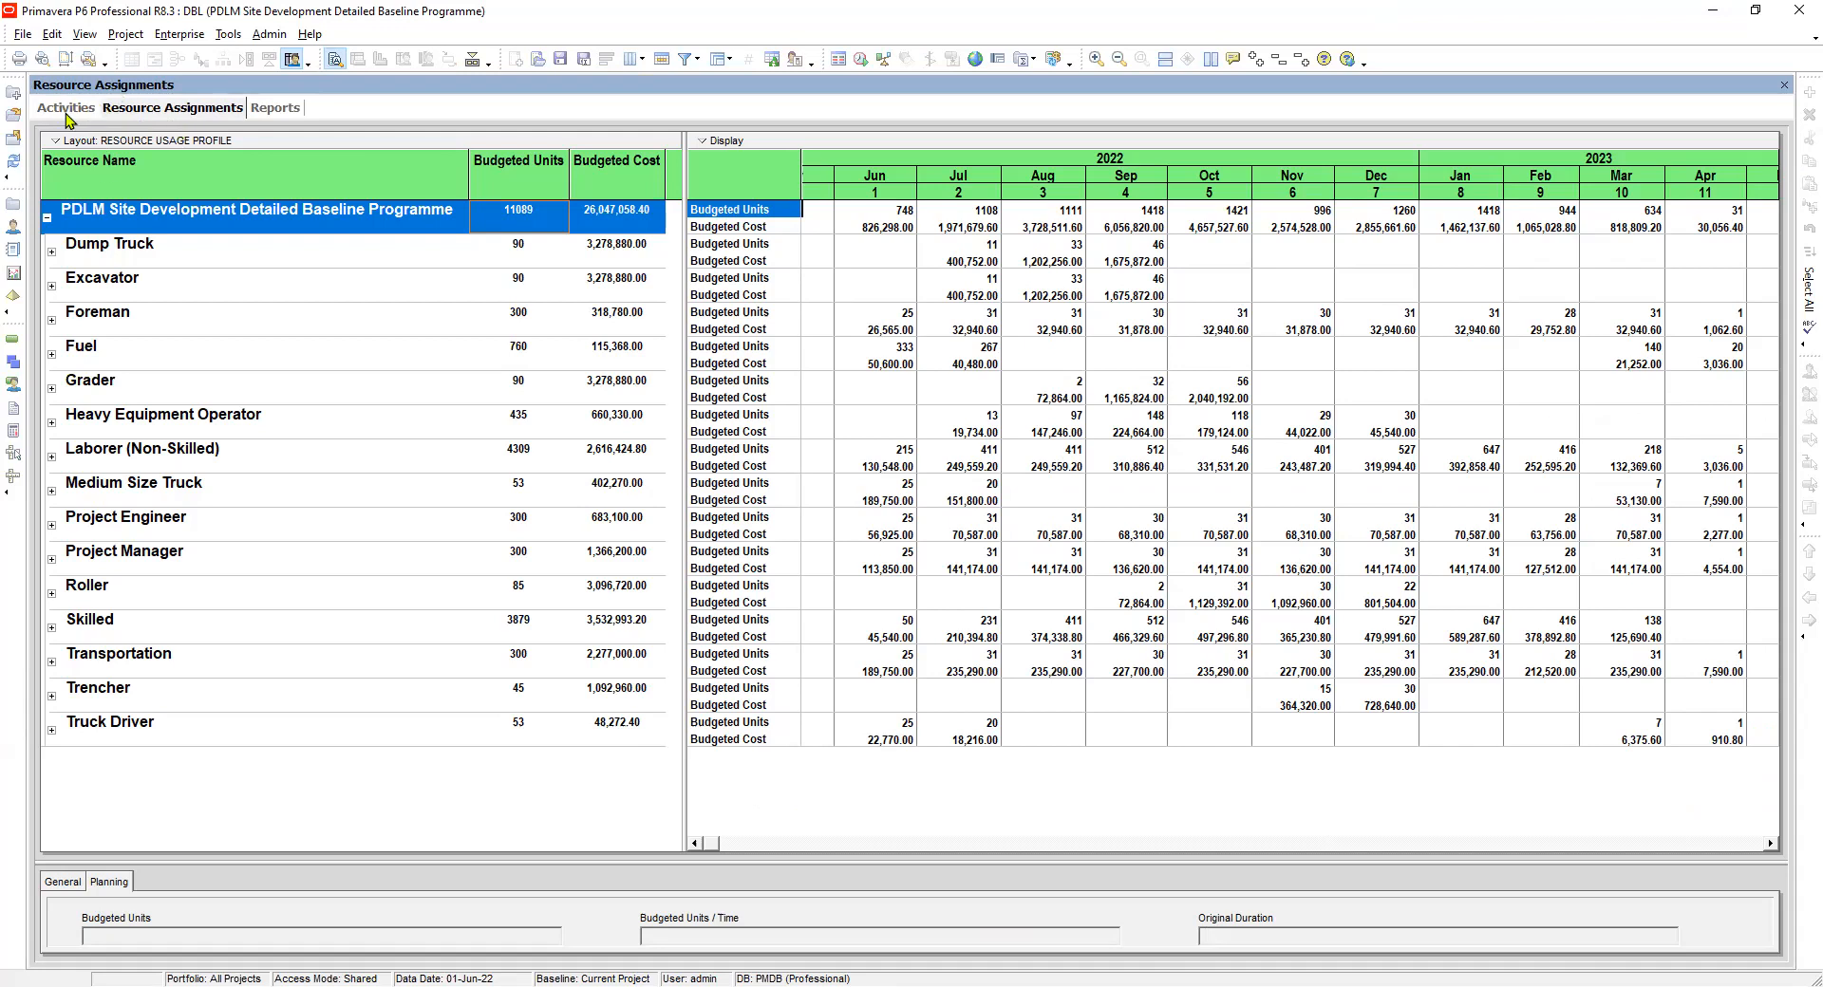
Save the Activities layout under the new name RESOURCE USAGE PROFILE, making it available to the project.
{"action": "left_click", "coordinate": [93, 109]}
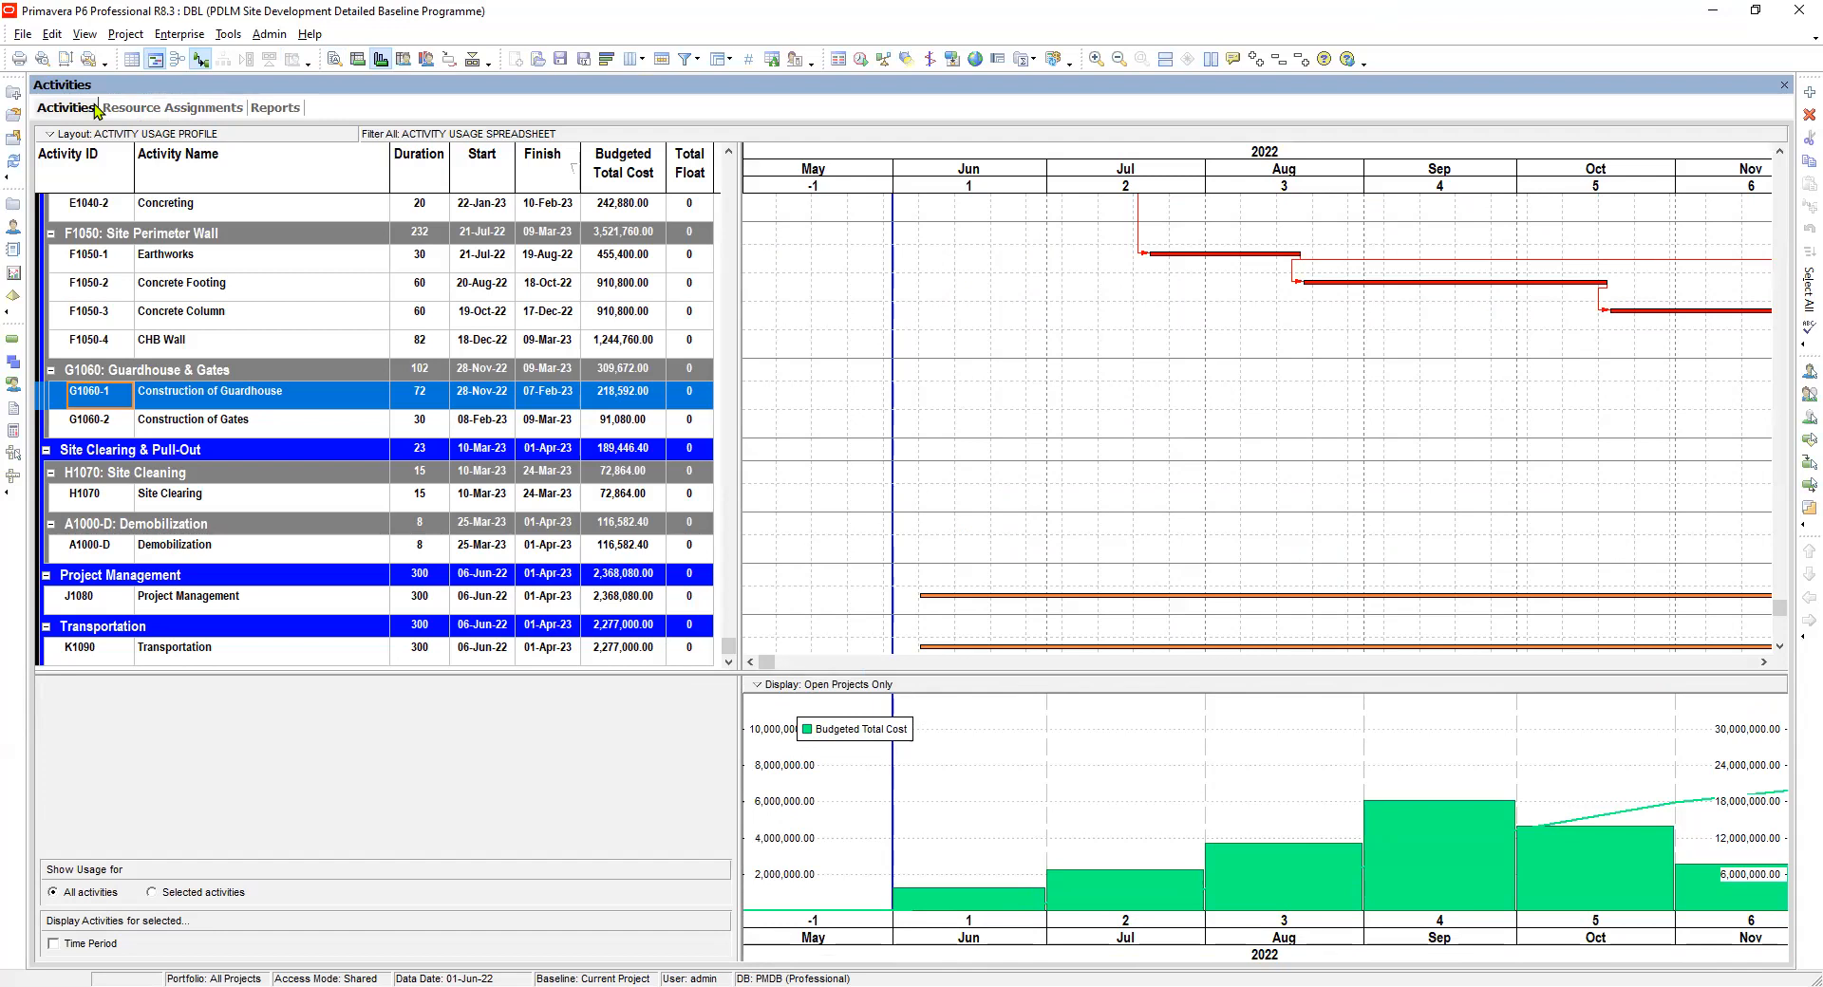
{"action": "left_click", "coordinate": [584, 60]}
{"action": "left_click", "coordinate": [879, 429]}
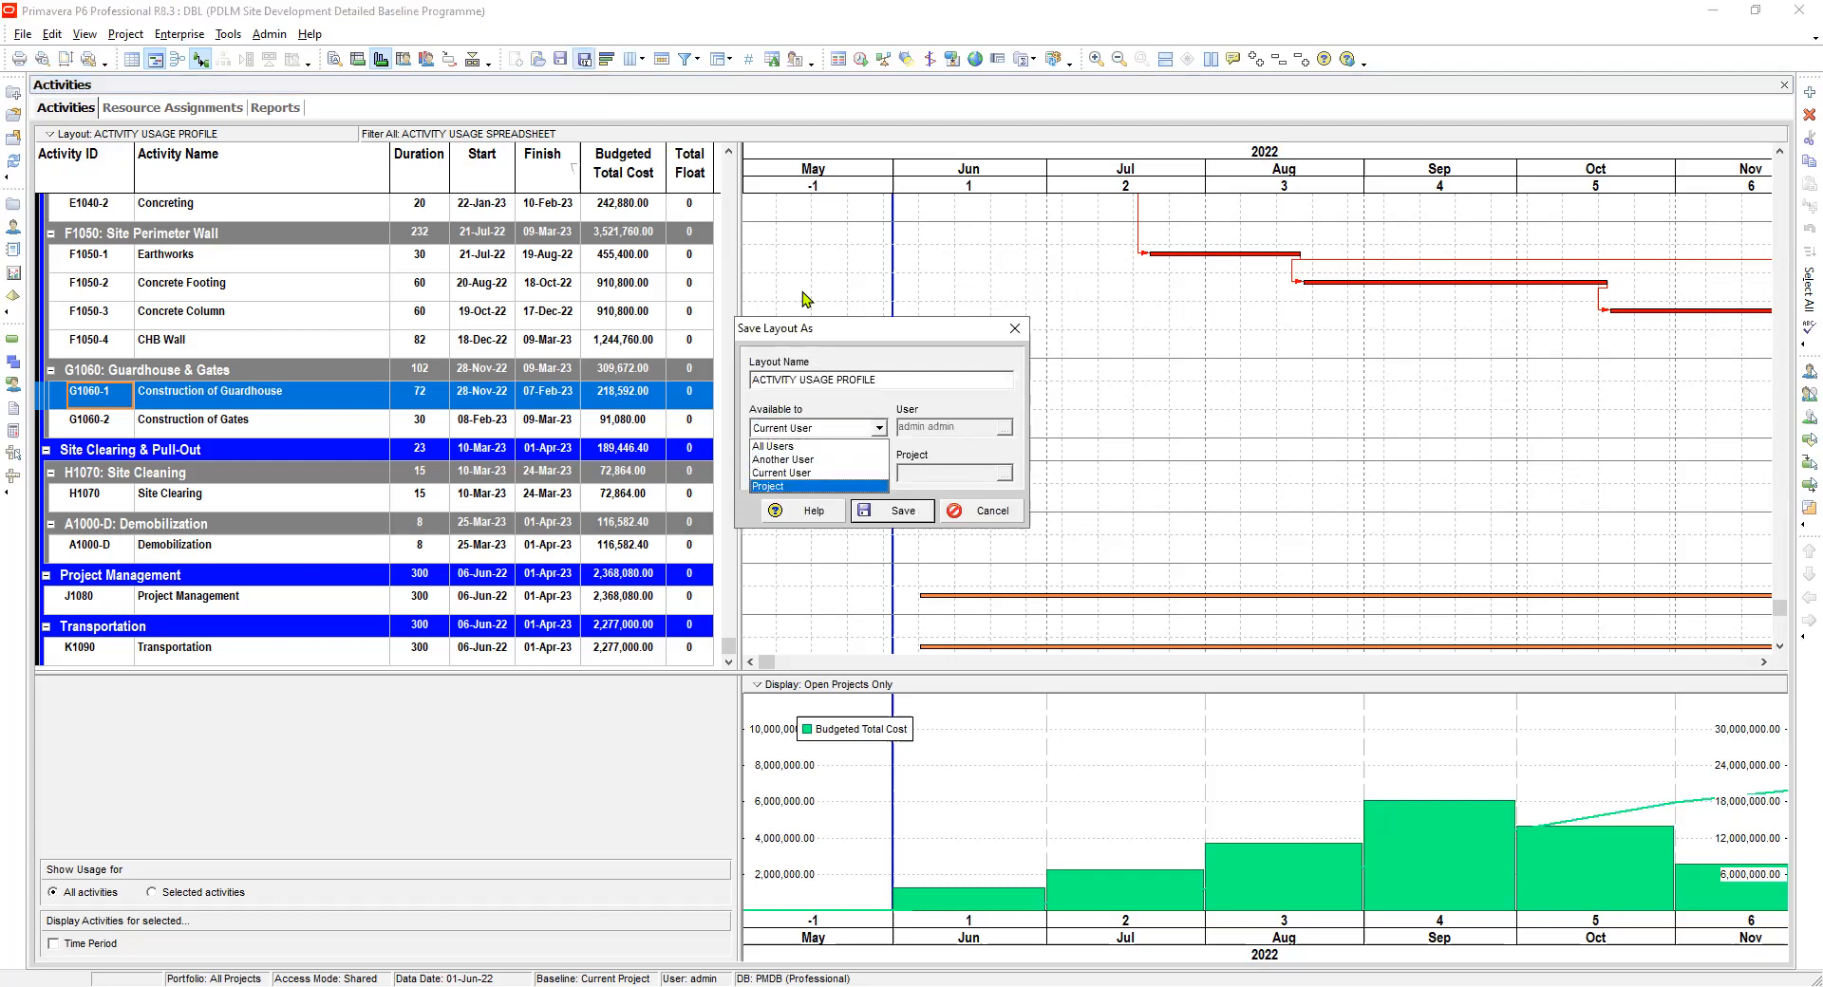
{"action": "left_click", "coordinate": [818, 486]}
{"action": "left_click_drag", "start_coordinate": [800, 380], "coordinate": [670, 373]}
{"action": "type", "text": "R"}
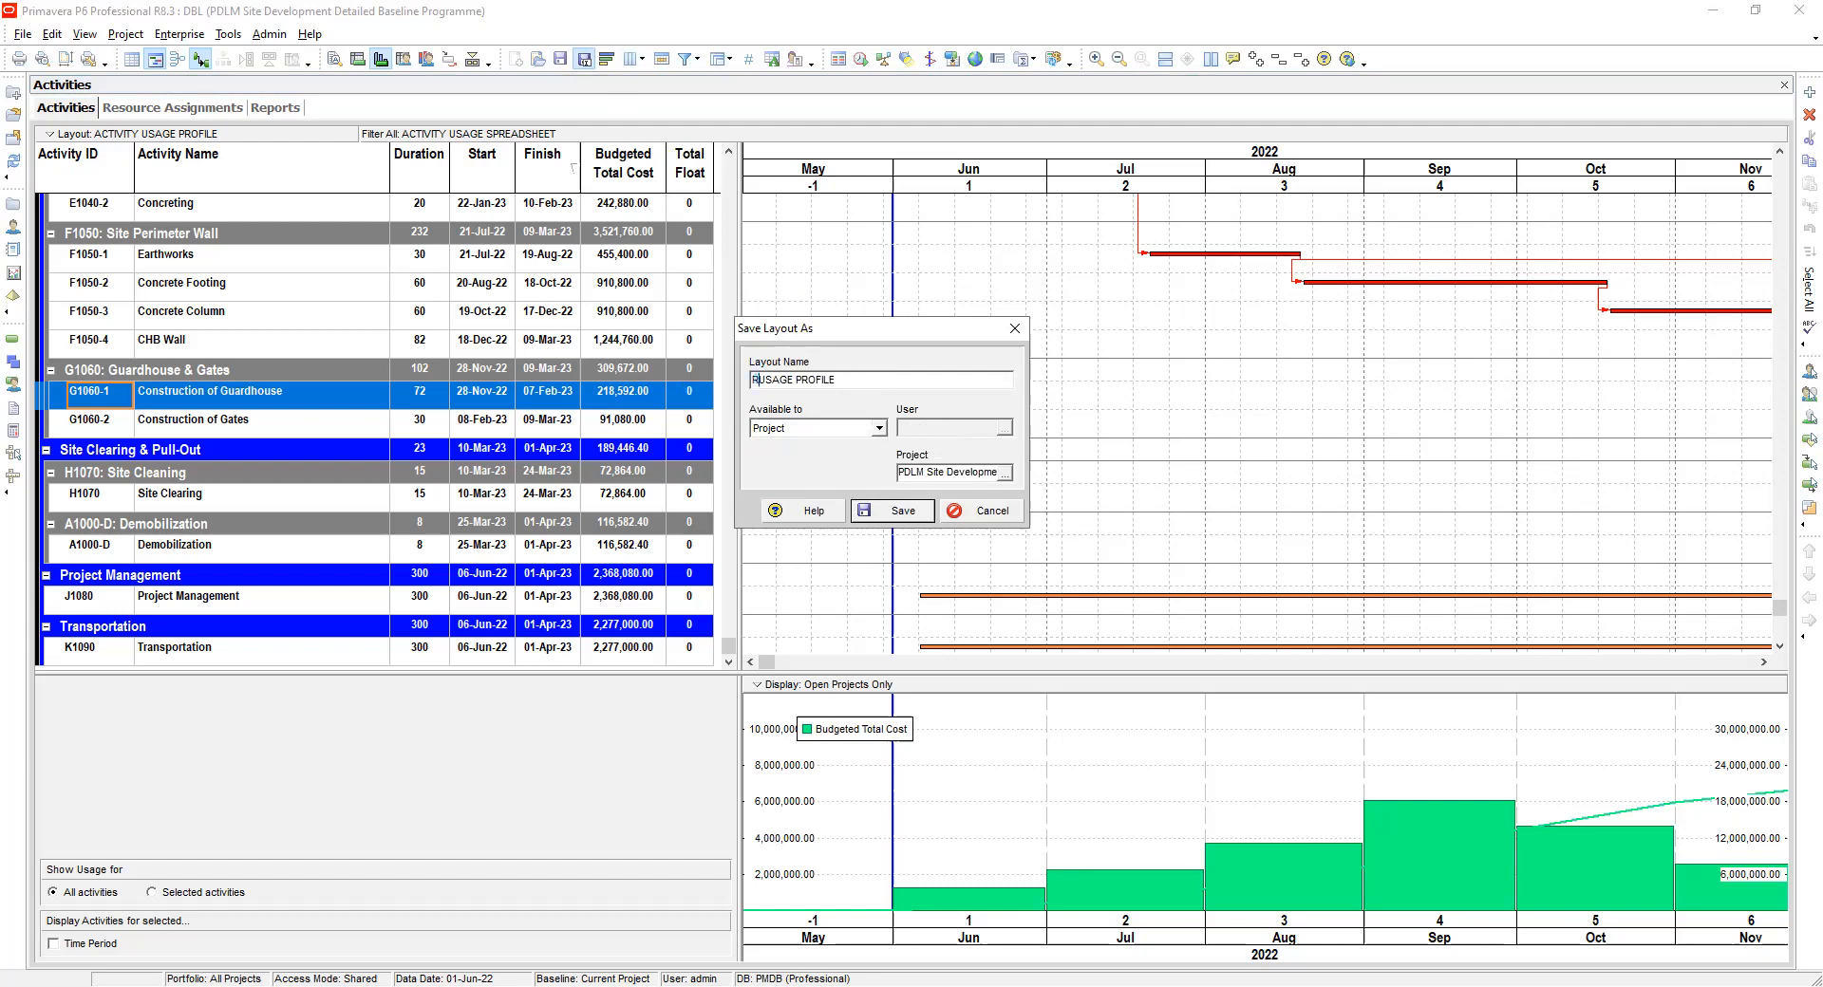
{"action": "type", "text": "ESOURCE"}
{"action": "key", "text": "Return"}
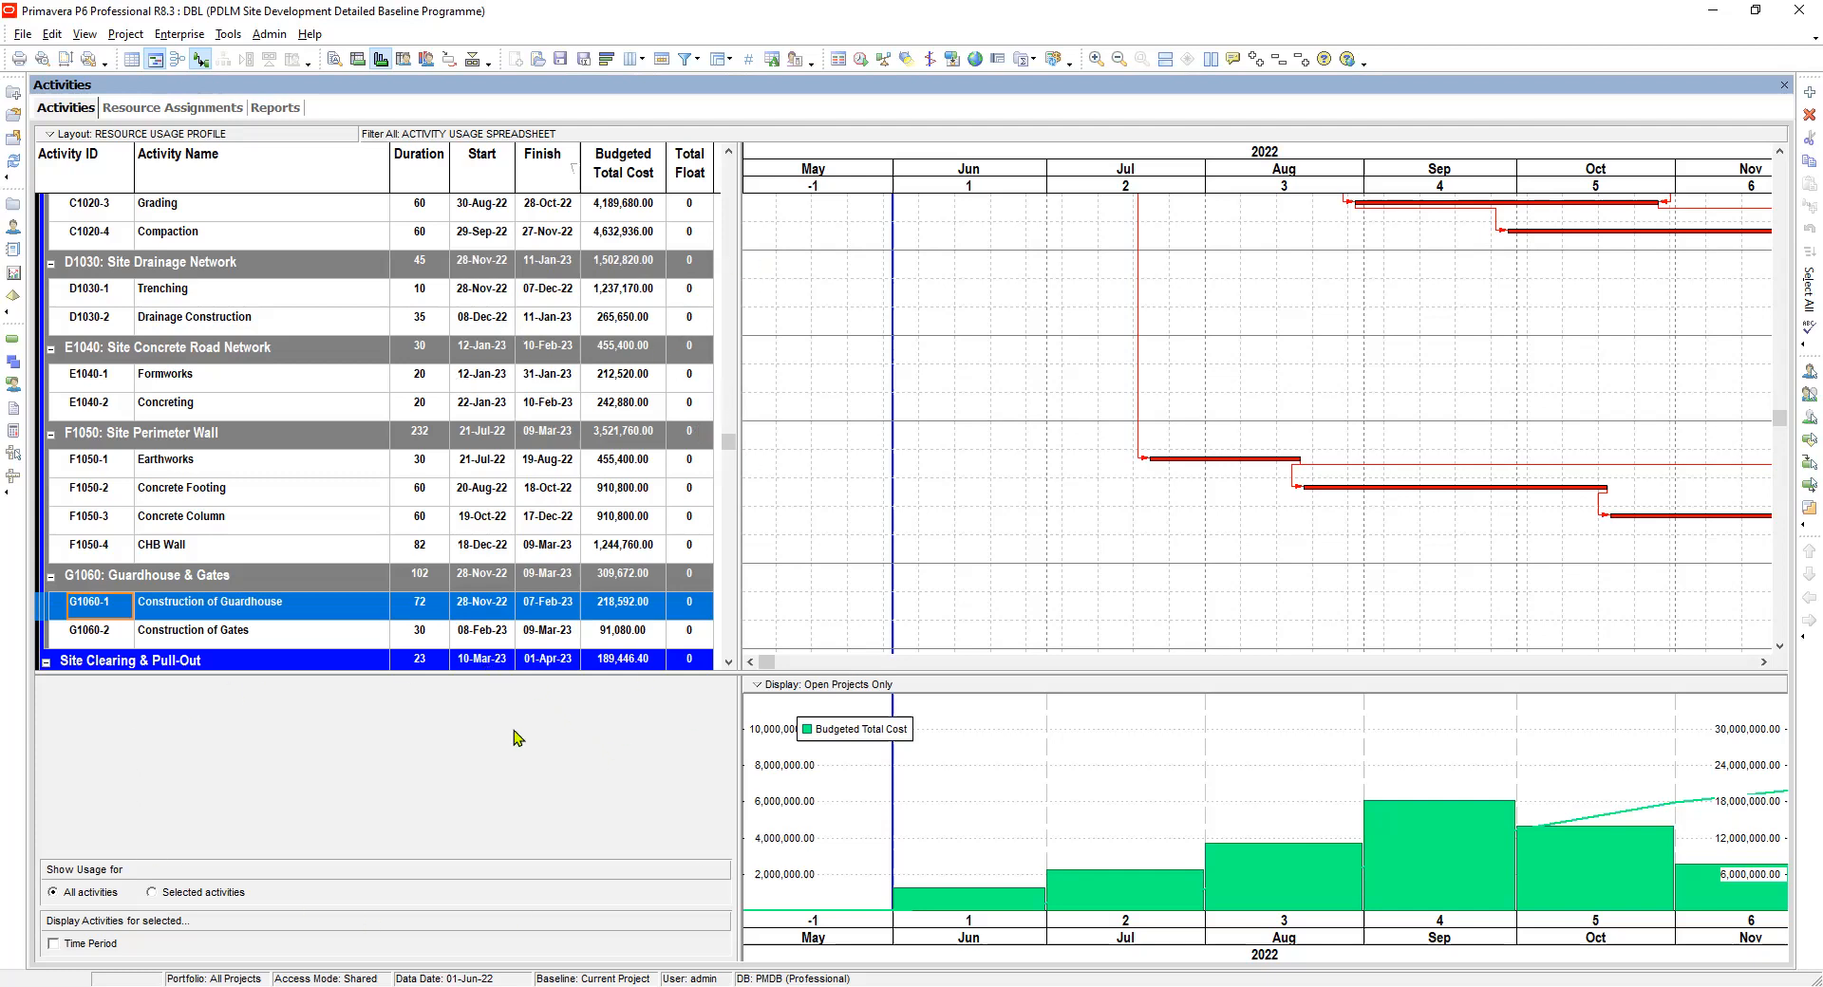
Show the Resource Usage Profile below the activity table and Gantt chart.
{"action": "left_click", "coordinate": [82, 36]}
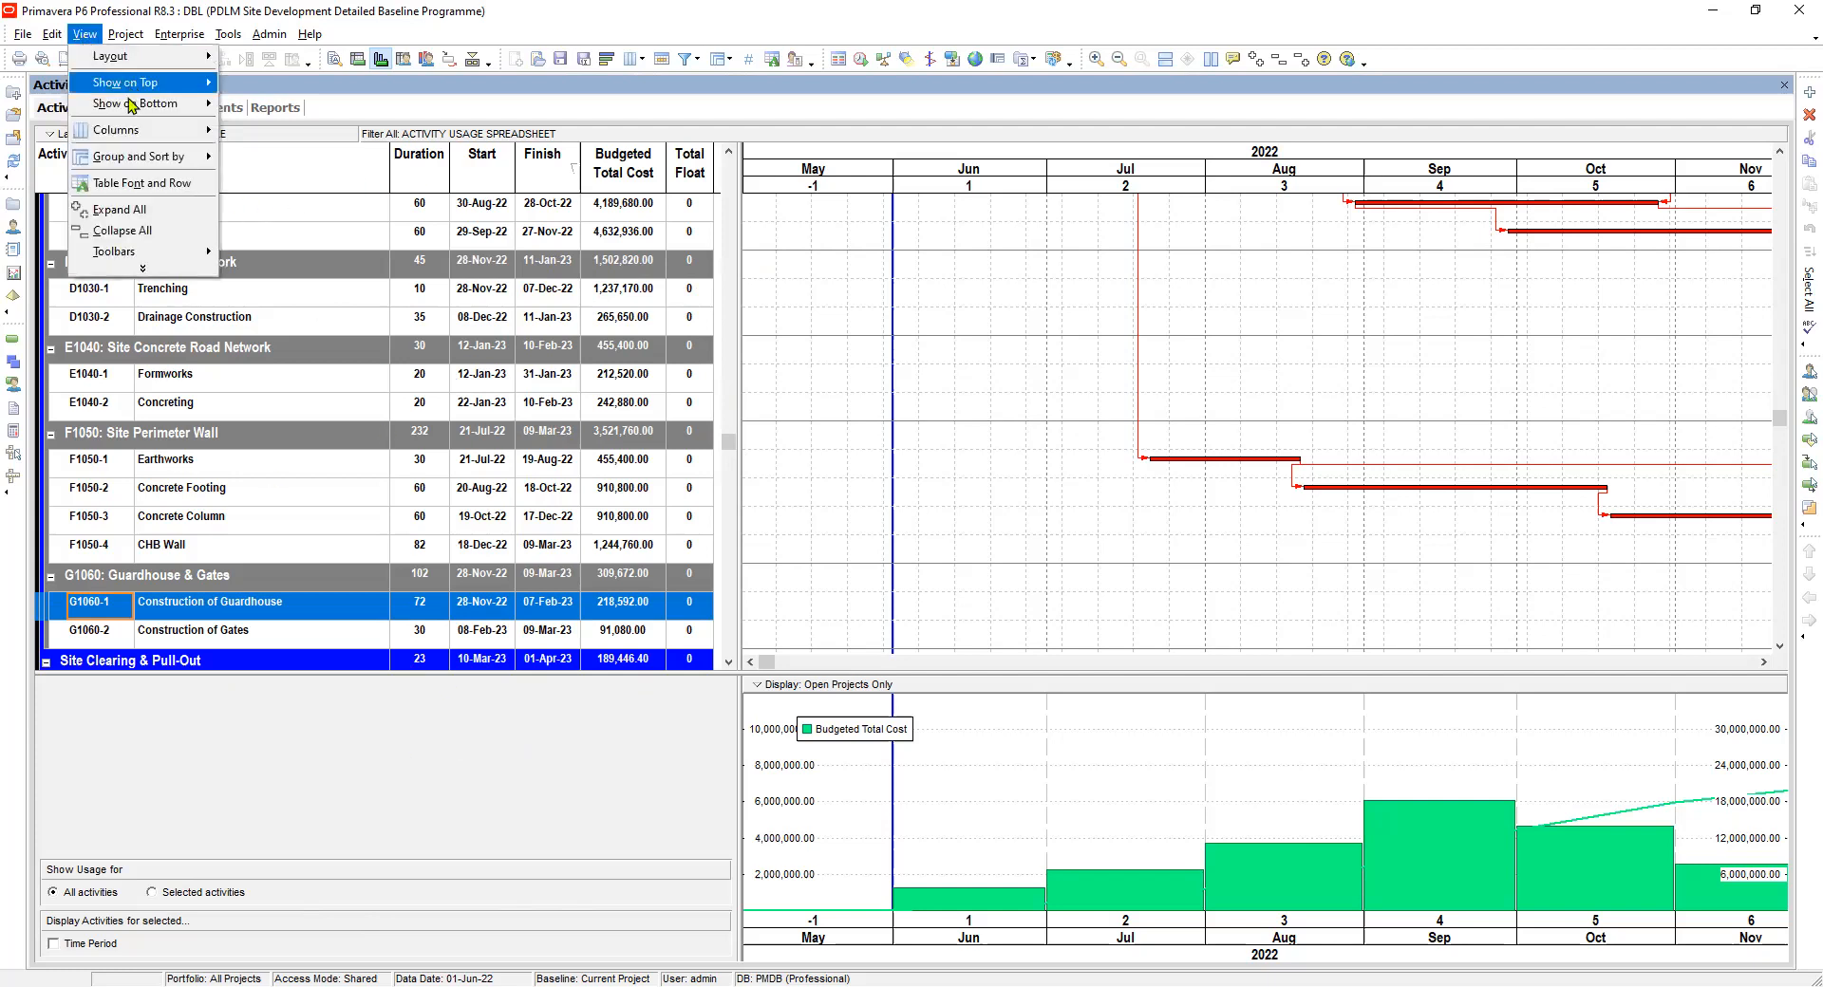
{"action": "mouse_move", "coordinate": [131, 110]}
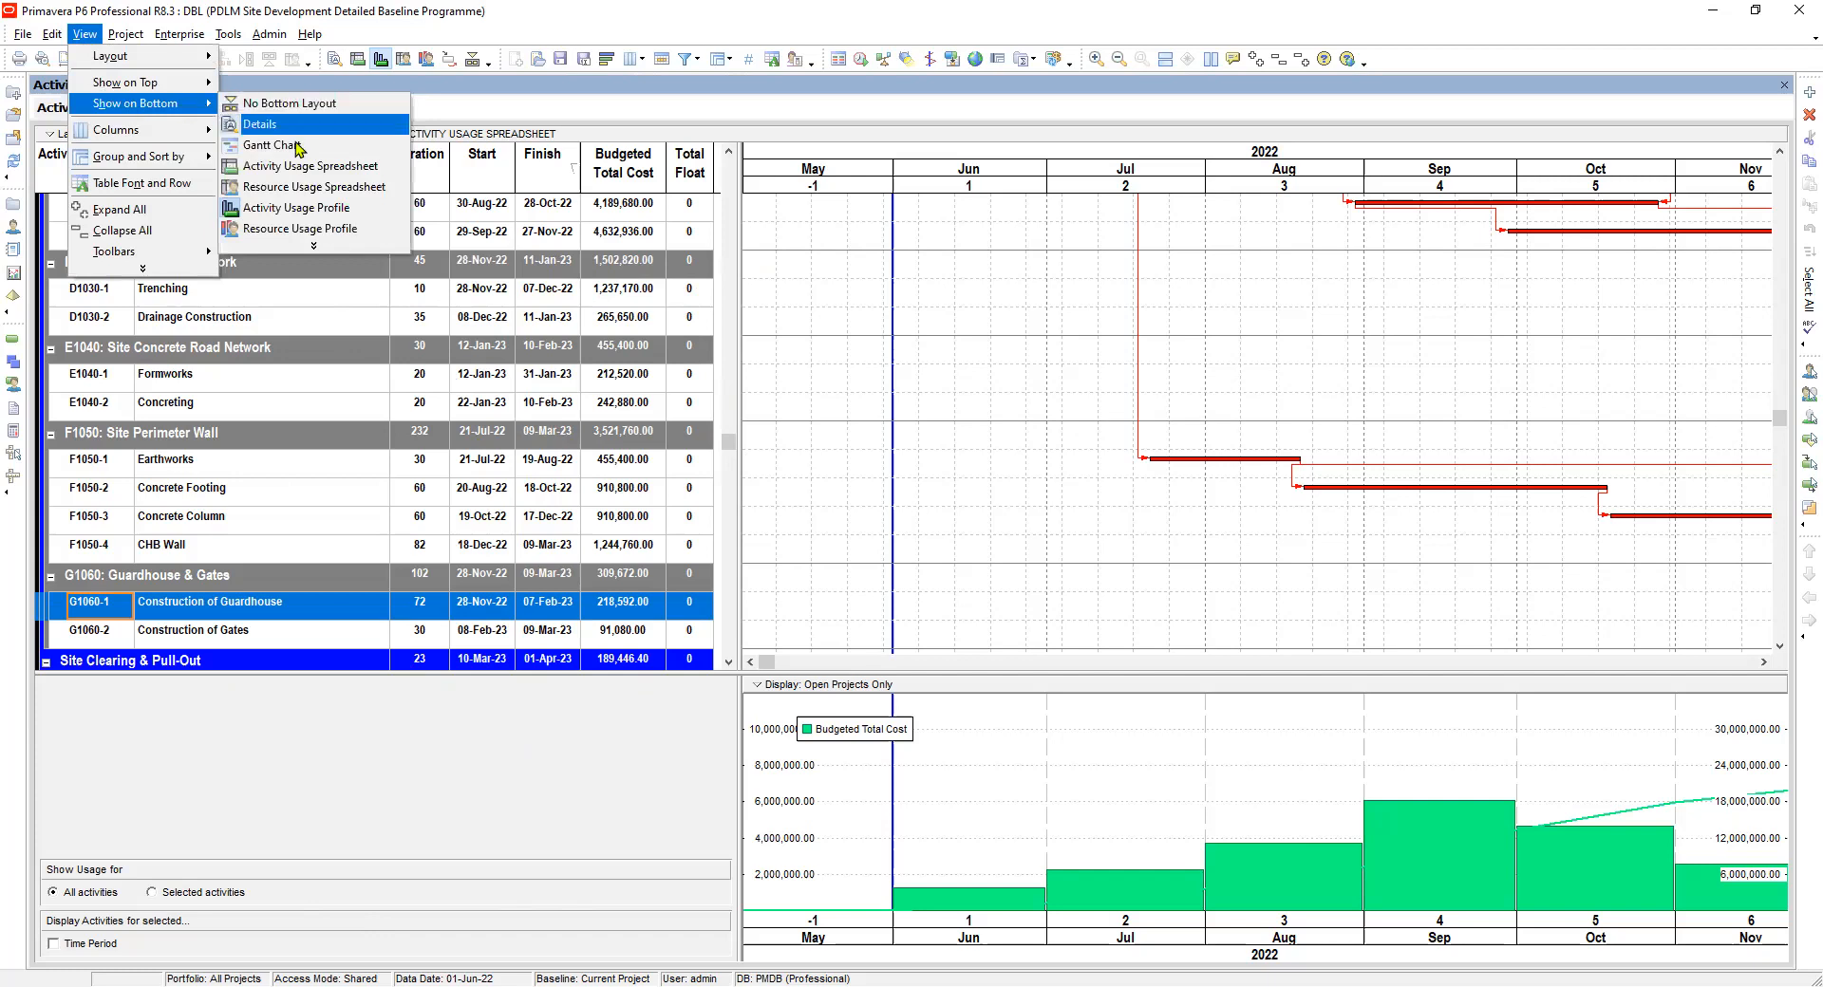
{"action": "left_click", "coordinate": [304, 231]}
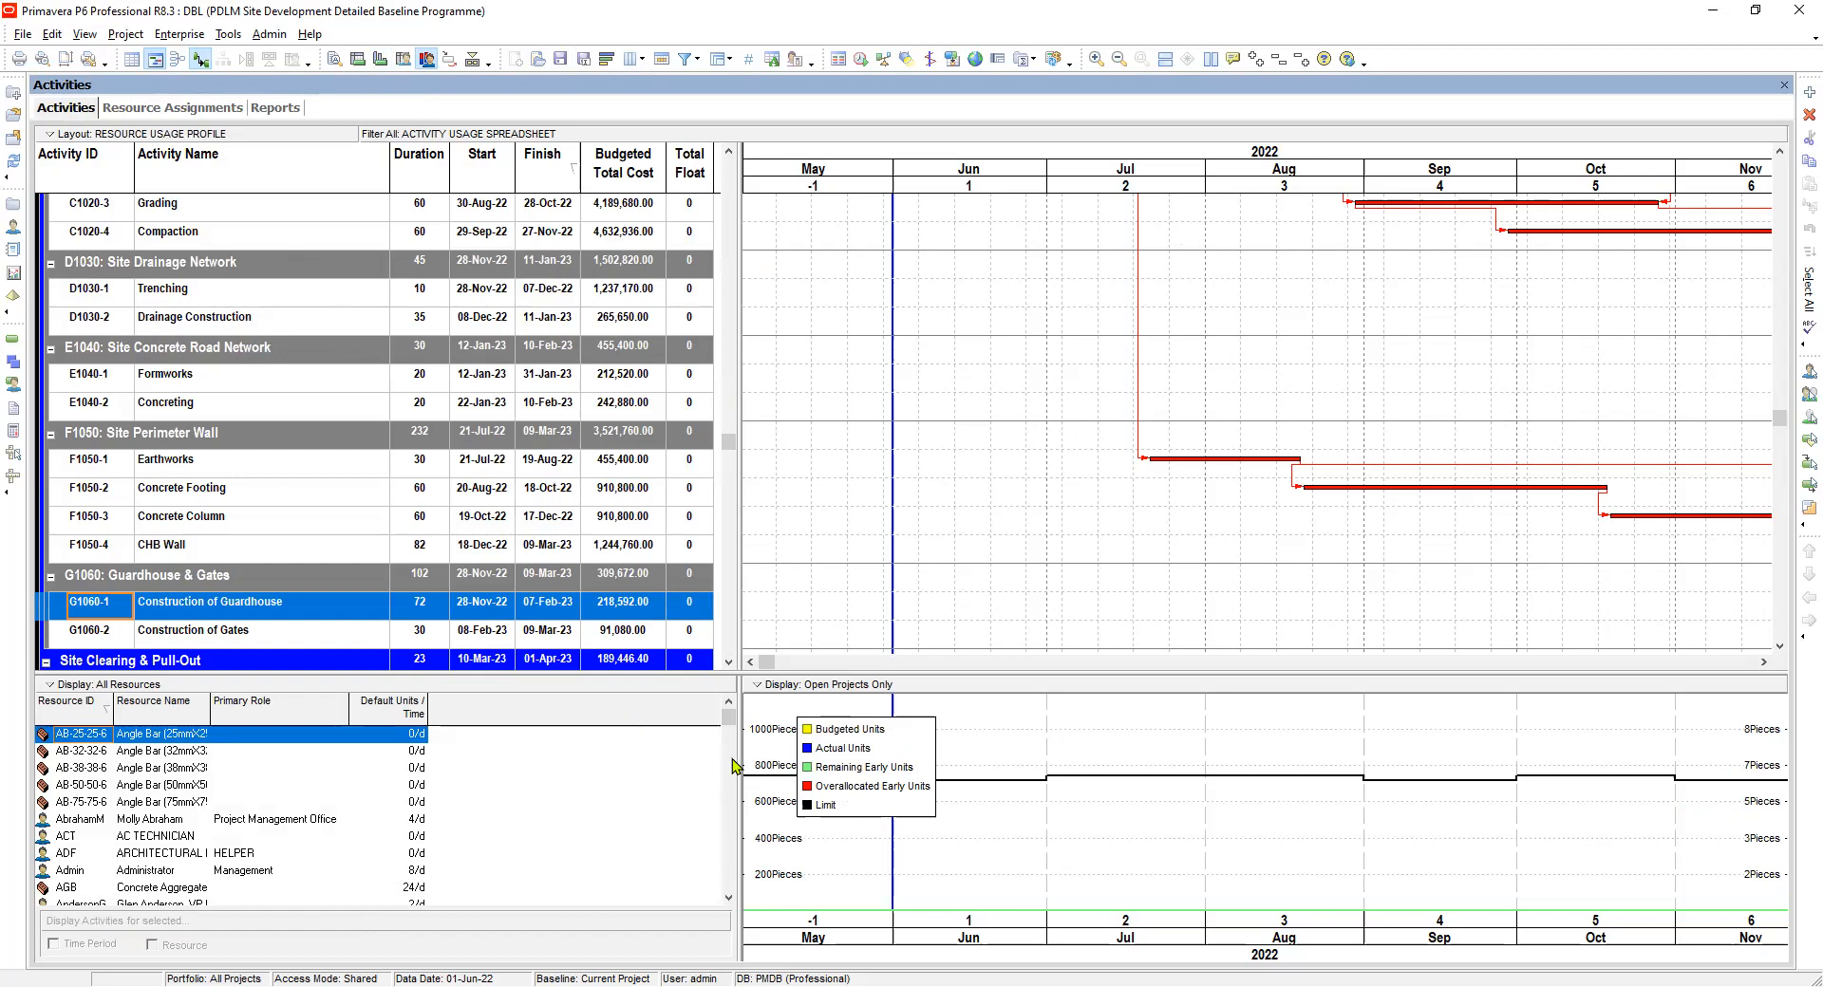
Apply the three-line Year/Month timescale starting at PS, with monthly ordinal dates.
{"action": "right_click", "coordinate": [1085, 275]}
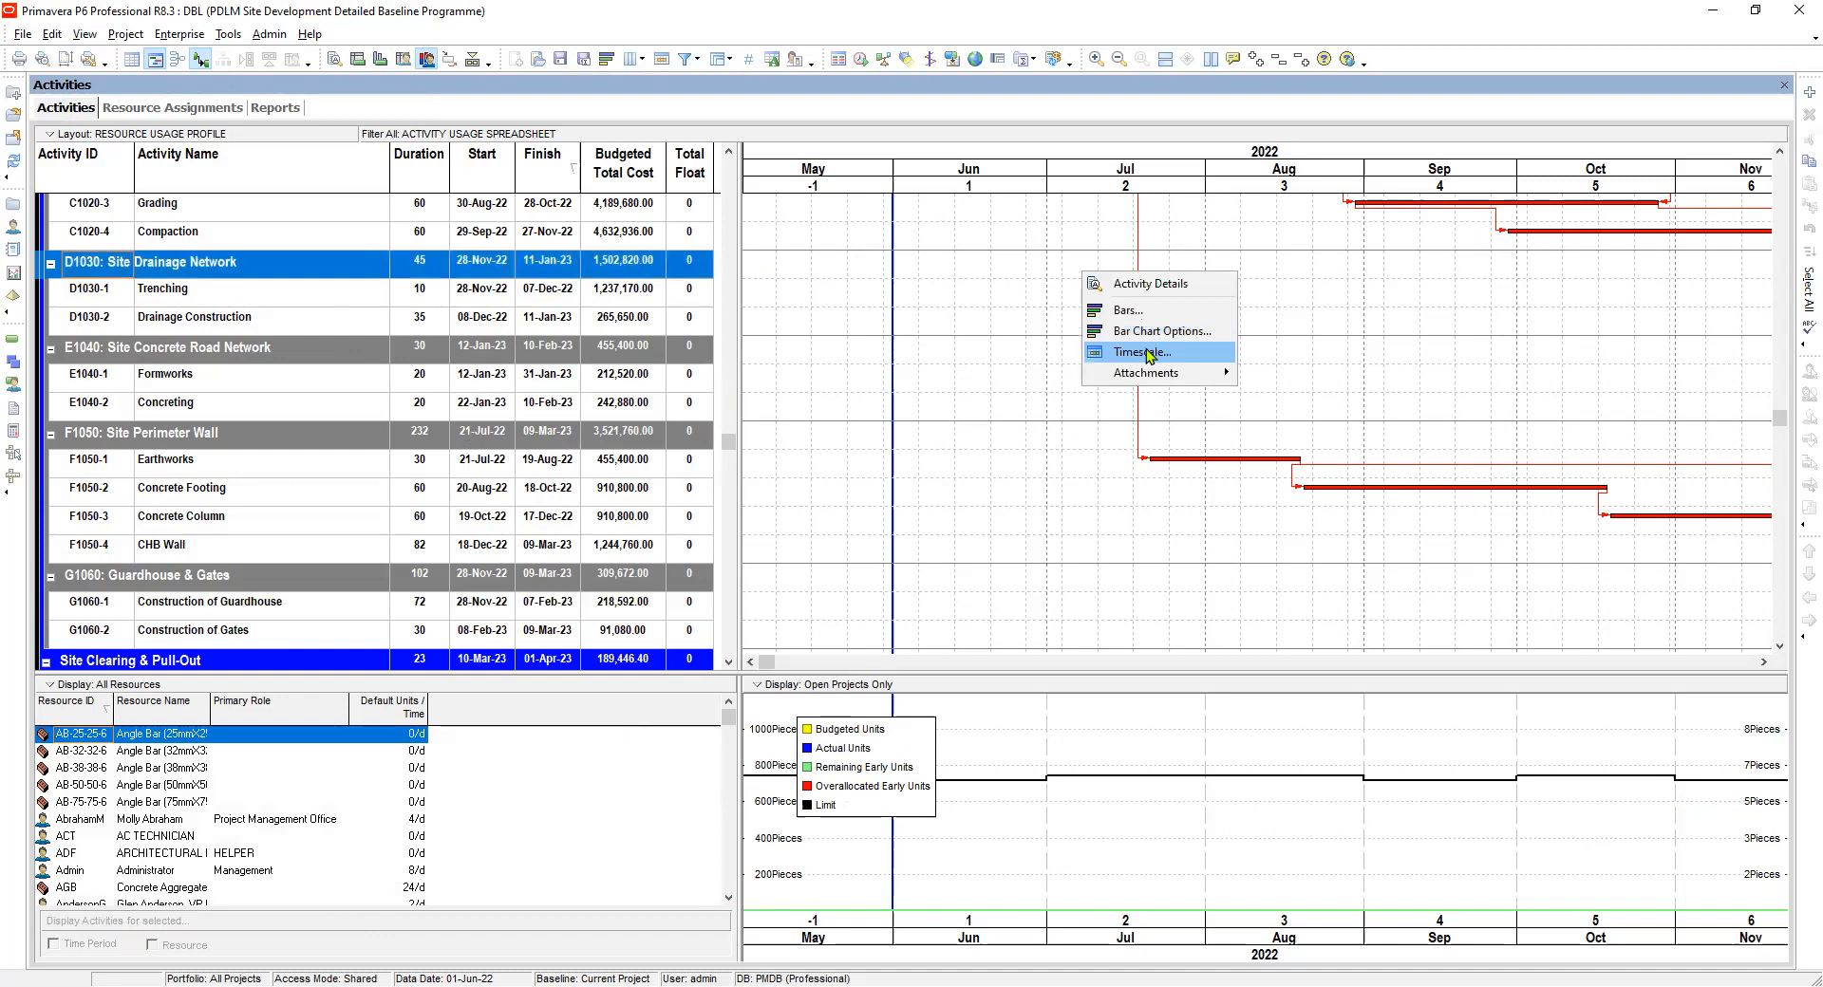
{"action": "left_click", "coordinate": [1148, 354]}
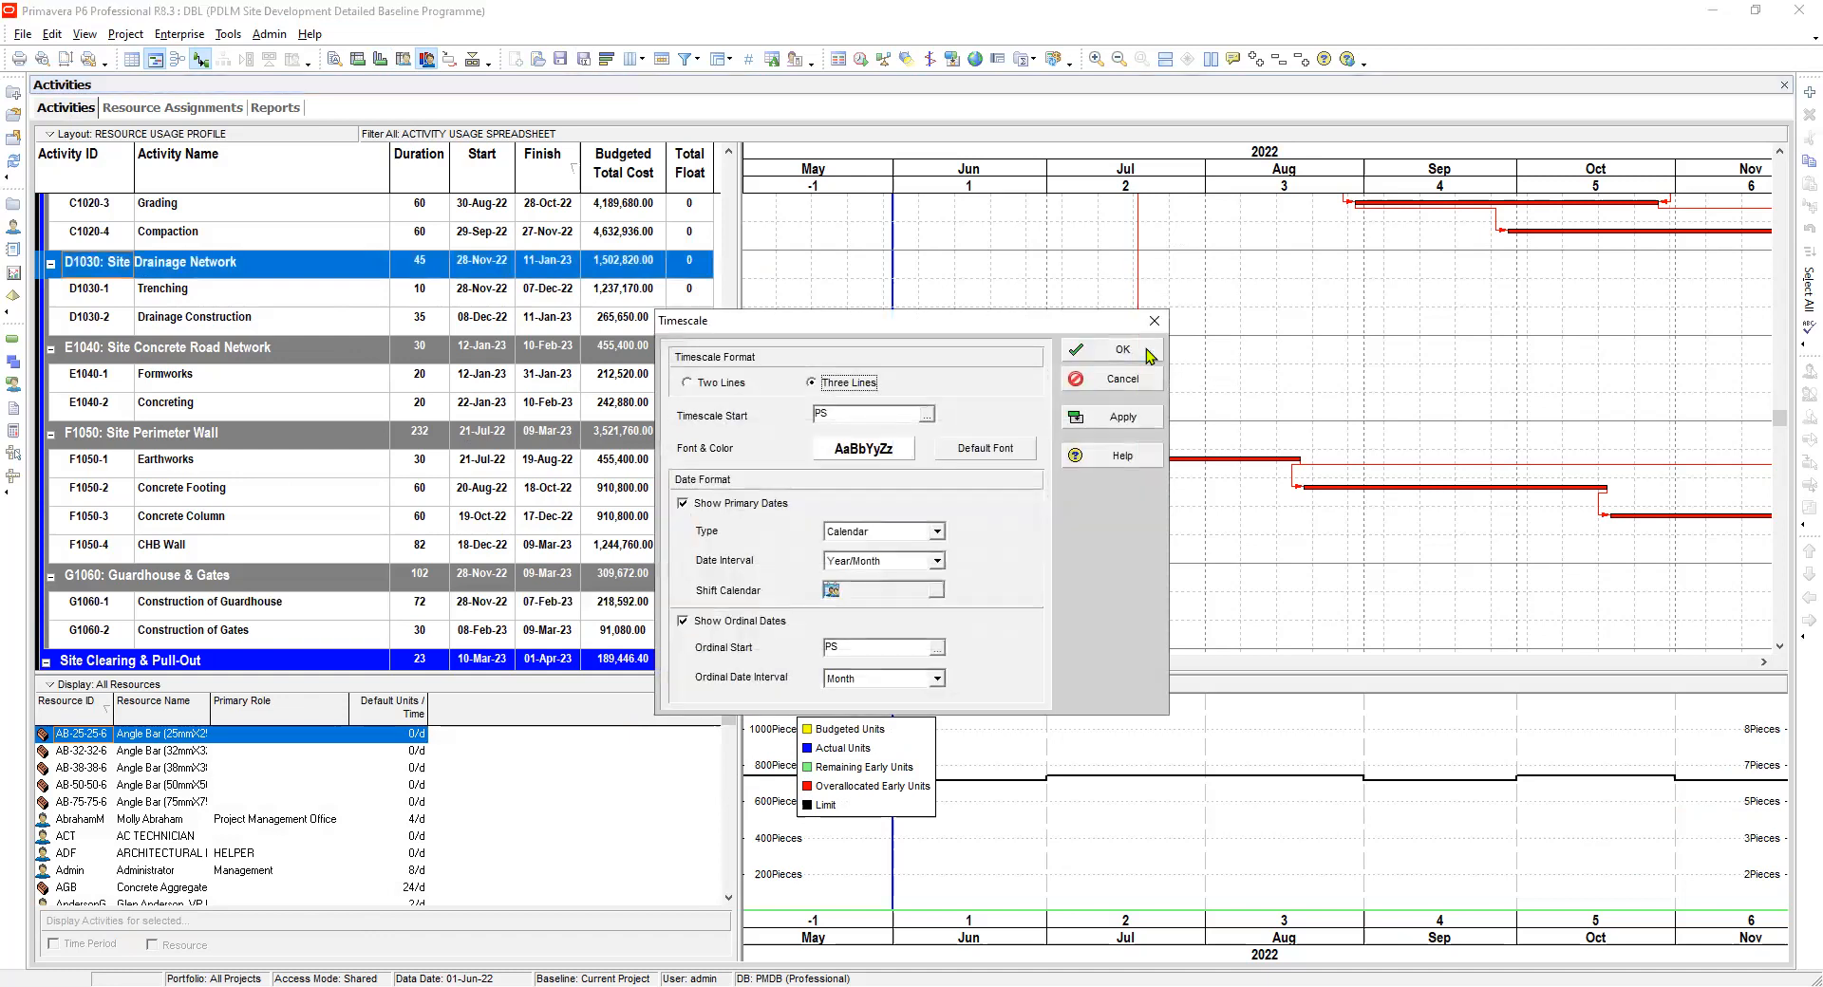
{"action": "left_click", "coordinate": [1149, 354]}
{"action": "left_click", "coordinate": [1149, 354]}
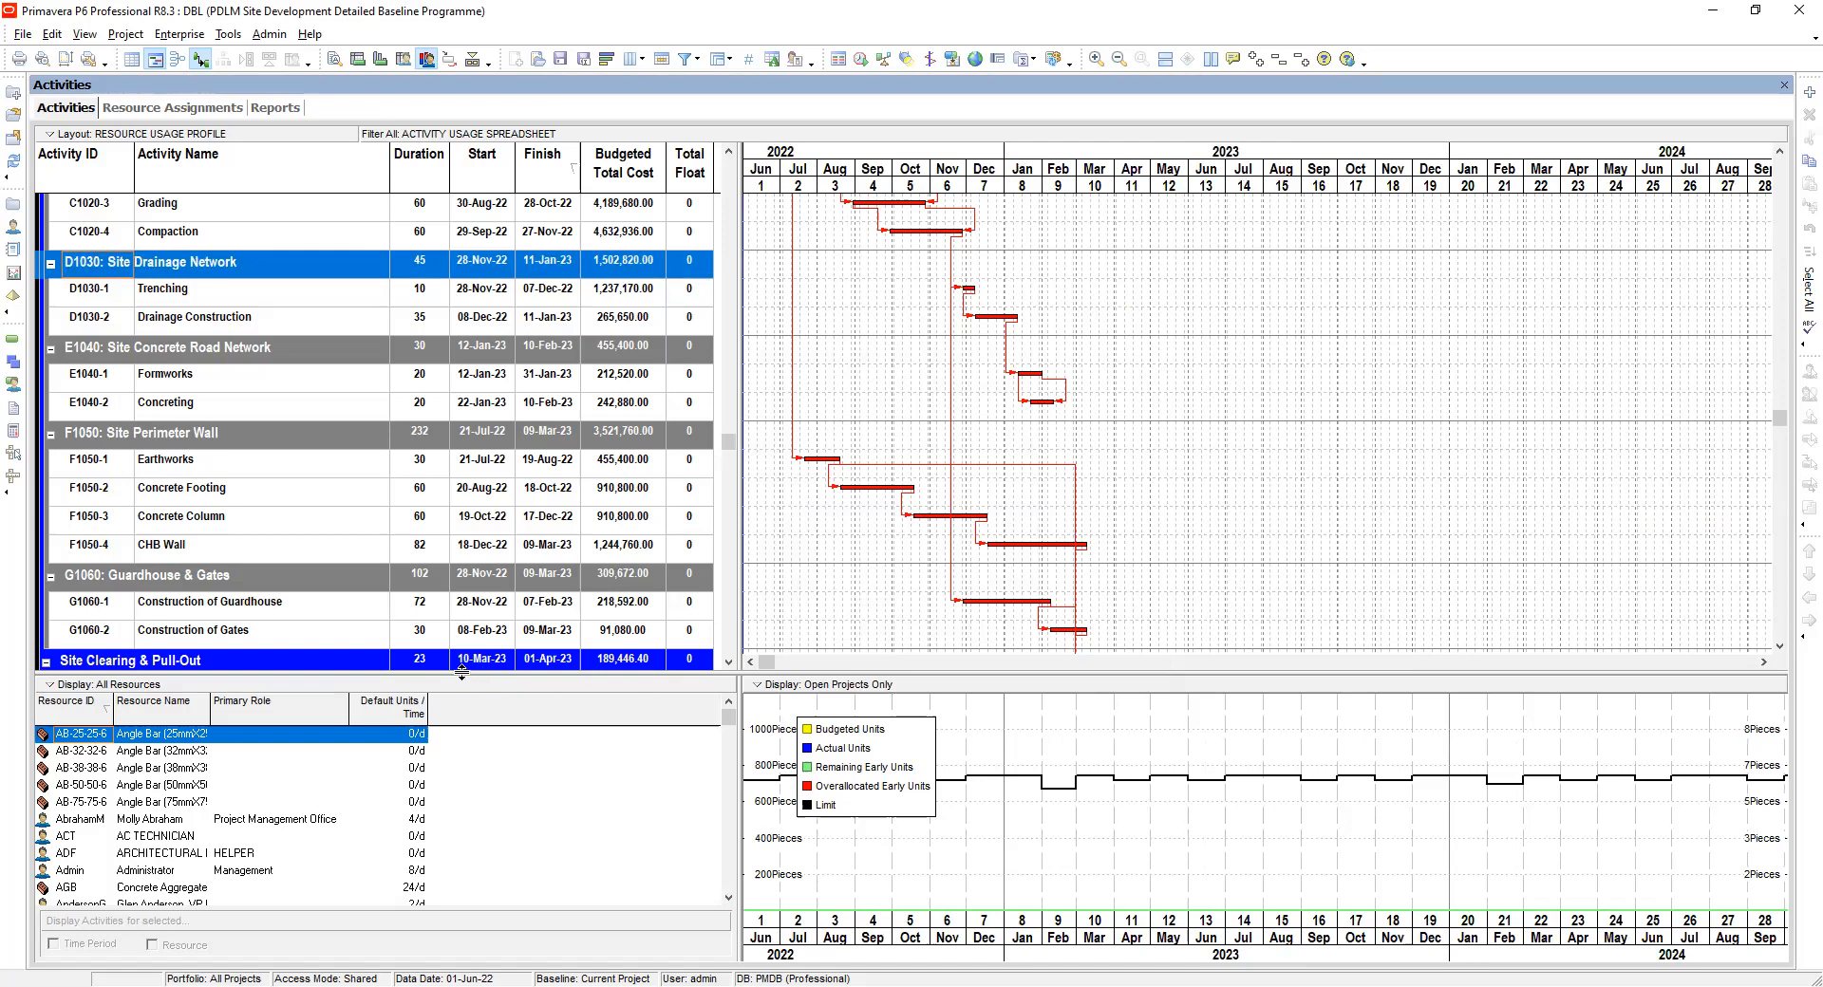
Enlarge the resource profile area and filter its resource list to the current project's resources.
{"action": "left_click_drag", "start_coordinate": [461, 675], "coordinate": [478, 590]}
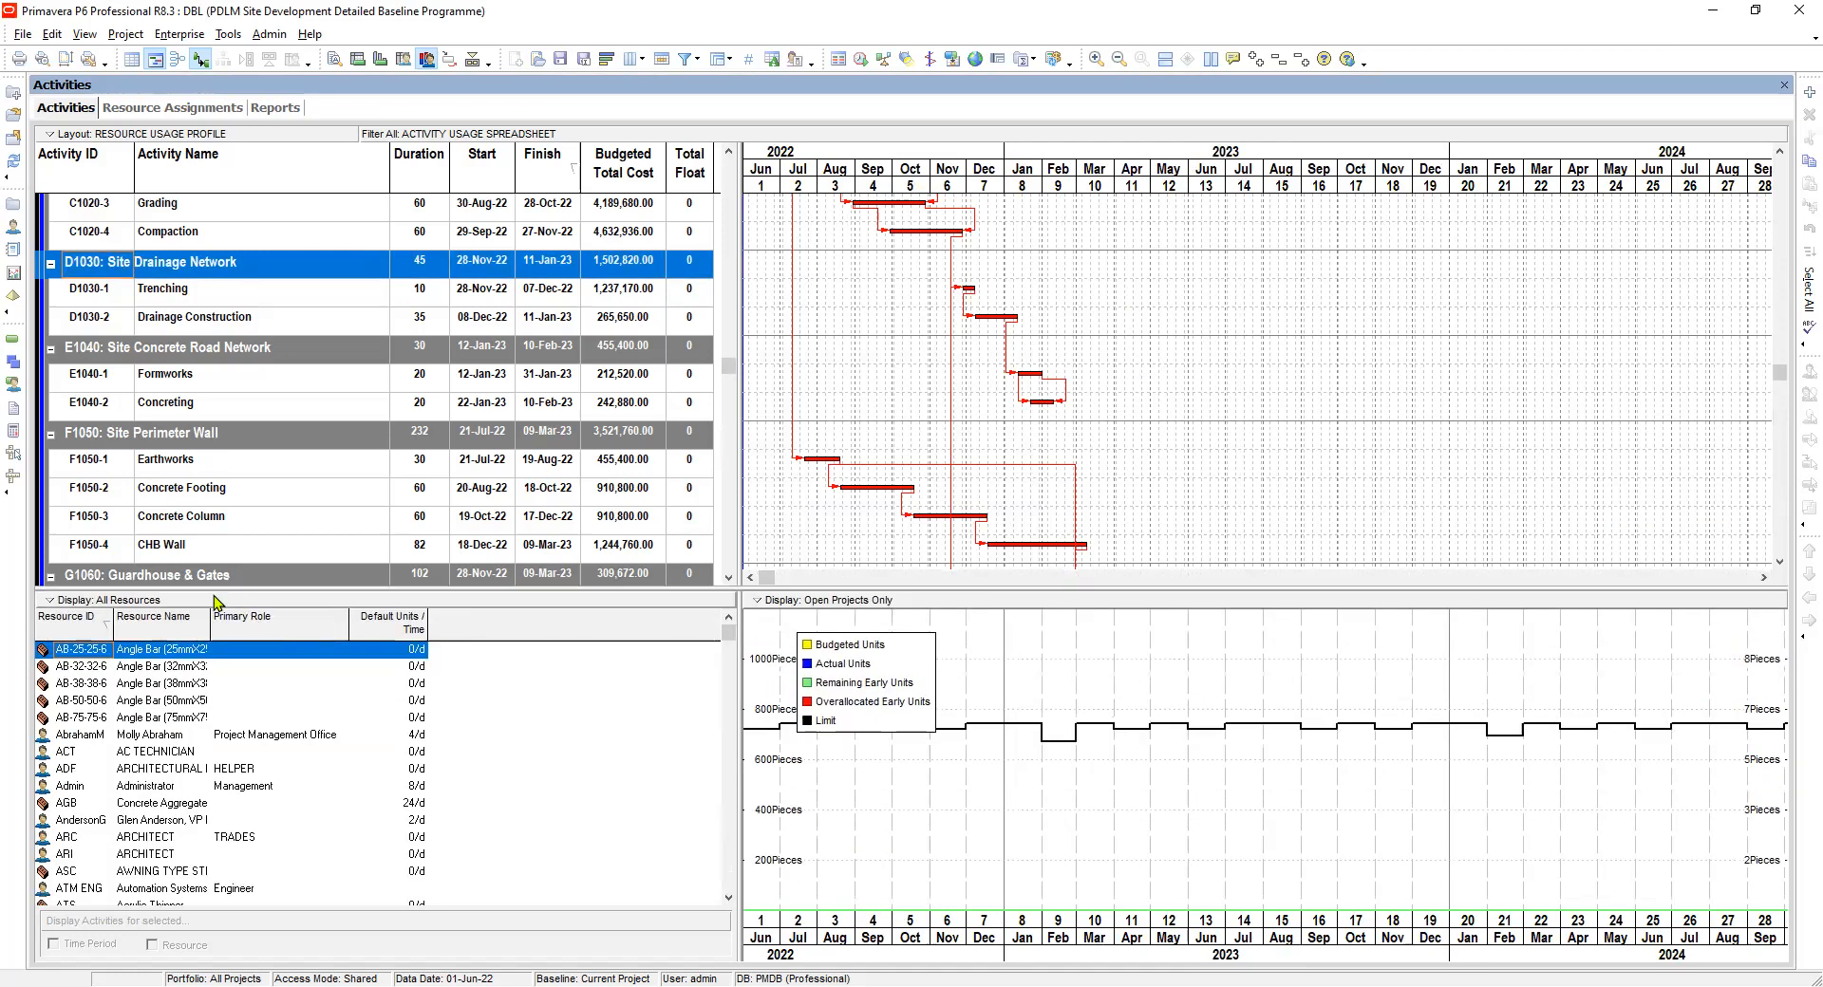
{"action": "left_click", "coordinate": [129, 602]}
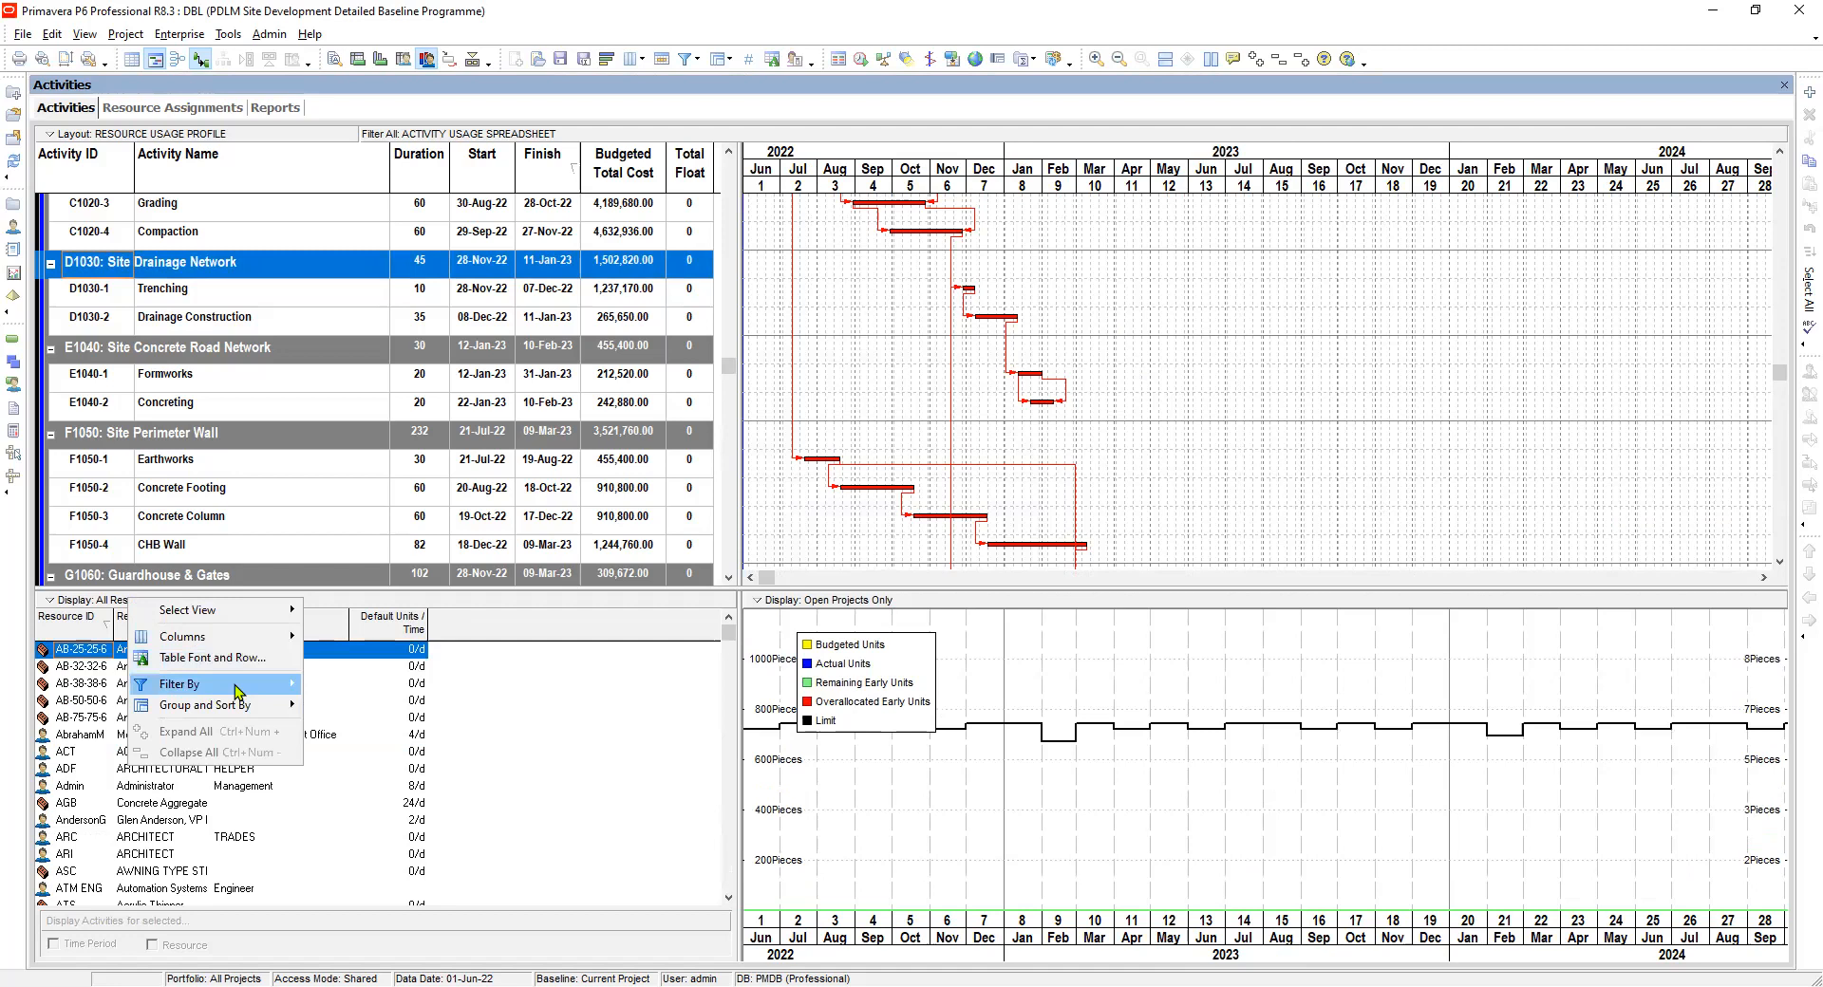
{"action": "mouse_move", "coordinate": [235, 686]}
{"action": "left_click", "coordinate": [372, 727]}
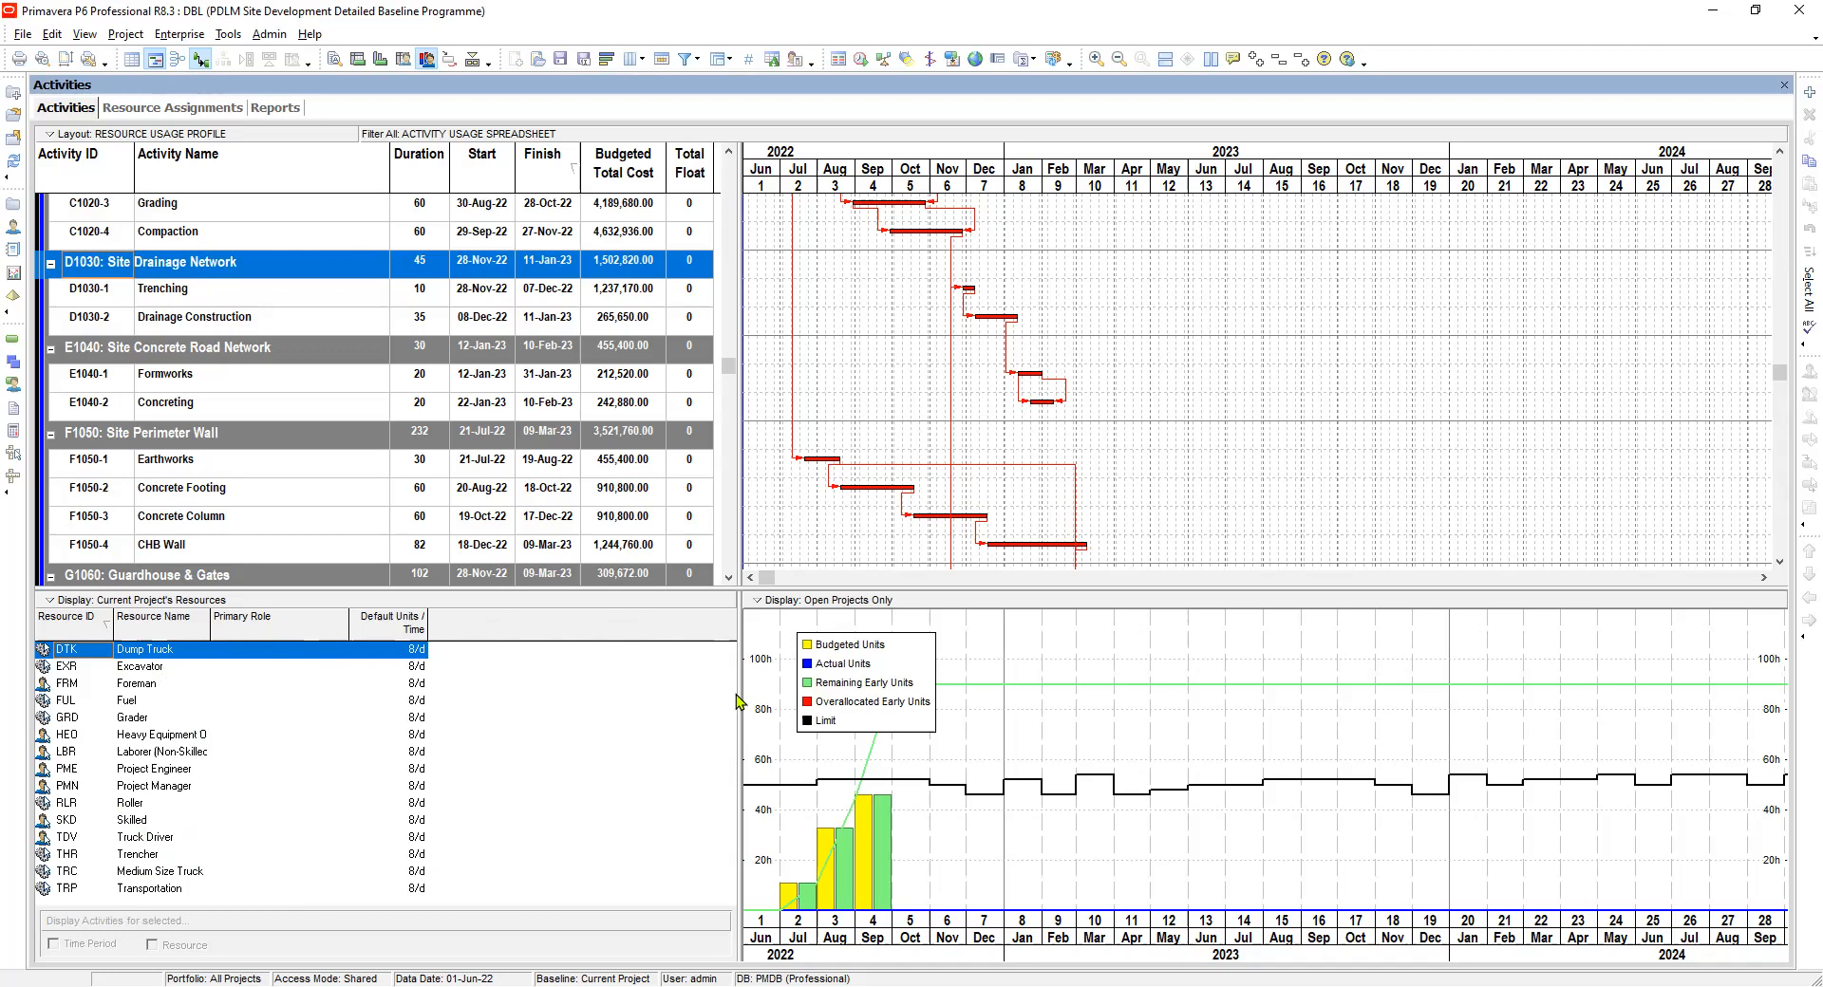
Review the activity list from the Preliminaries activities through to Transportation.
{"action": "left_click", "coordinate": [497, 211]}
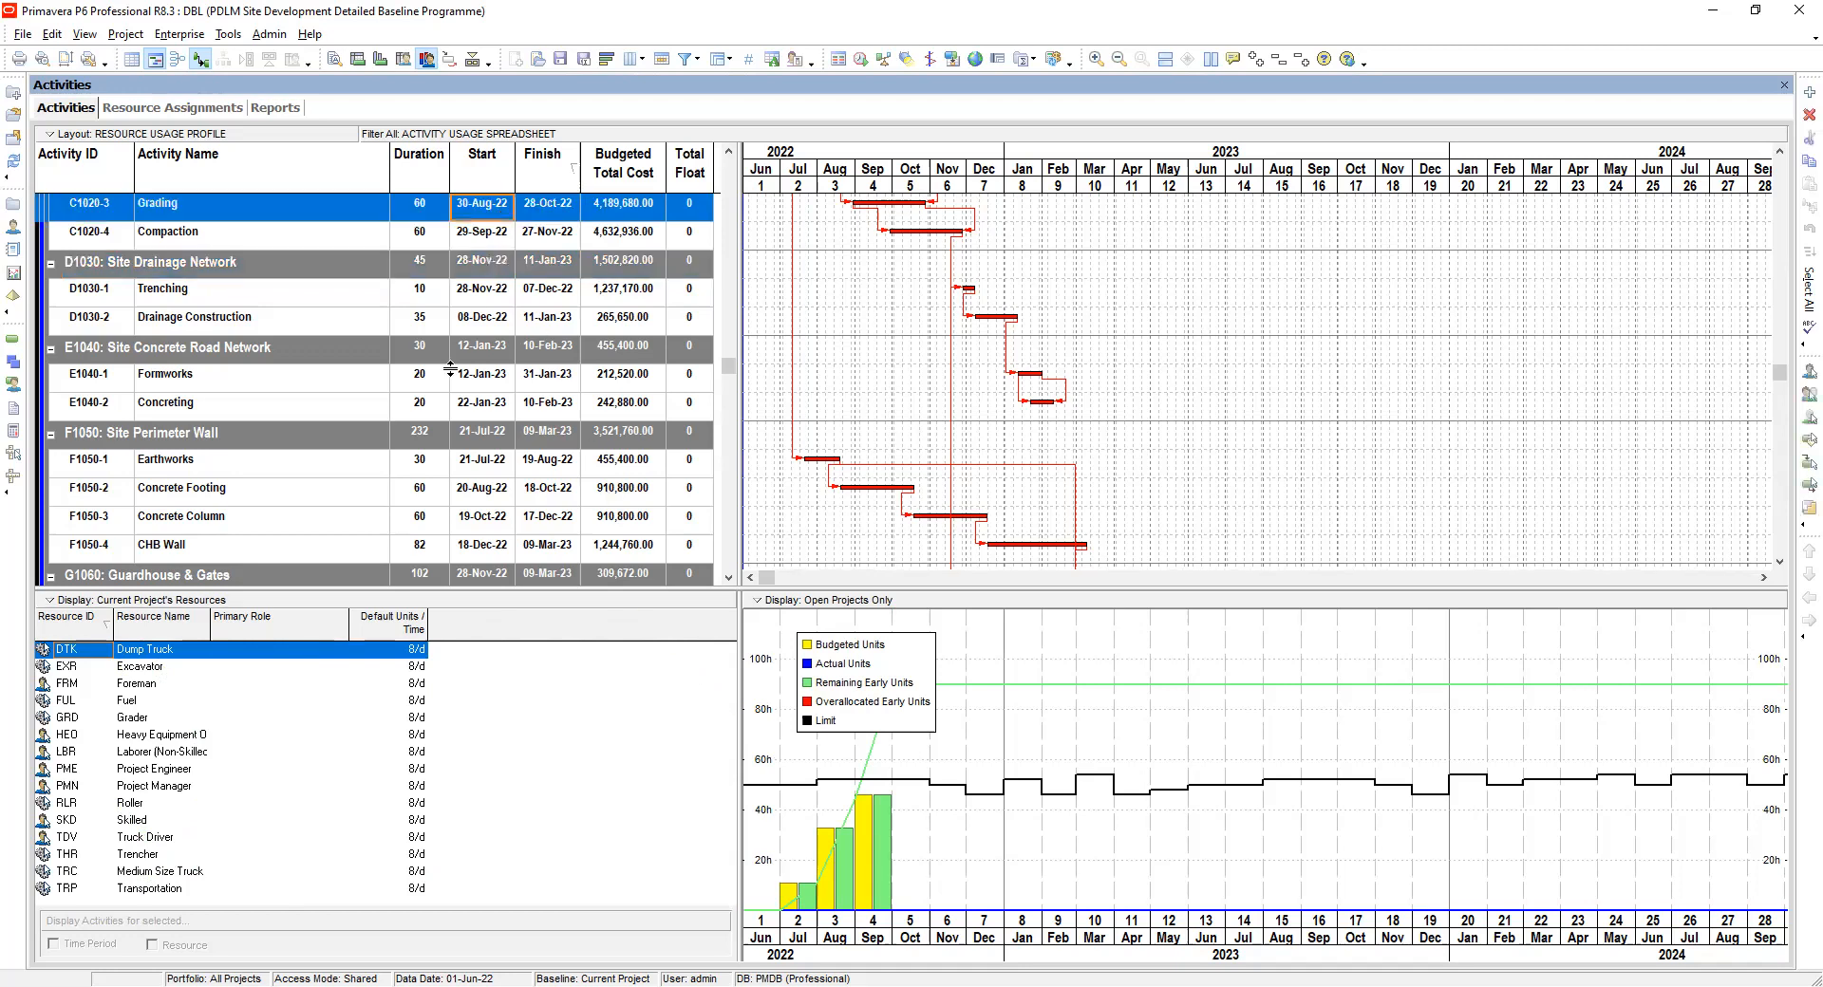
{"action": "scroll", "coordinate": [451, 370], "scroll_direction": "up", "scroll_amount": 4}
{"action": "scroll", "coordinate": [451, 369], "scroll_direction": "up", "scroll_amount": 1}
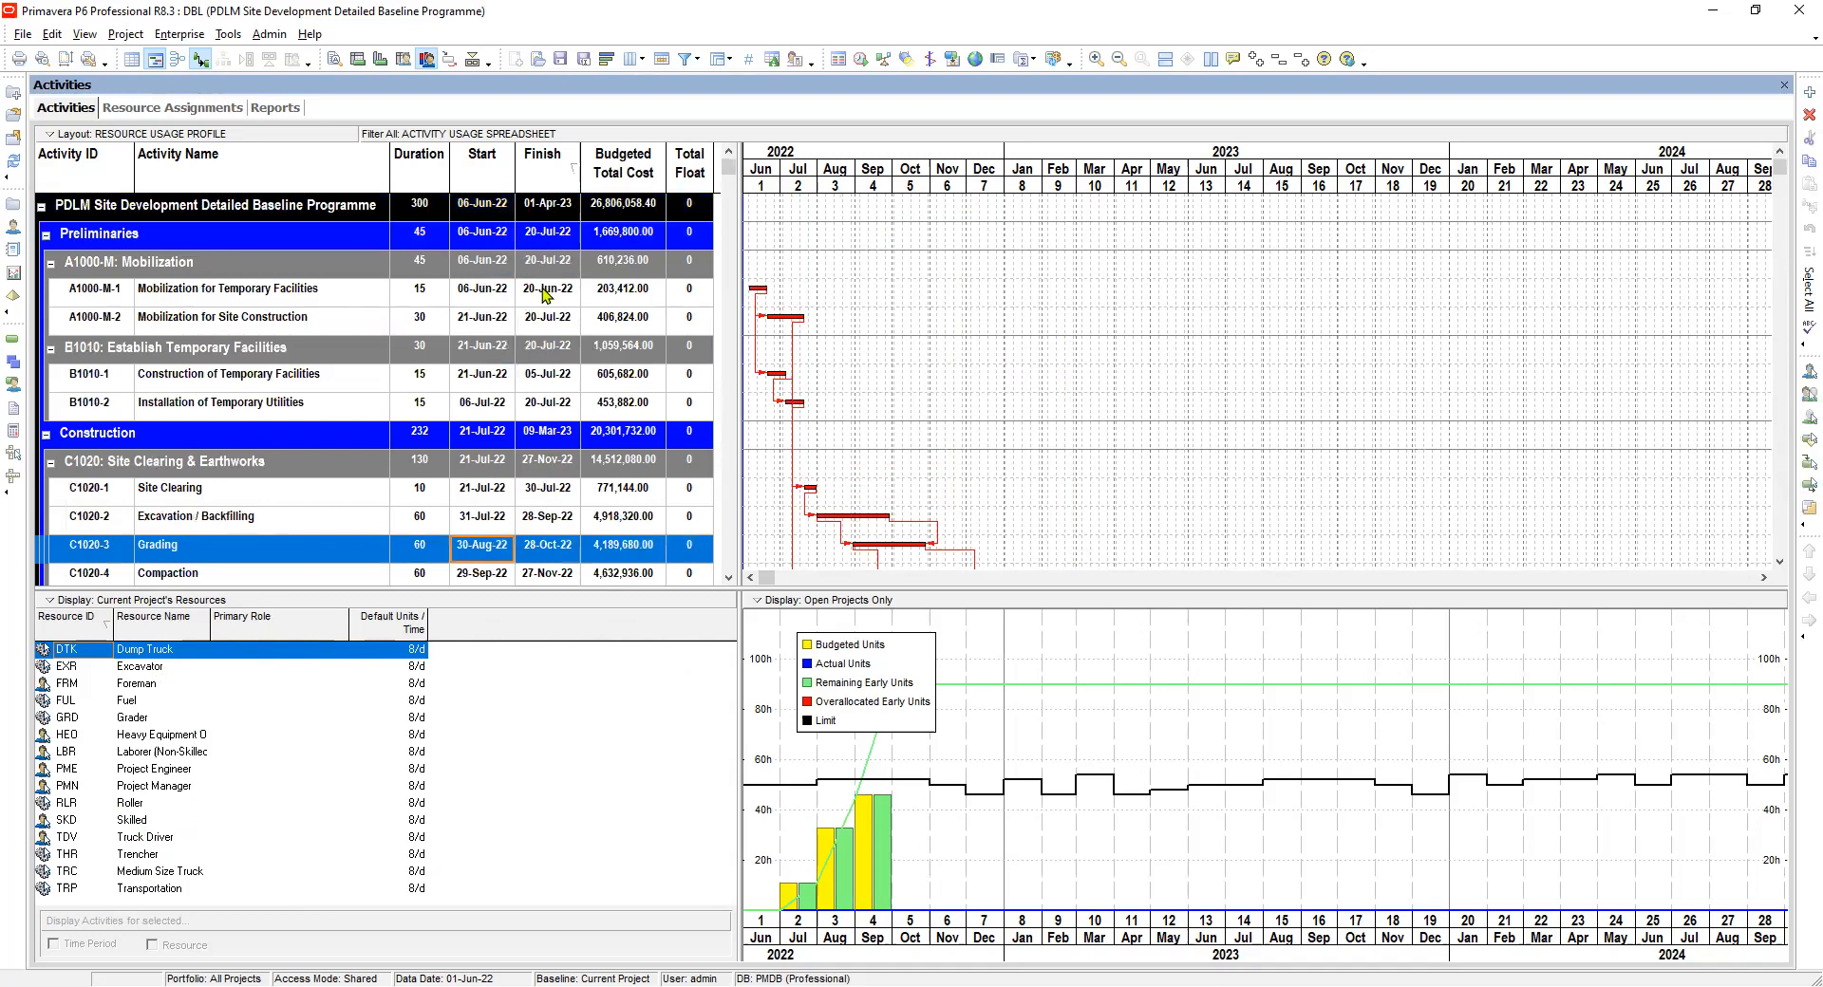
{"action": "scroll", "coordinate": [546, 294], "scroll_direction": "down", "scroll_amount": 5}
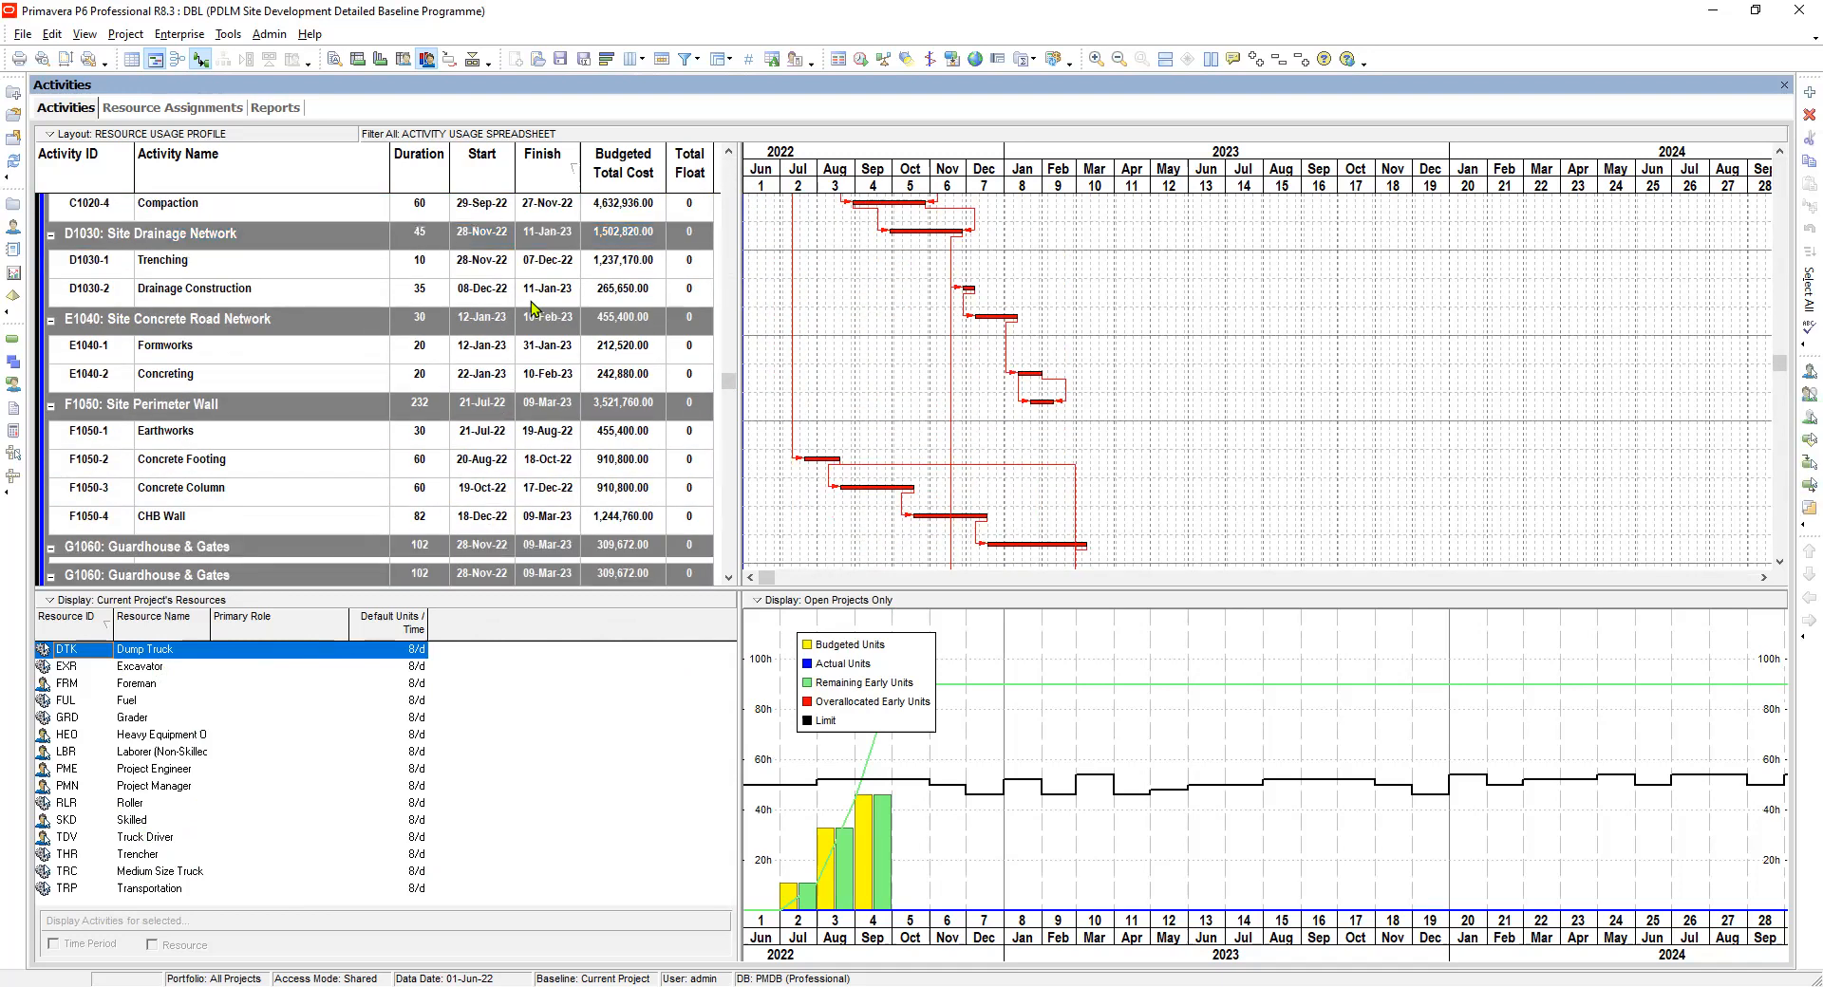
{"action": "scroll", "coordinate": [535, 304], "scroll_direction": "down", "scroll_amount": 2}
{"action": "scroll", "coordinate": [483, 659], "scroll_direction": "down", "scroll_amount": 1}
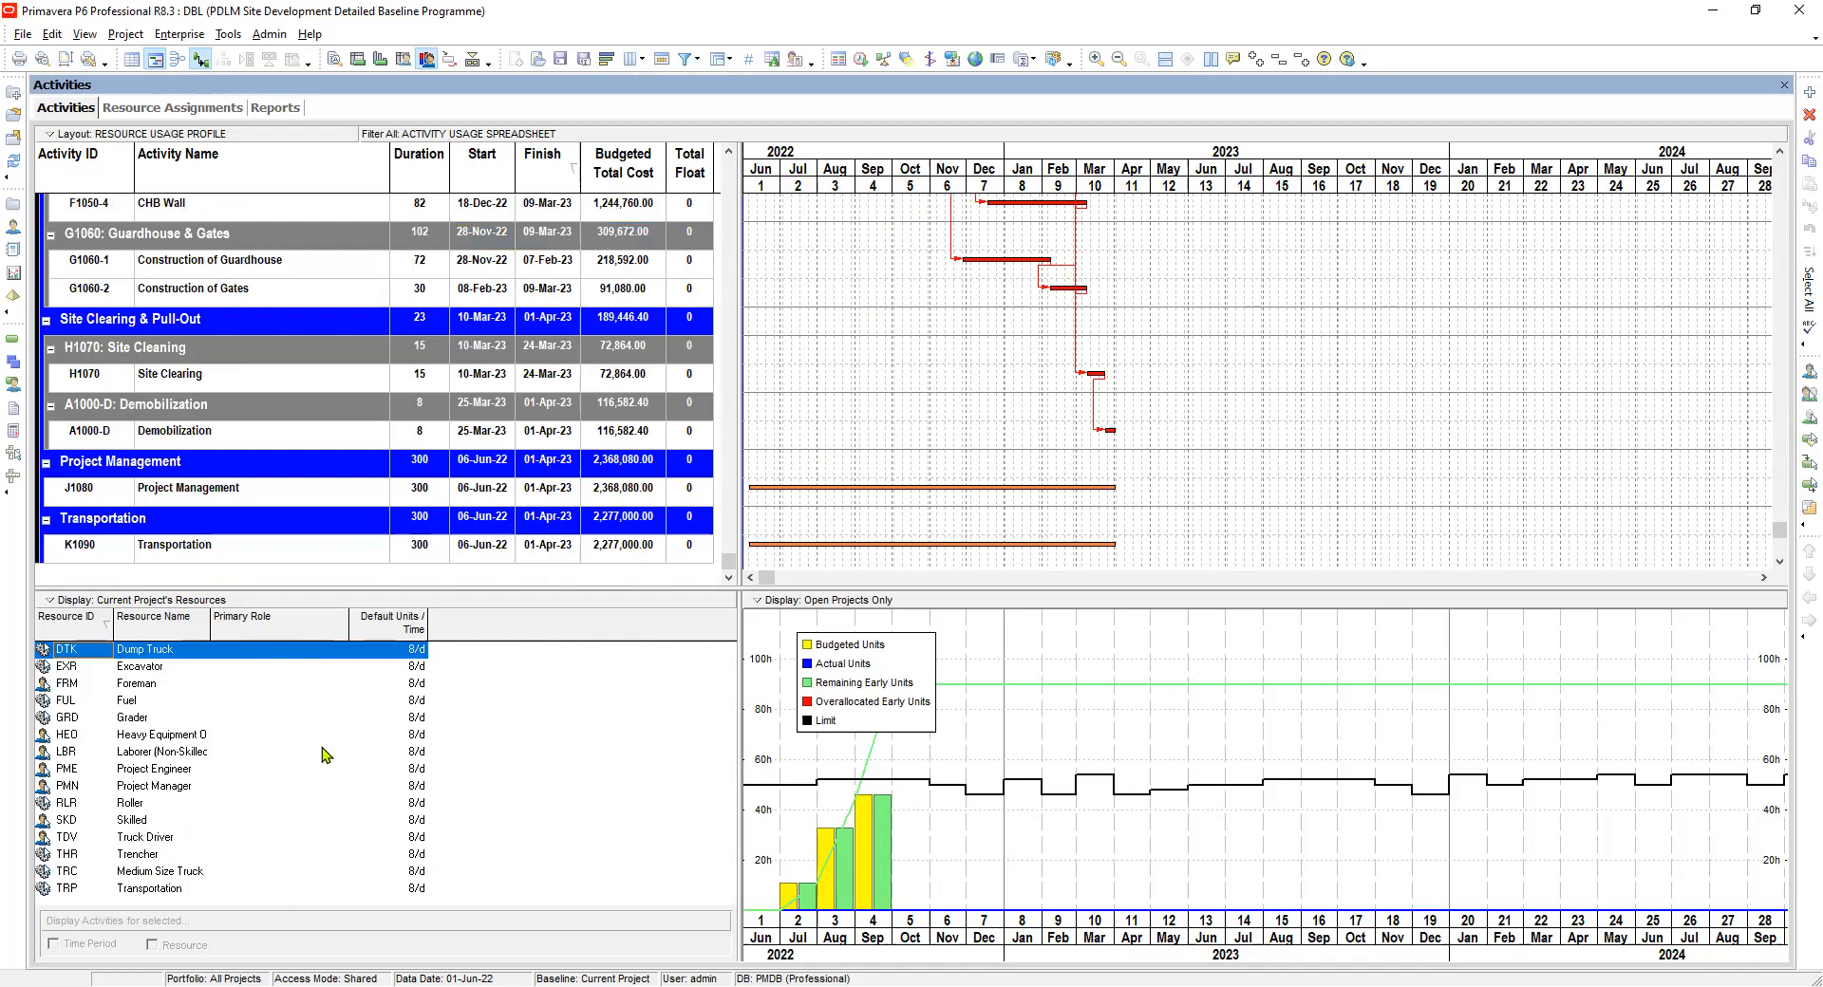
Compare the usage profiles of the Excavator and Dump Truck resources.
{"action": "left_click", "coordinate": [158, 666]}
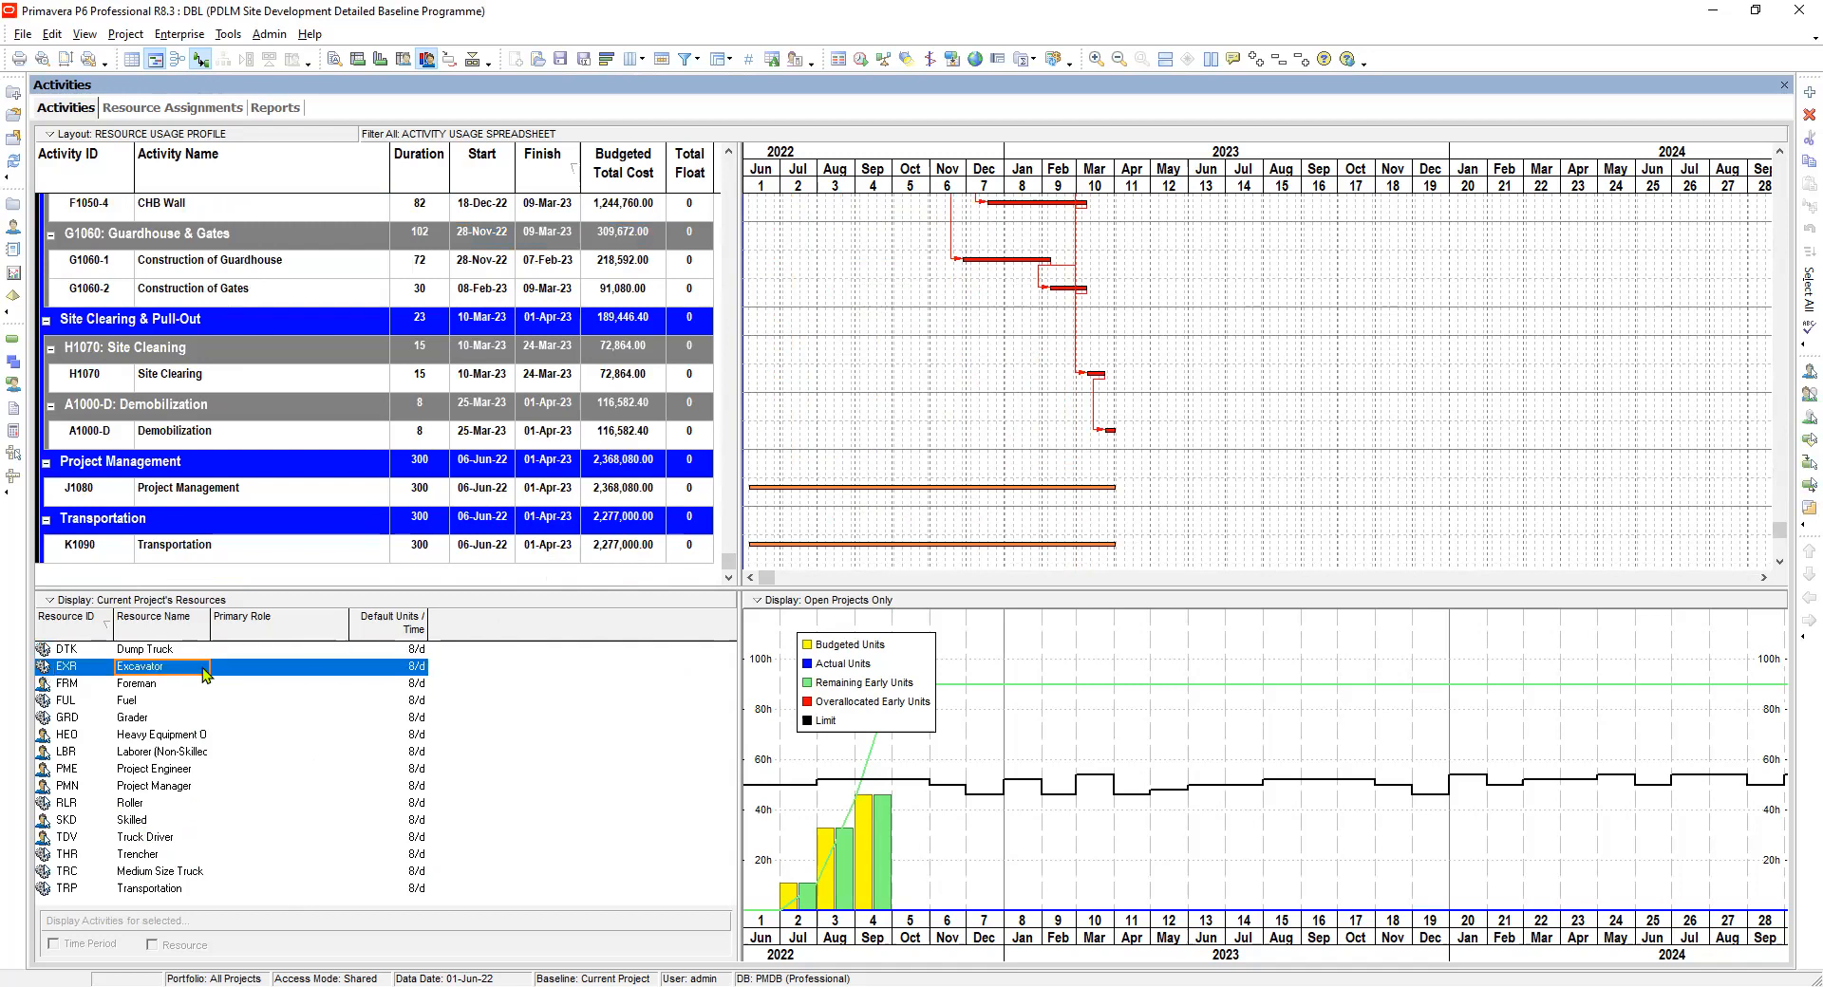
{"action": "left_click", "coordinate": [151, 650]}
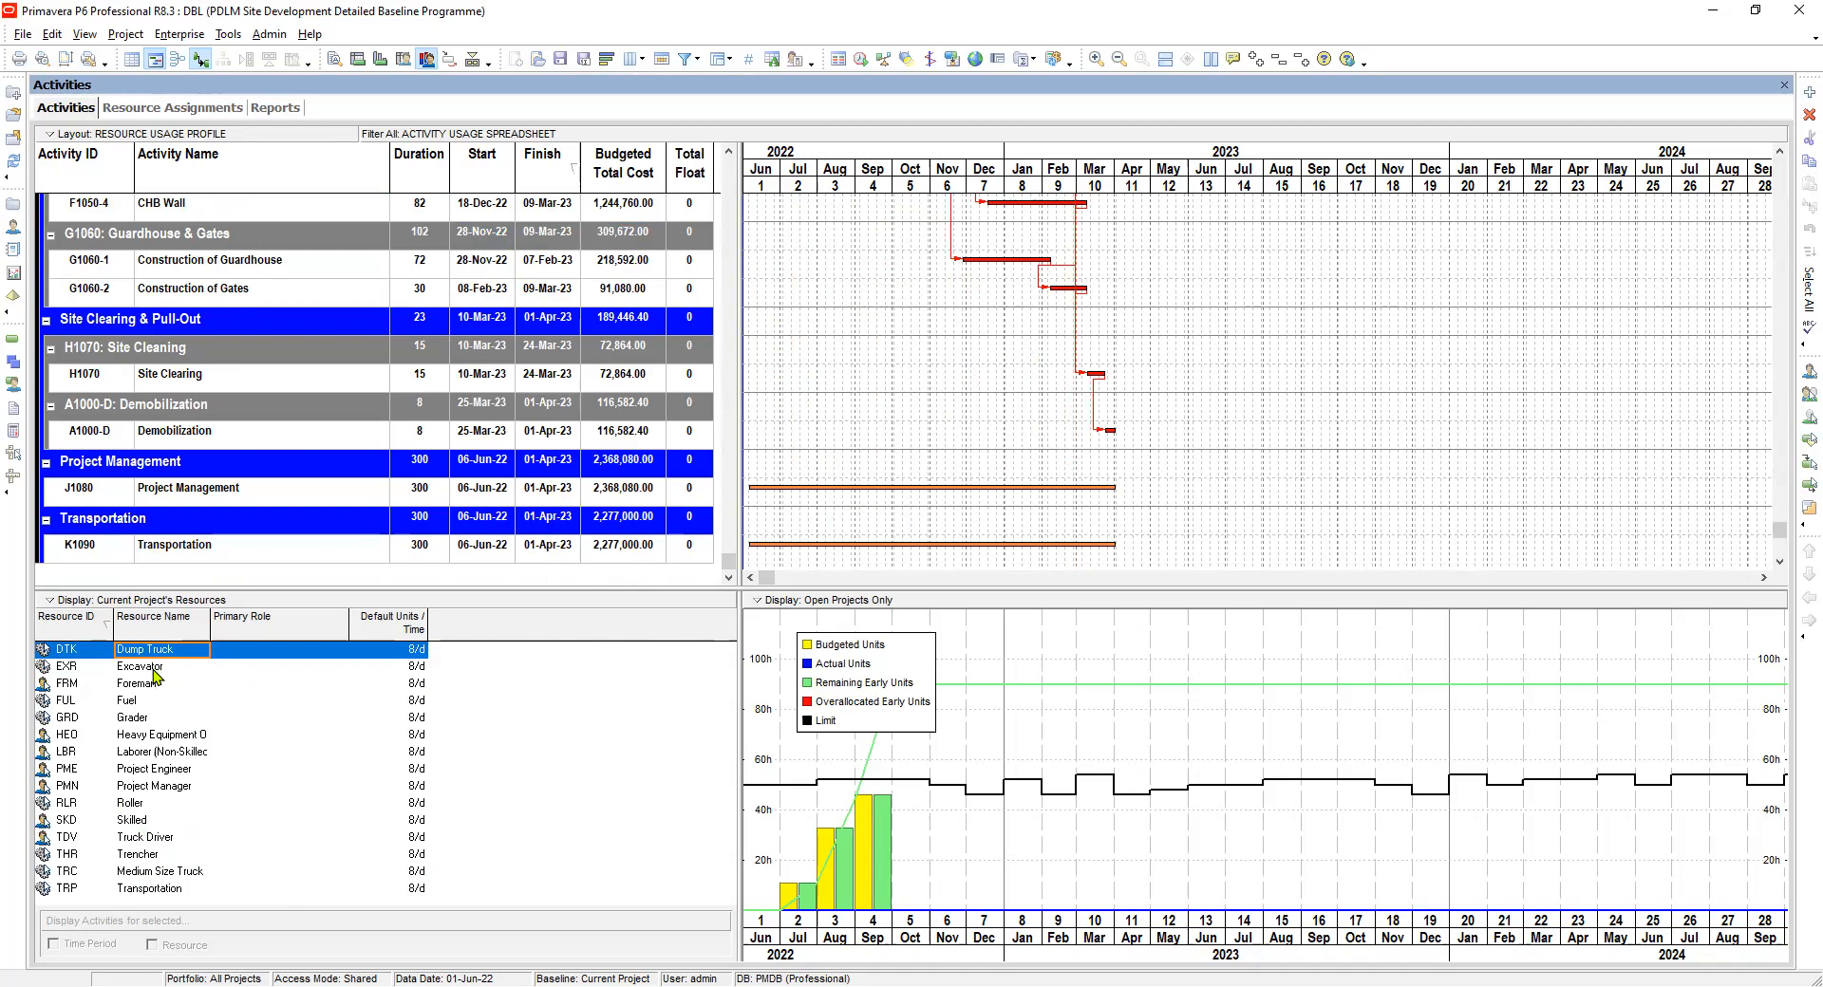
{"action": "left_click", "coordinate": [153, 670]}
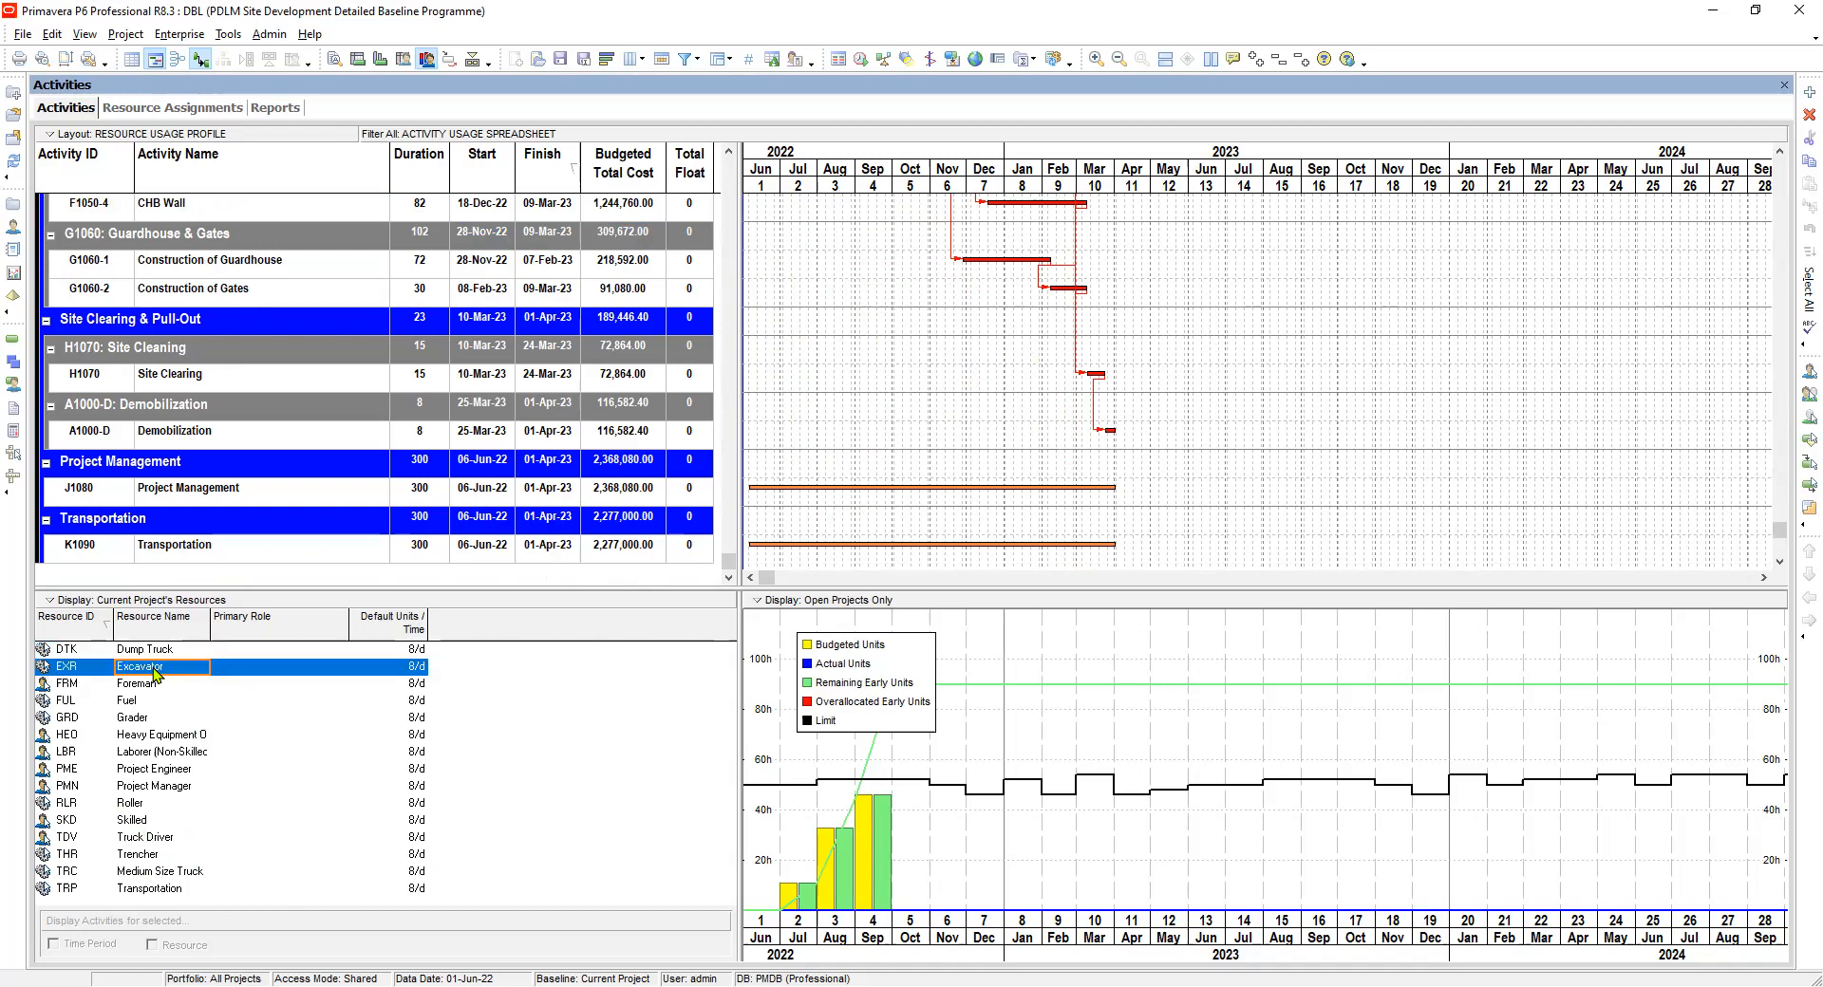
{"action": "left_click", "coordinate": [150, 653]}
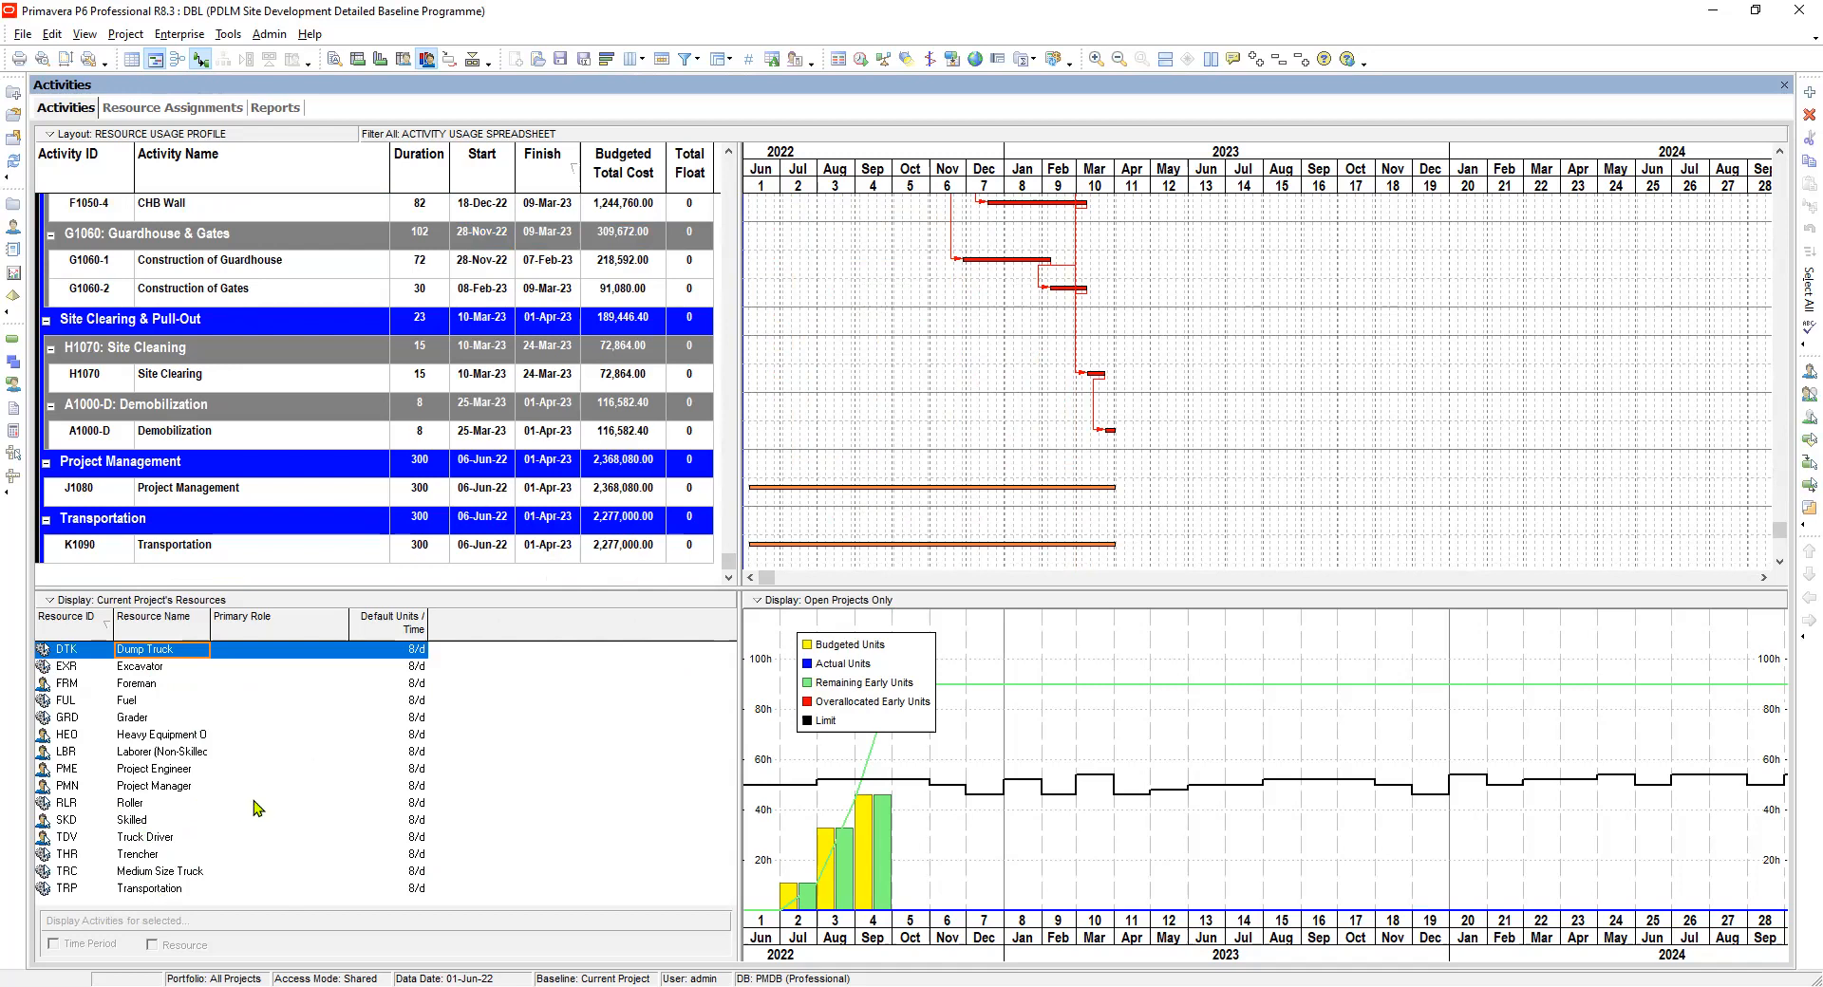
{"action": "left_click", "coordinate": [138, 668]}
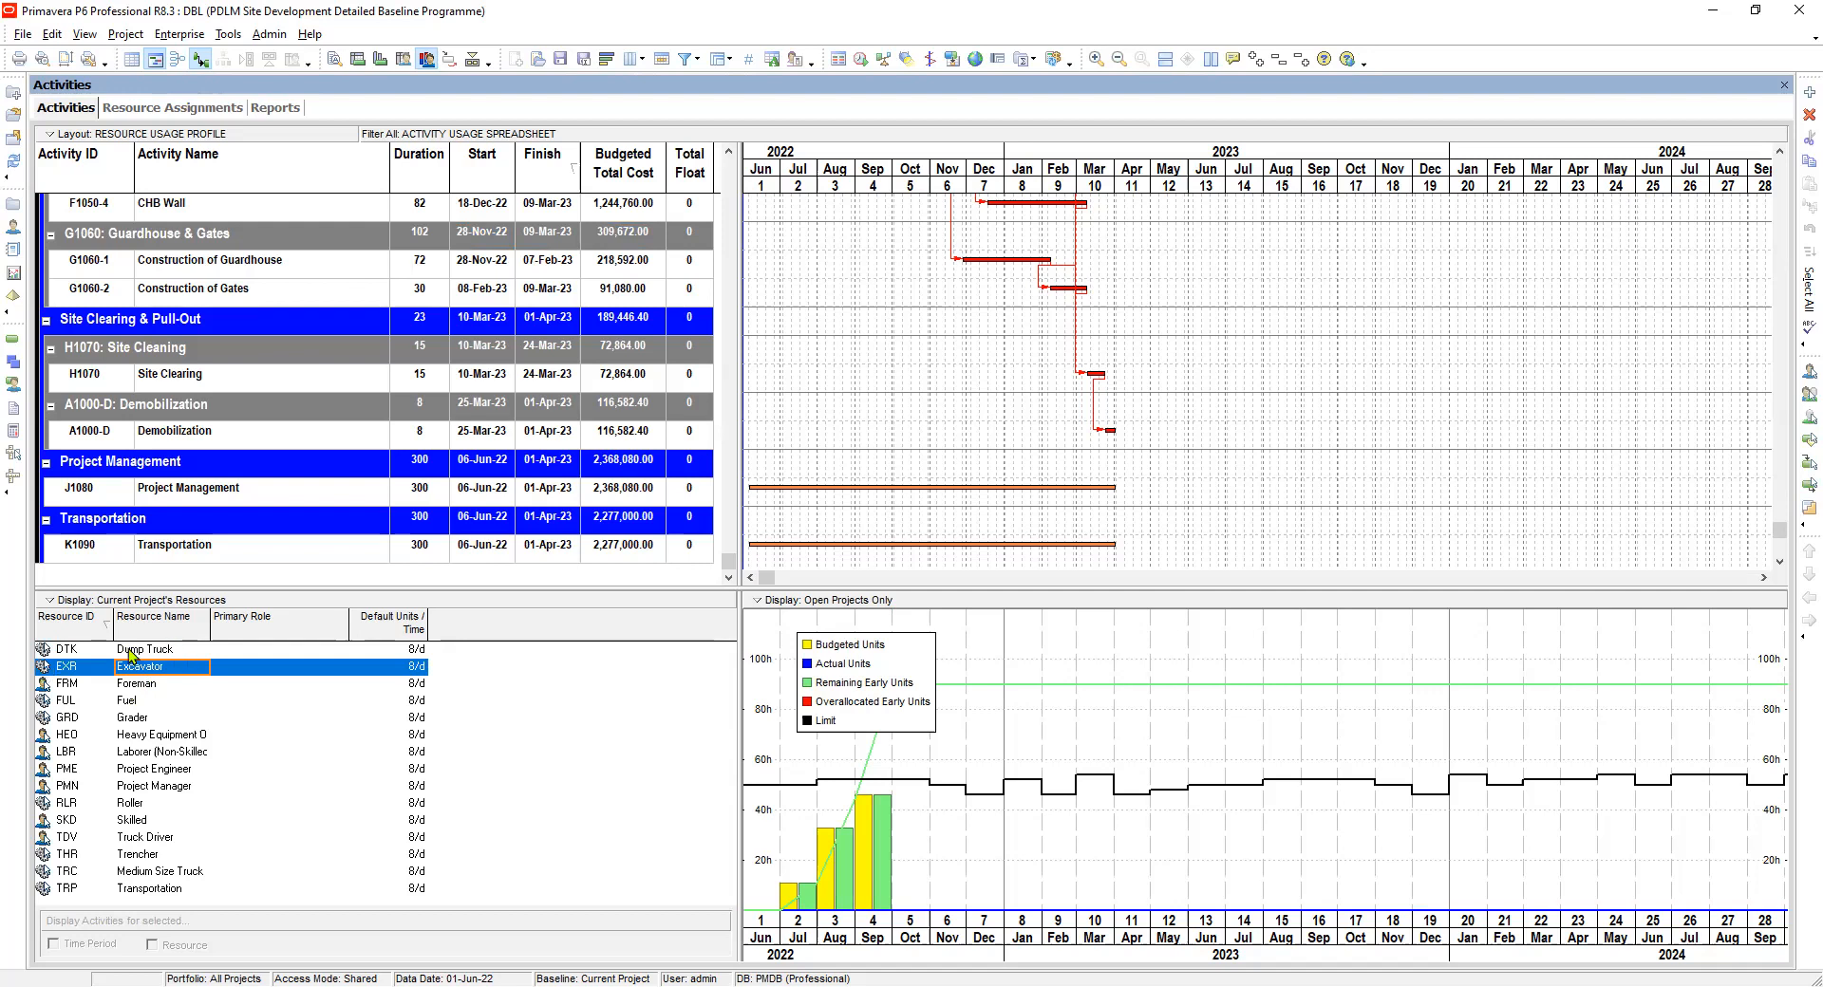
{"action": "left_click", "coordinate": [141, 654]}
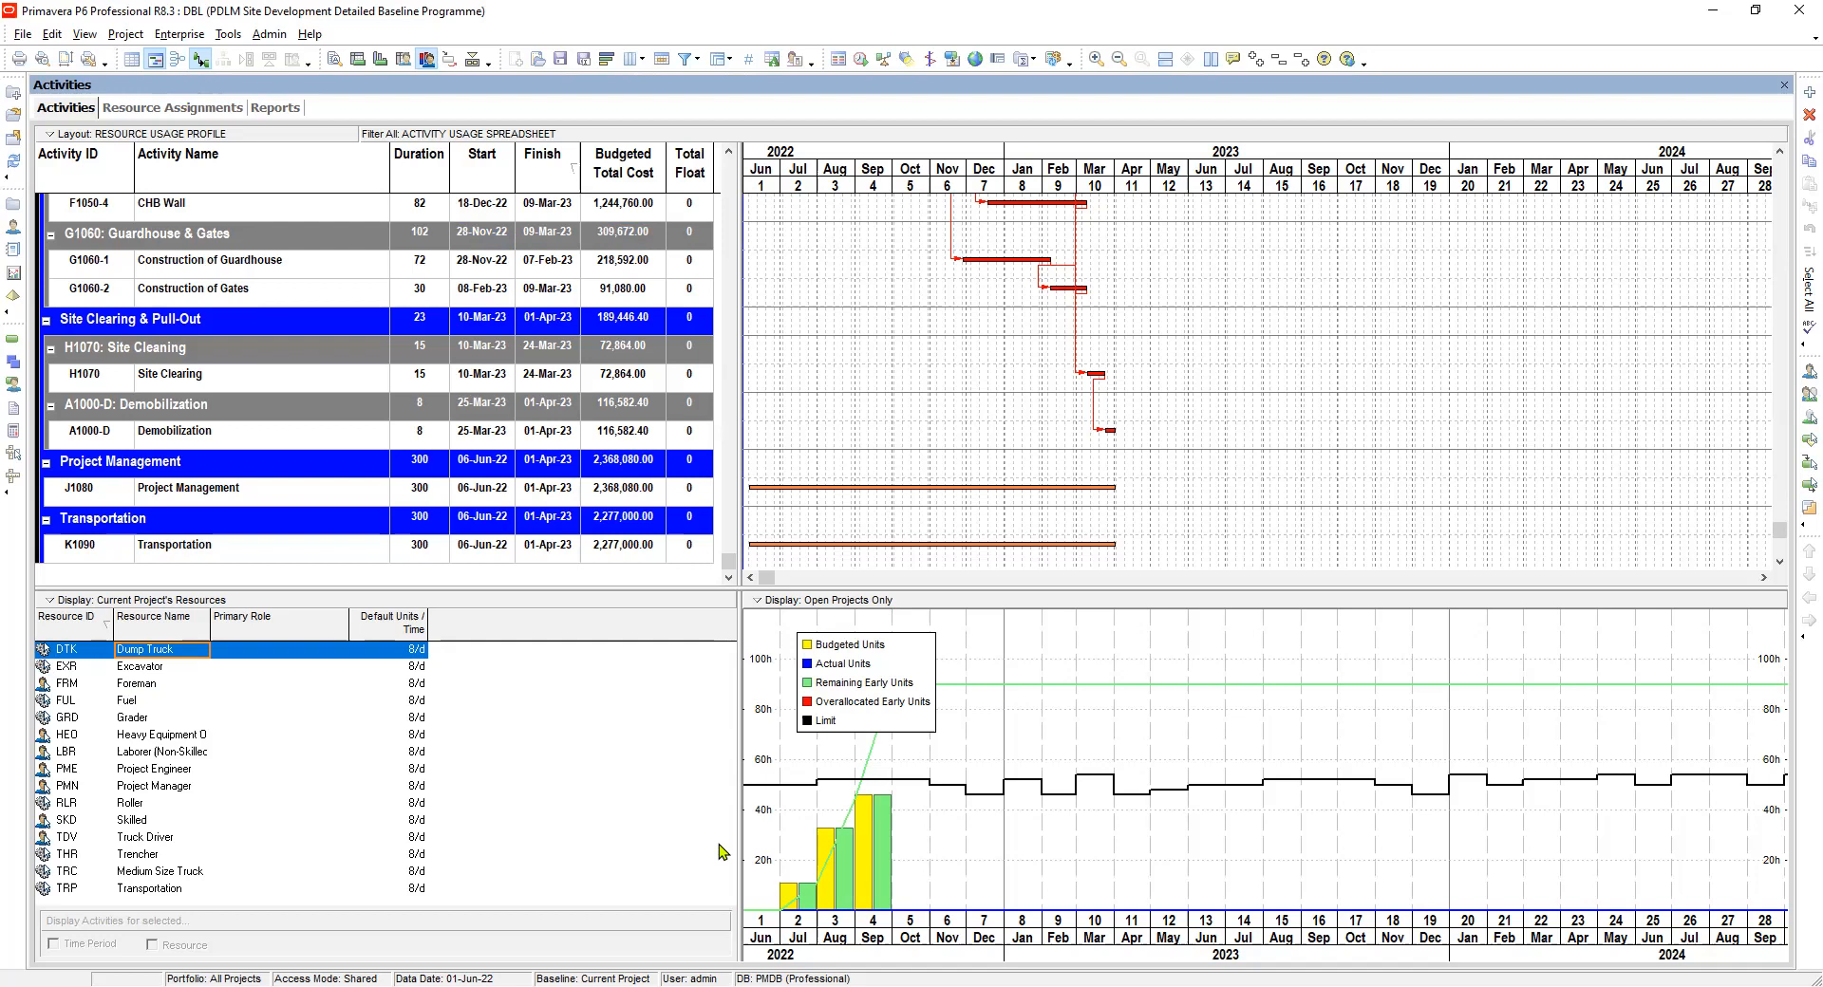
Display the Project Manager's usage profile and widen the timescale to span June 2022 to March 2023.
{"action": "left_click", "coordinate": [149, 786]}
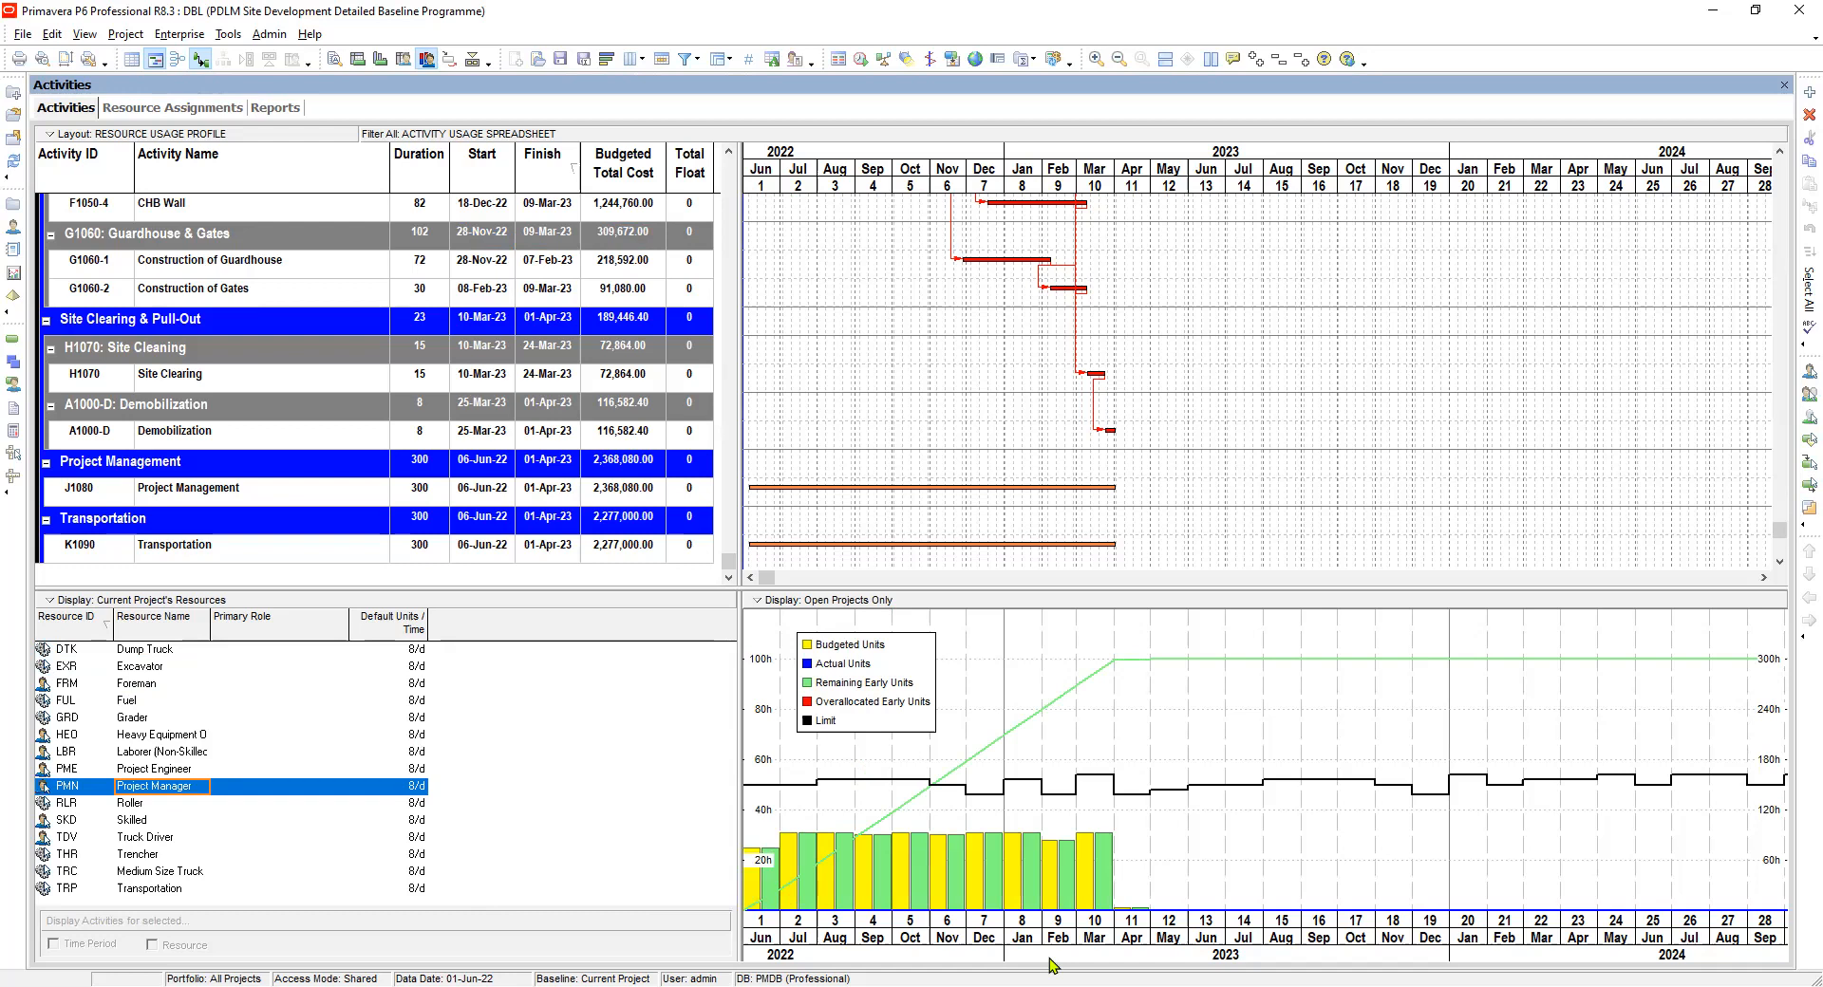
{"action": "left_click_drag", "start_coordinate": [1095, 921], "coordinate": [1674, 921]}
{"action": "left_click_drag", "start_coordinate": [1050, 959], "coordinate": [1051, 959]}
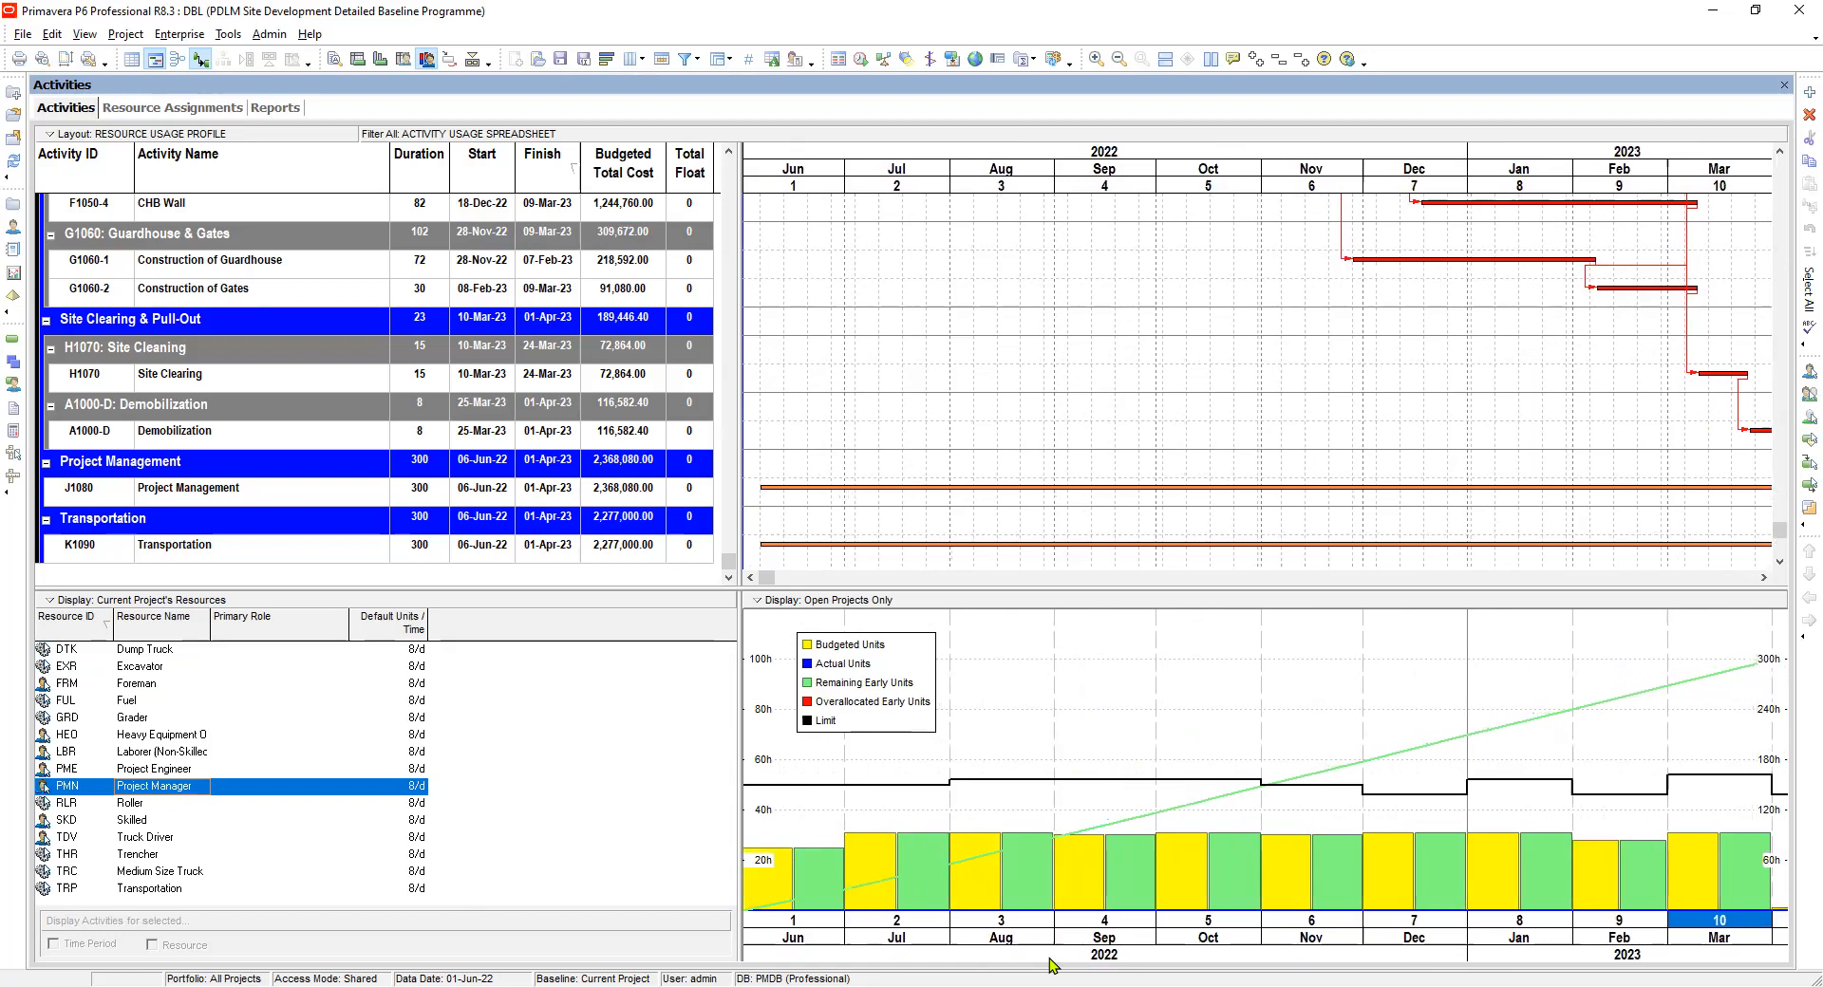
Examine the usage profiles of Skilled, Trencher, Grader, Fuel, Foreman and Truck Driver one by one.
{"action": "left_click", "coordinate": [137, 822]}
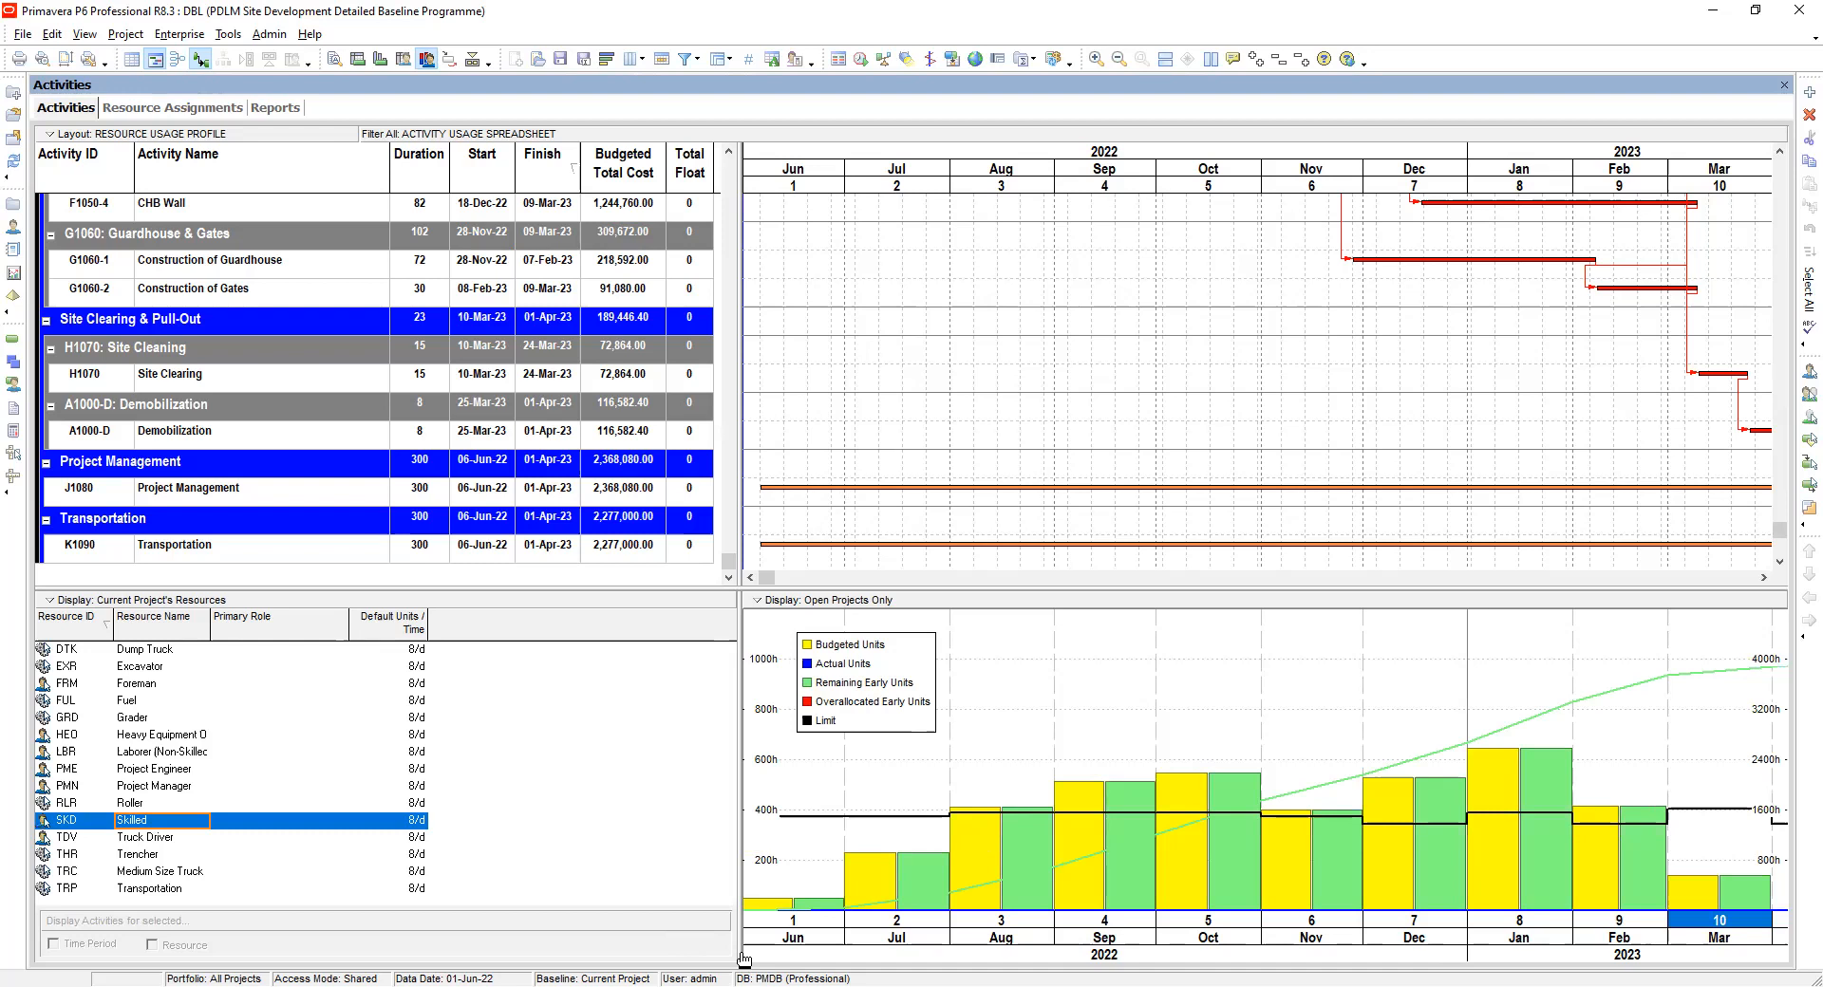
{"action": "left_click", "coordinate": [138, 855]}
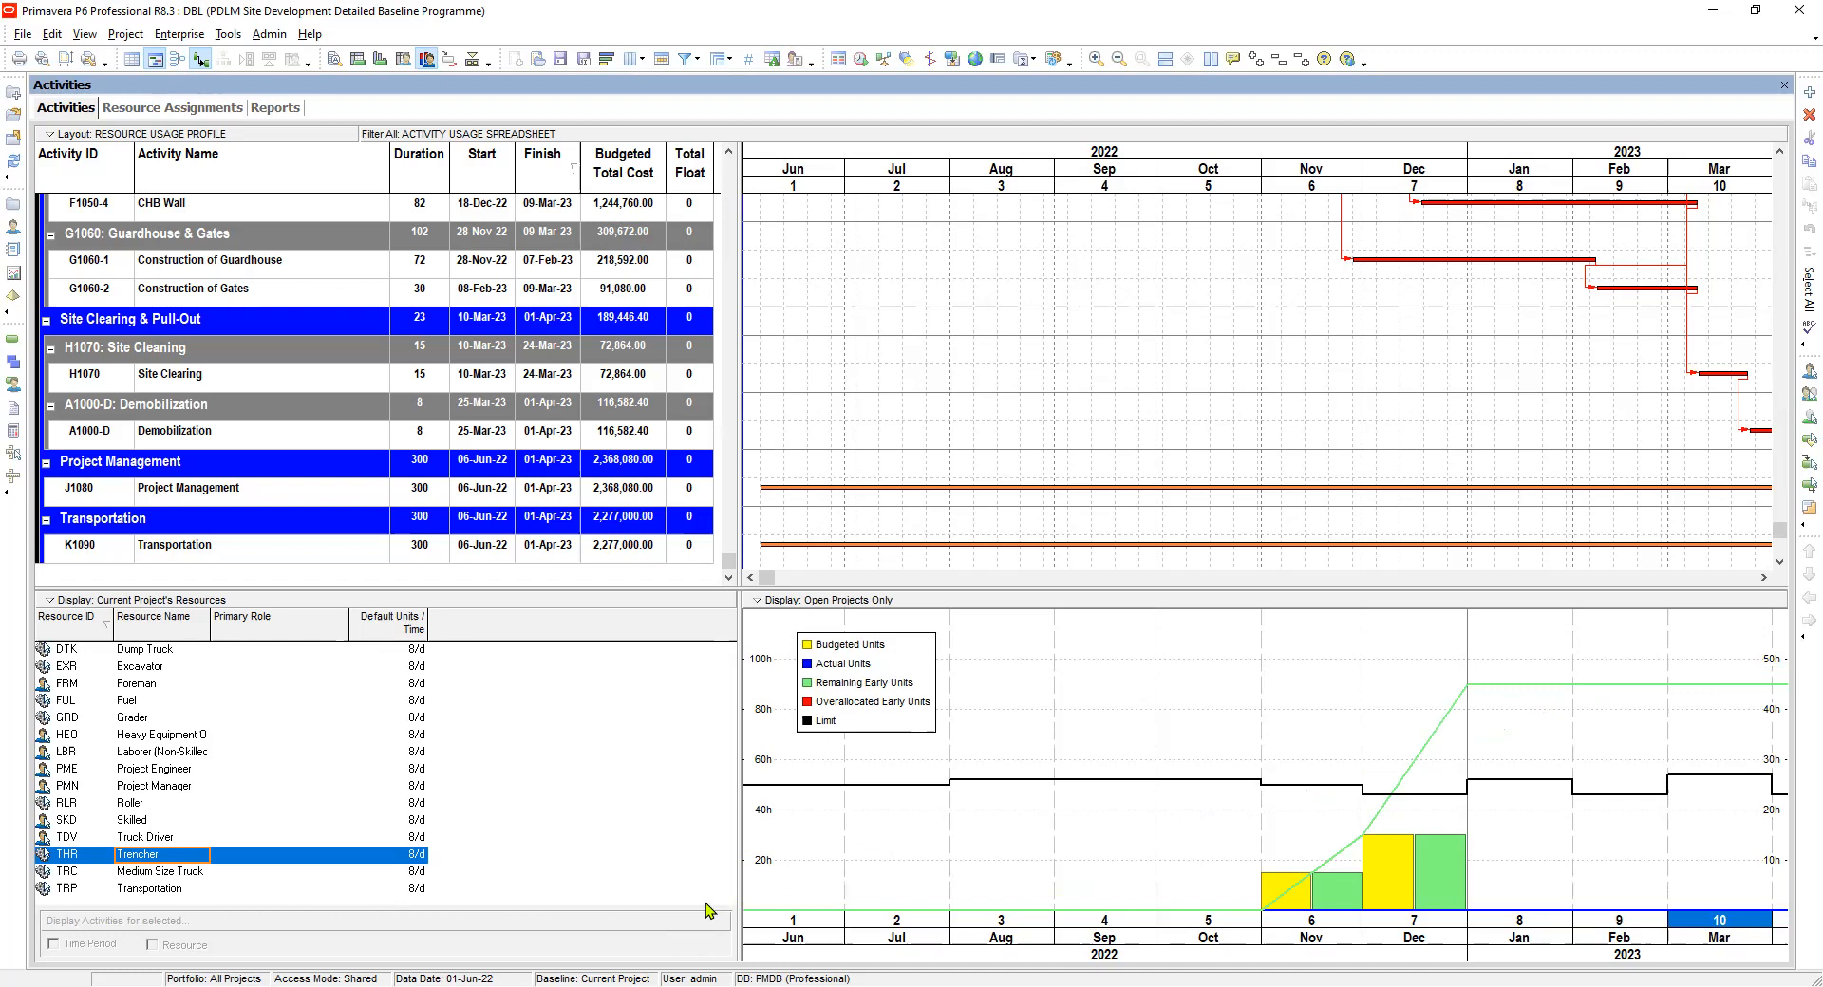
{"action": "left_click", "coordinate": [138, 720]}
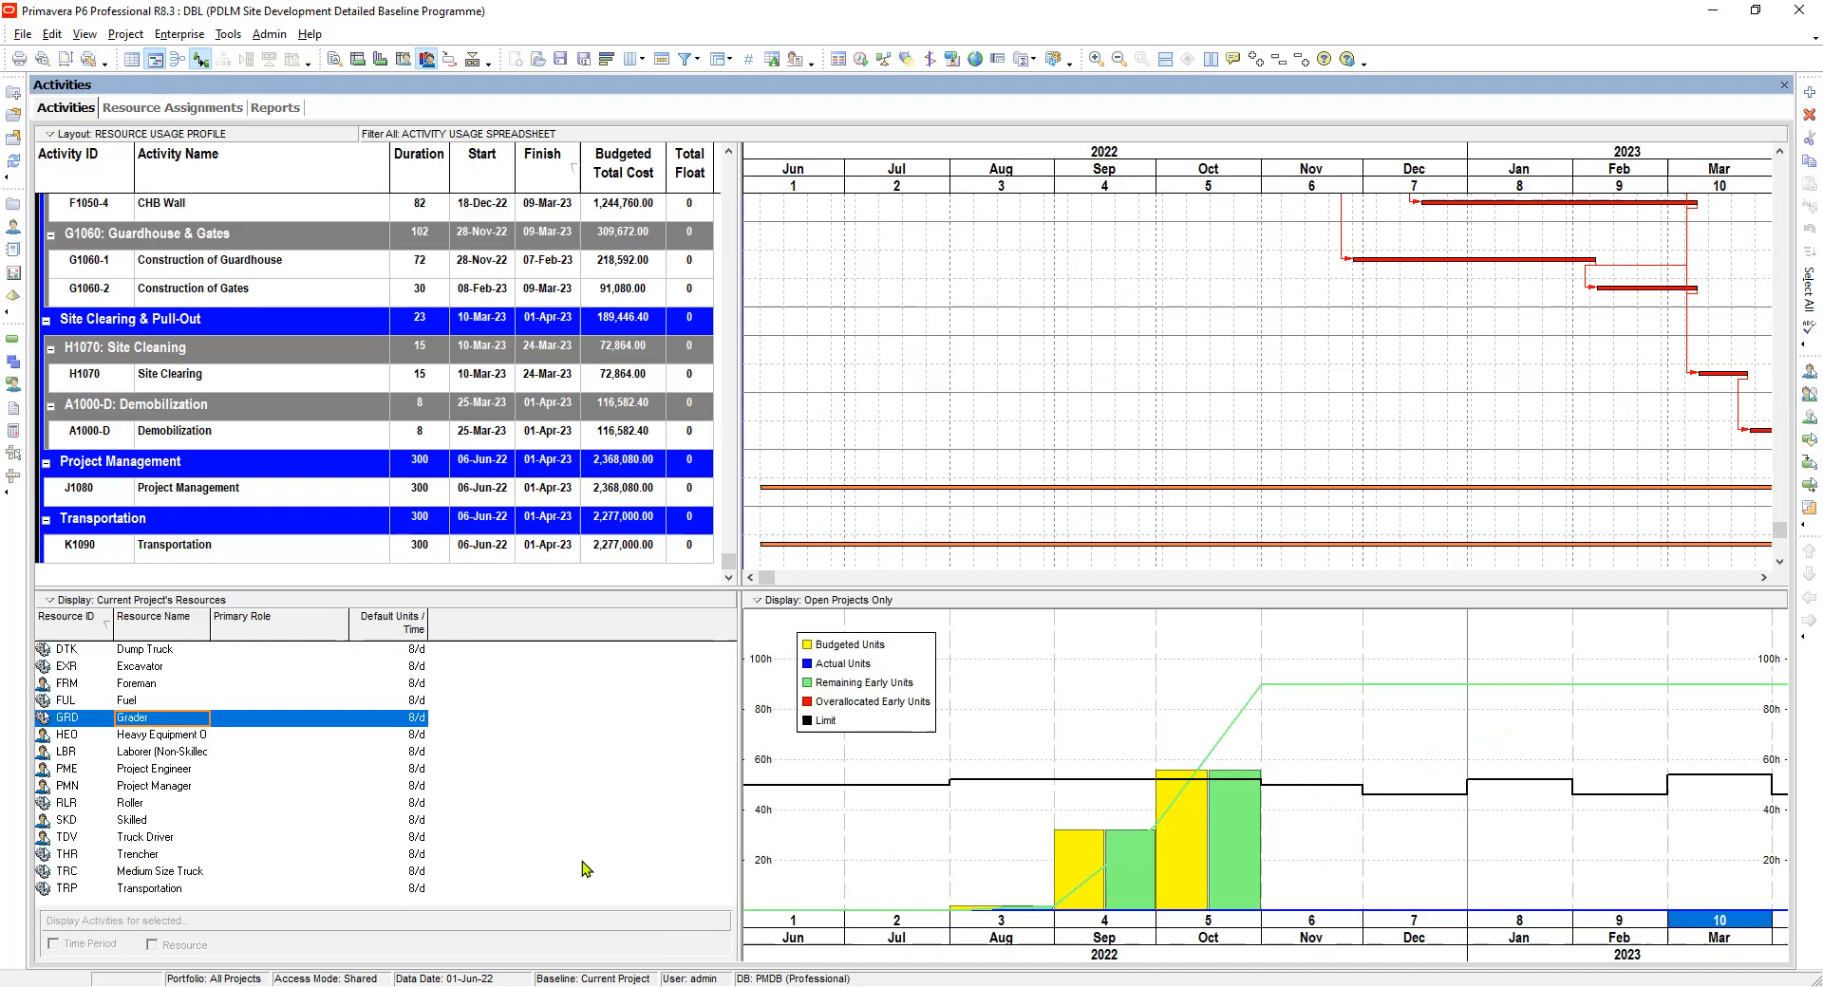
{"action": "left_click", "coordinate": [130, 701]}
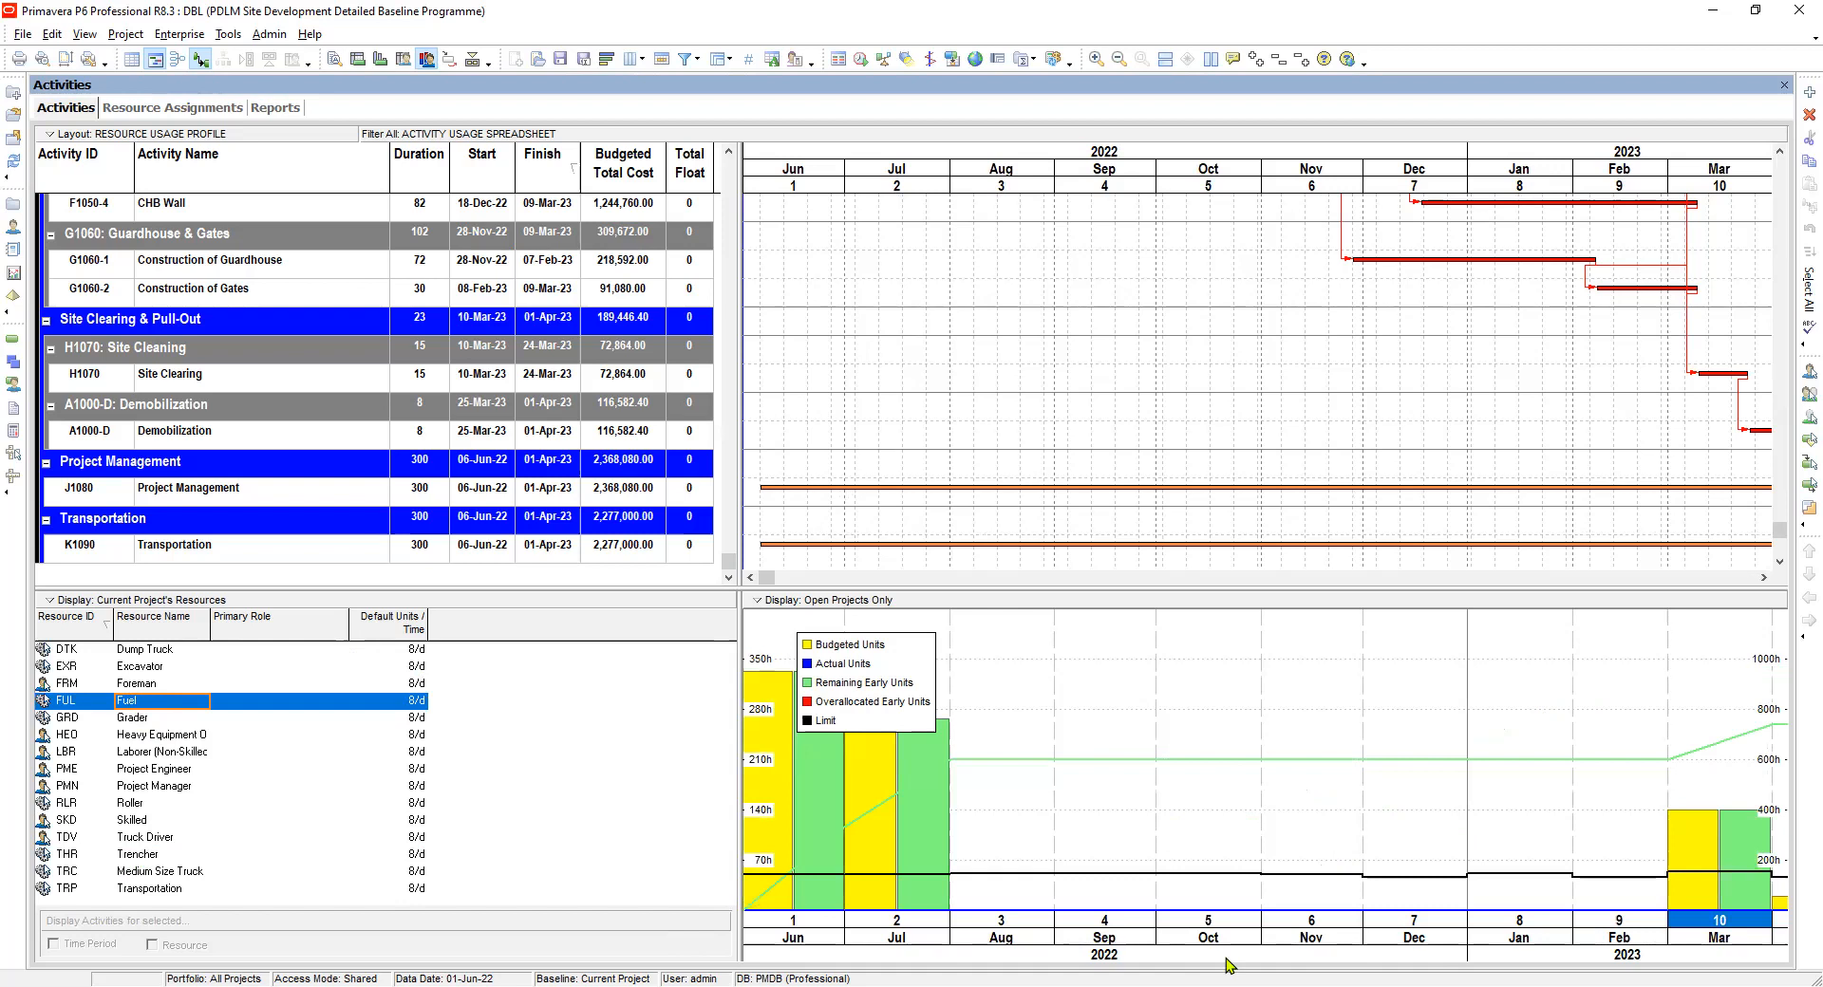
{"action": "left_click", "coordinate": [136, 683]}
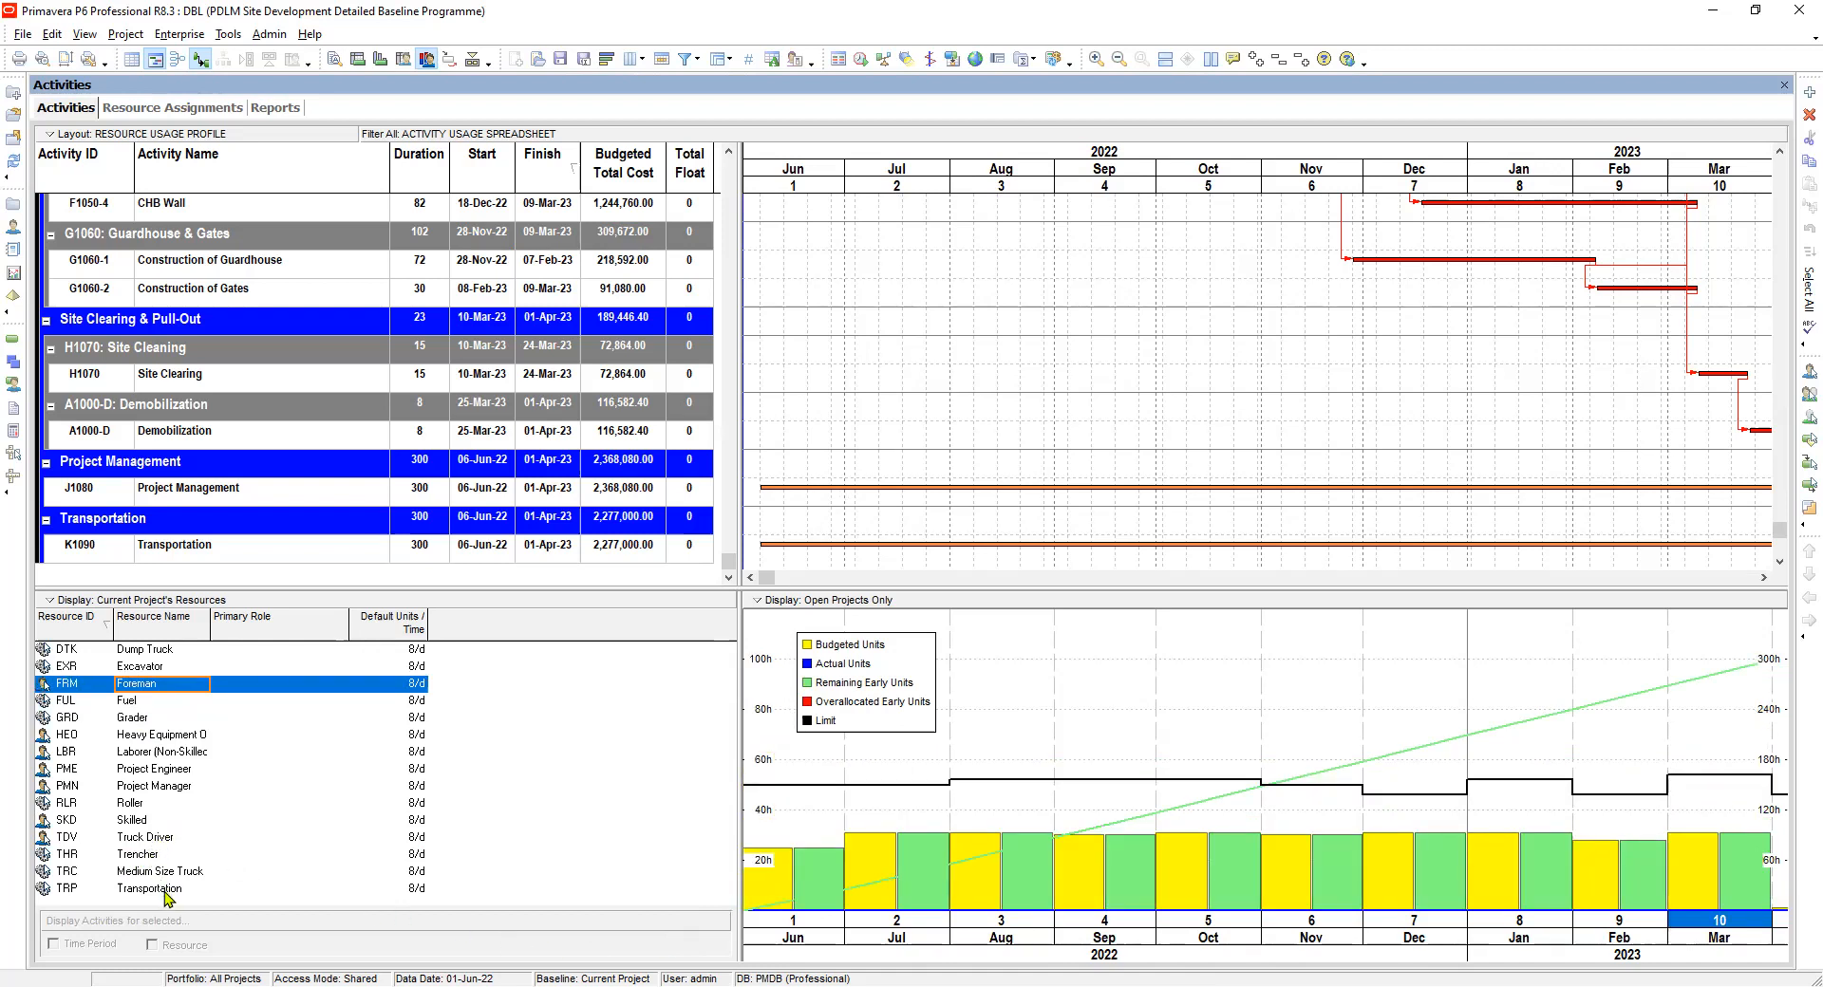
{"action": "left_click", "coordinate": [161, 839]}
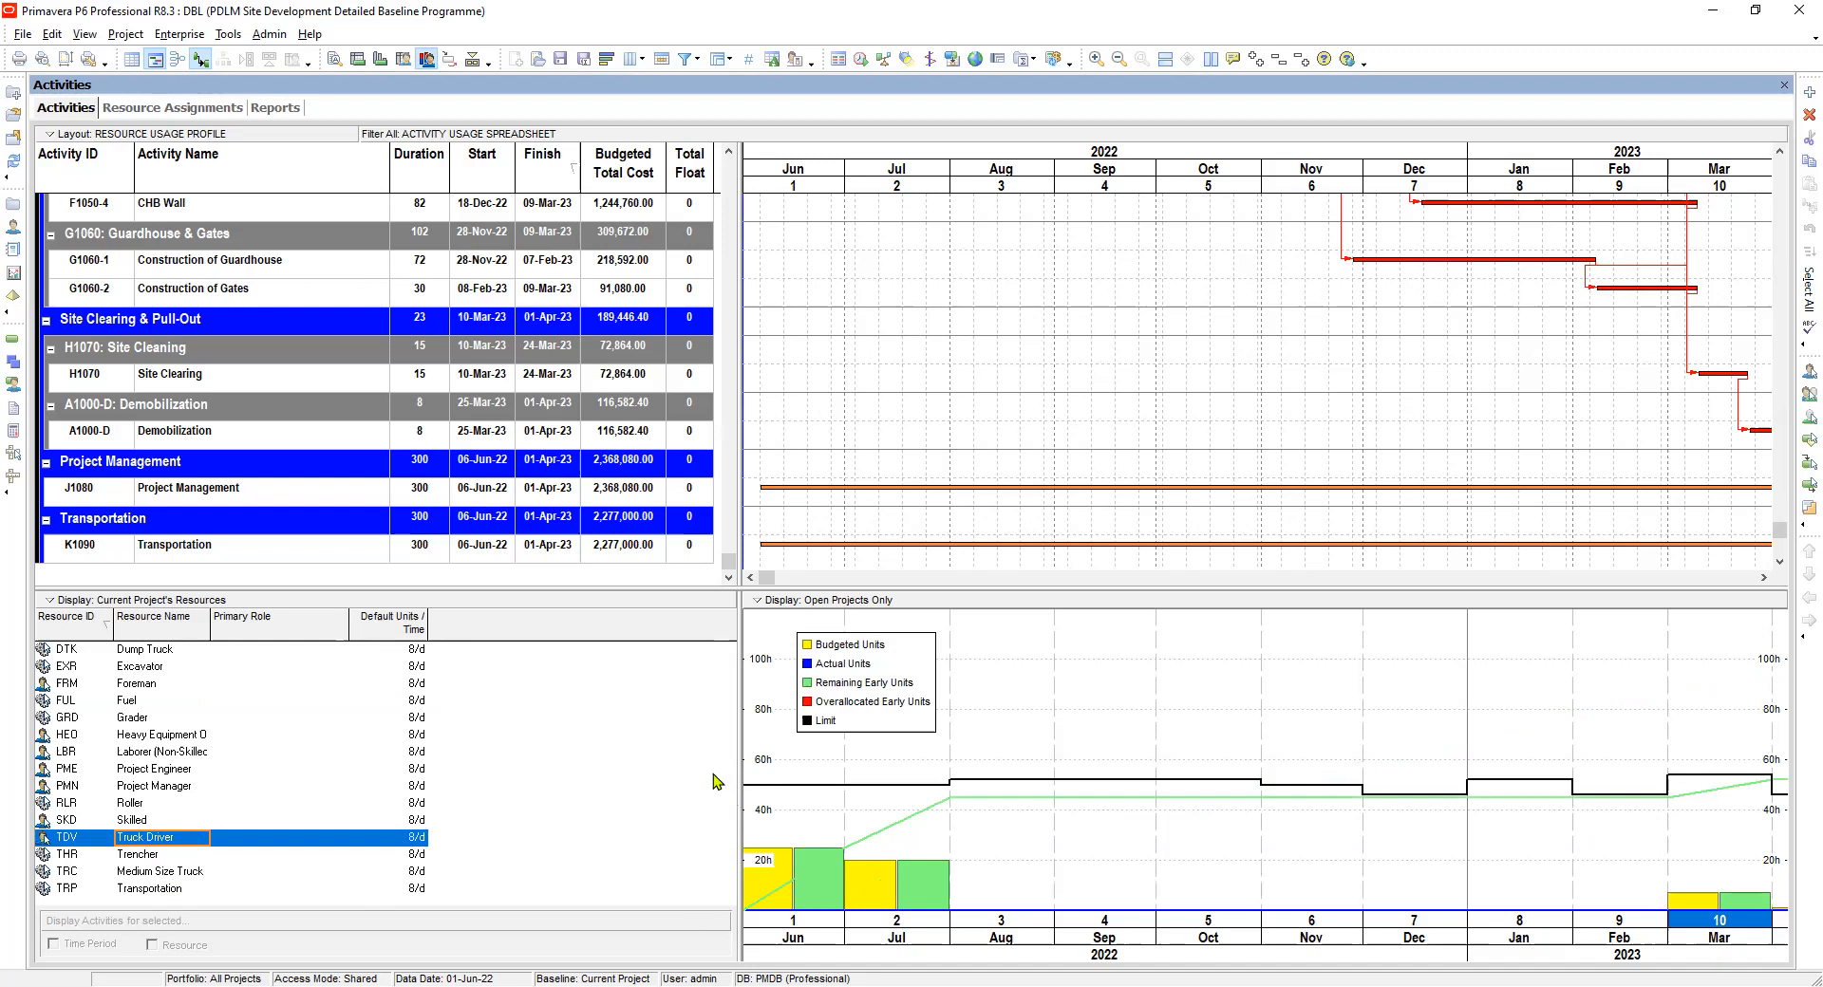
Select every resource from Dump Truck through Transportation and open the Resource Usage Profile options.
{"action": "left_click", "coordinate": [147, 652]}
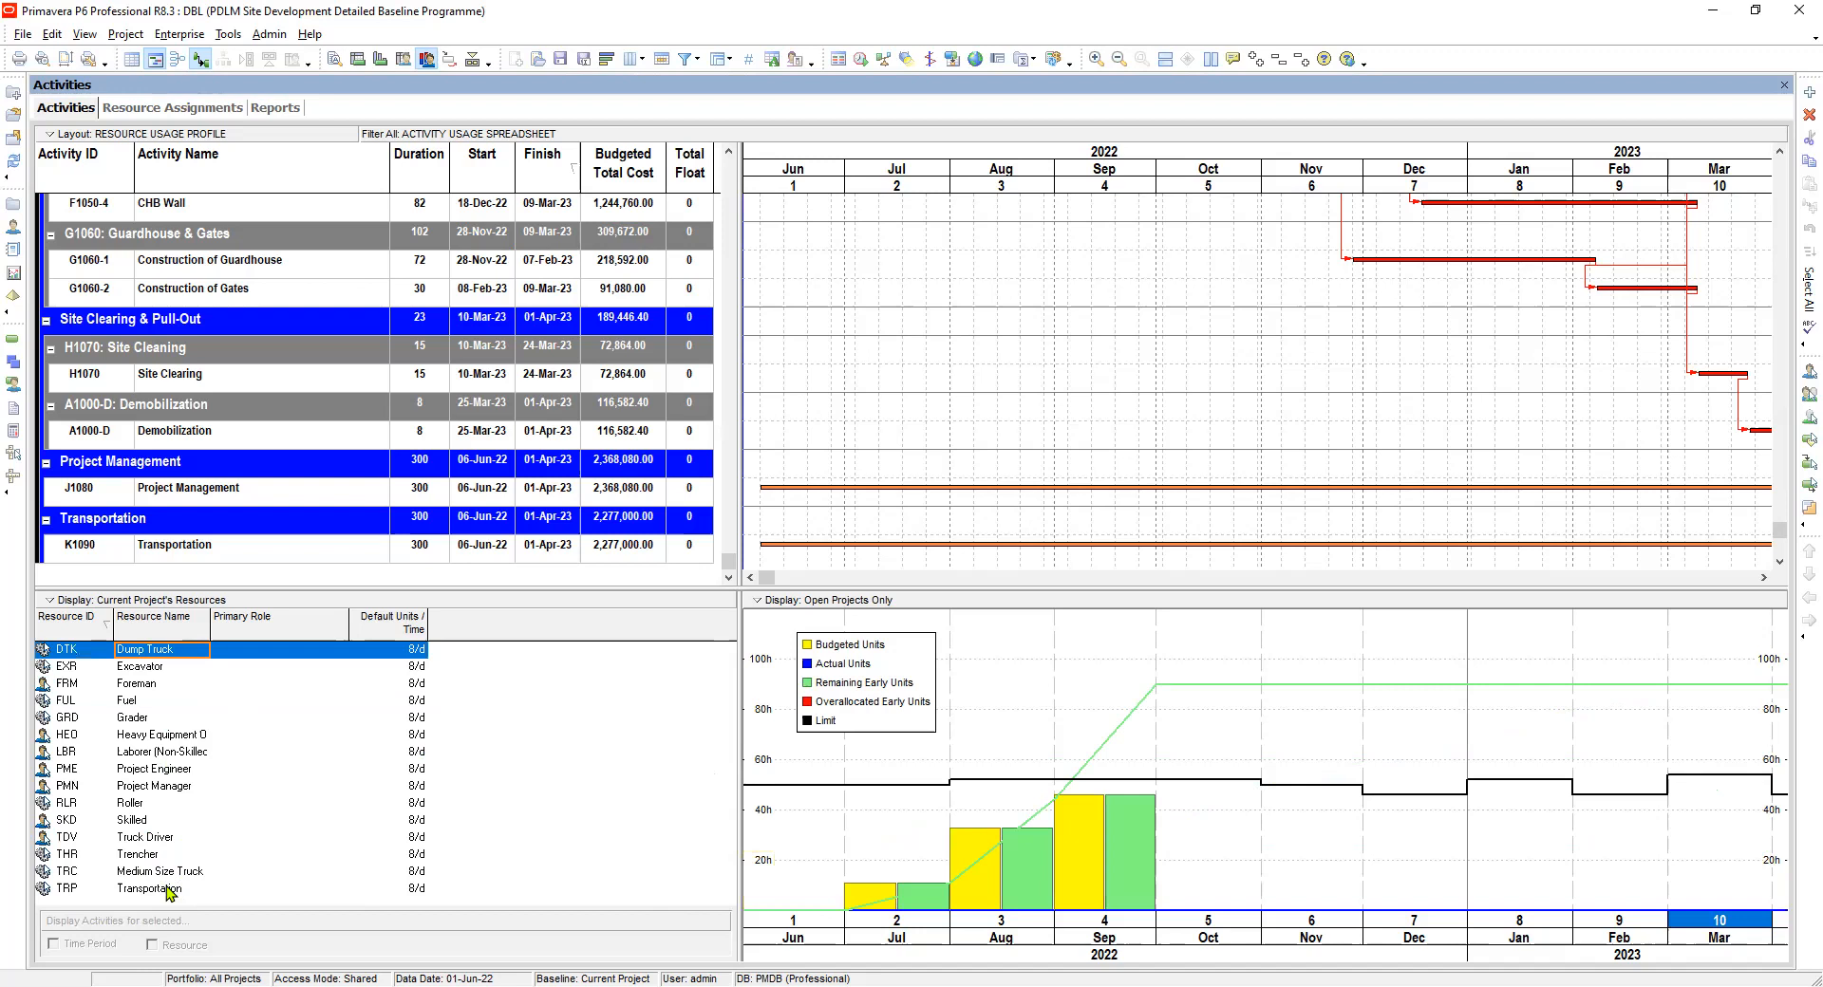
{"action": "left_click", "coordinate": [171, 890], "text": "shift"}
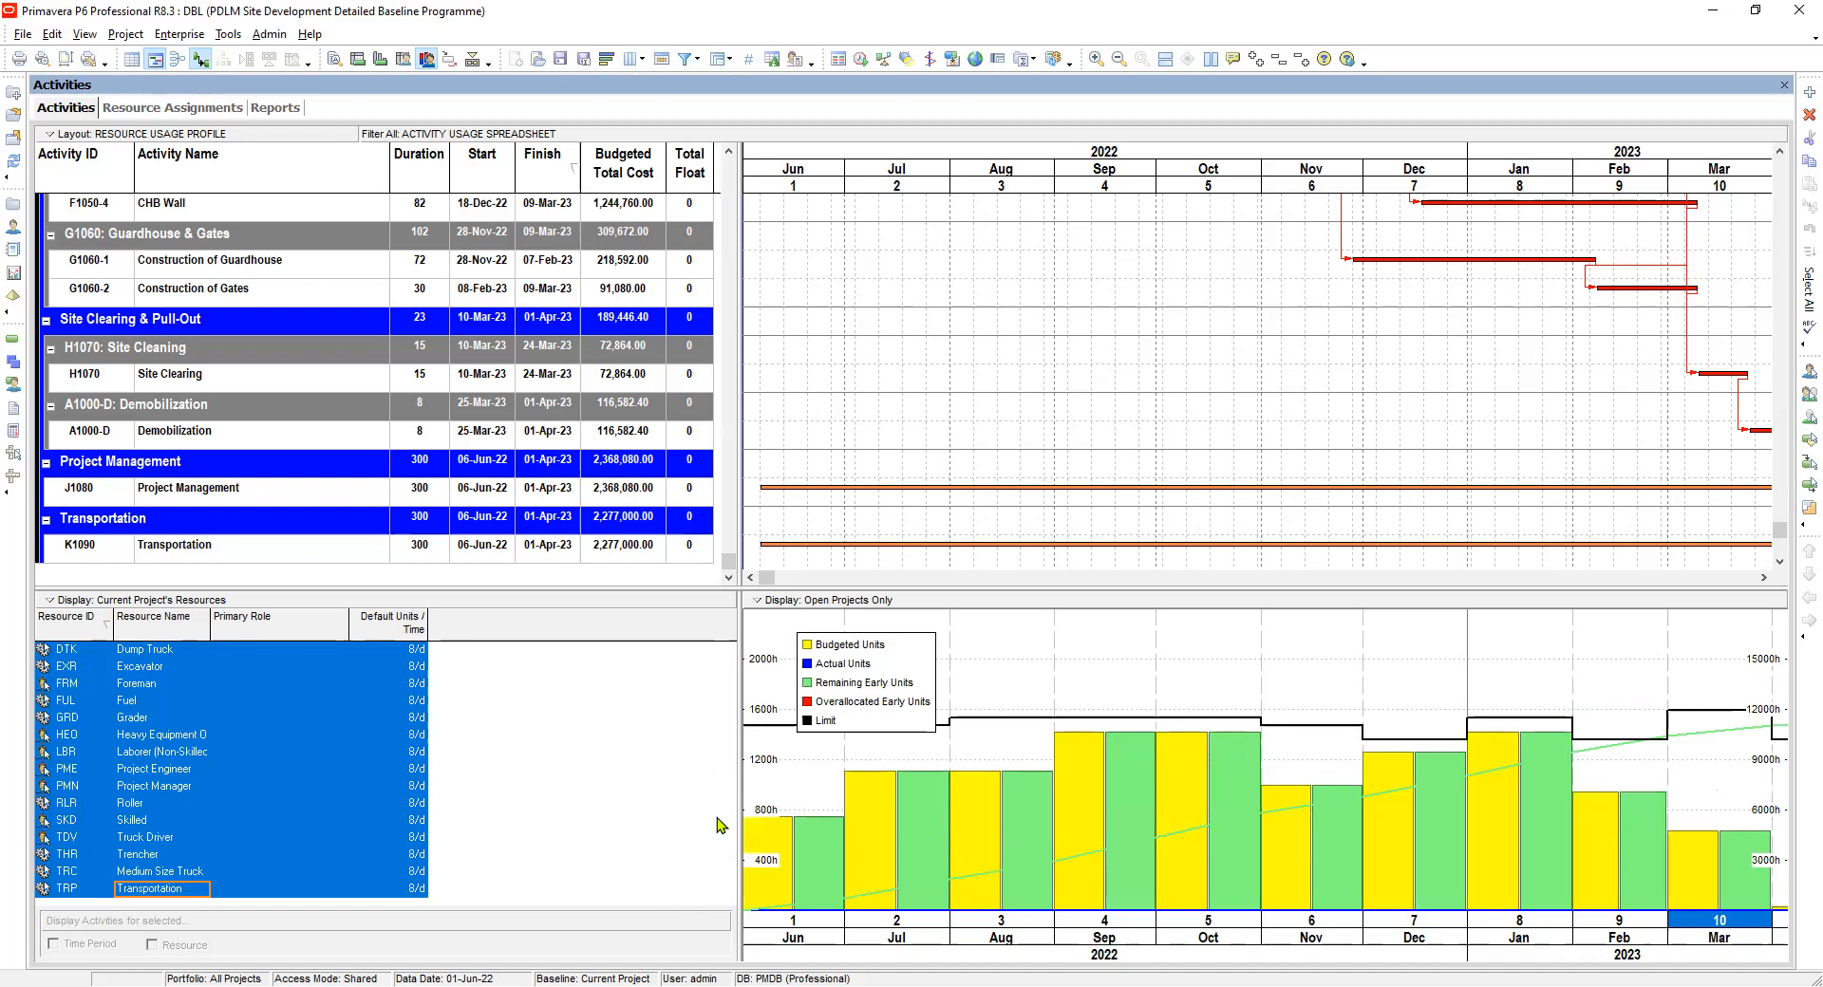
{"action": "right_click", "coordinate": [1291, 647]}
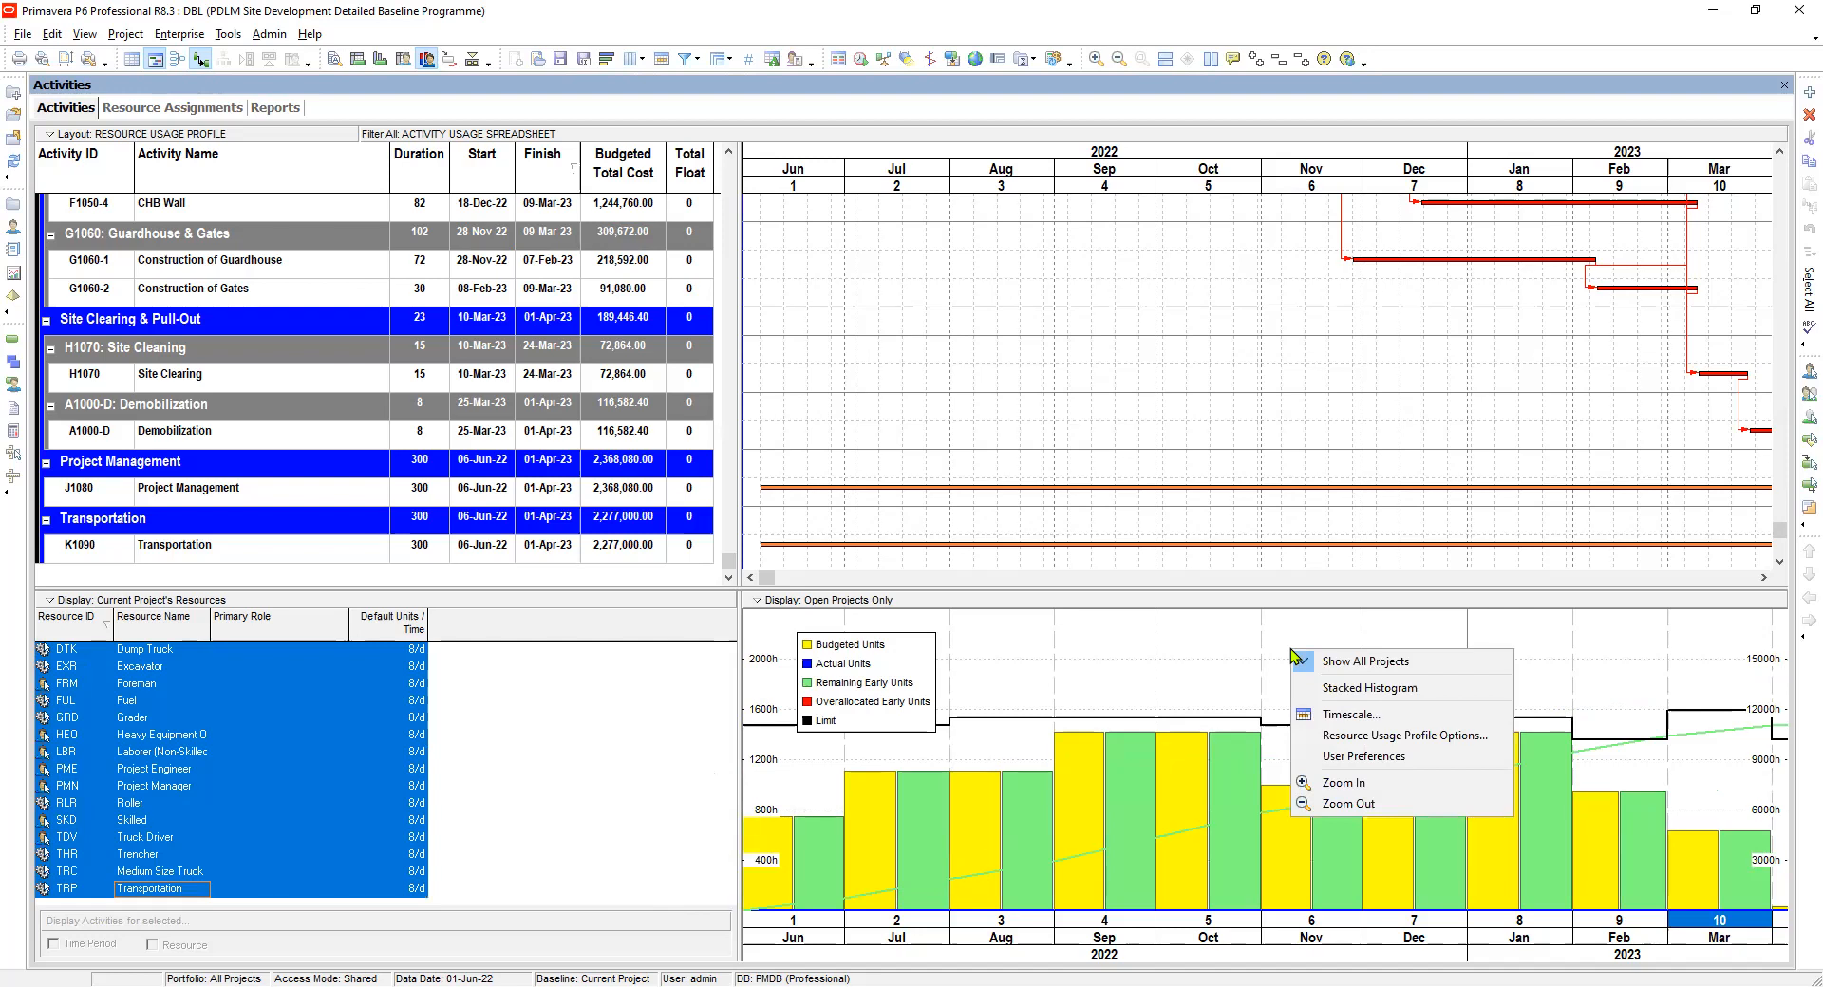
{"action": "right_click", "coordinate": [1217, 660]}
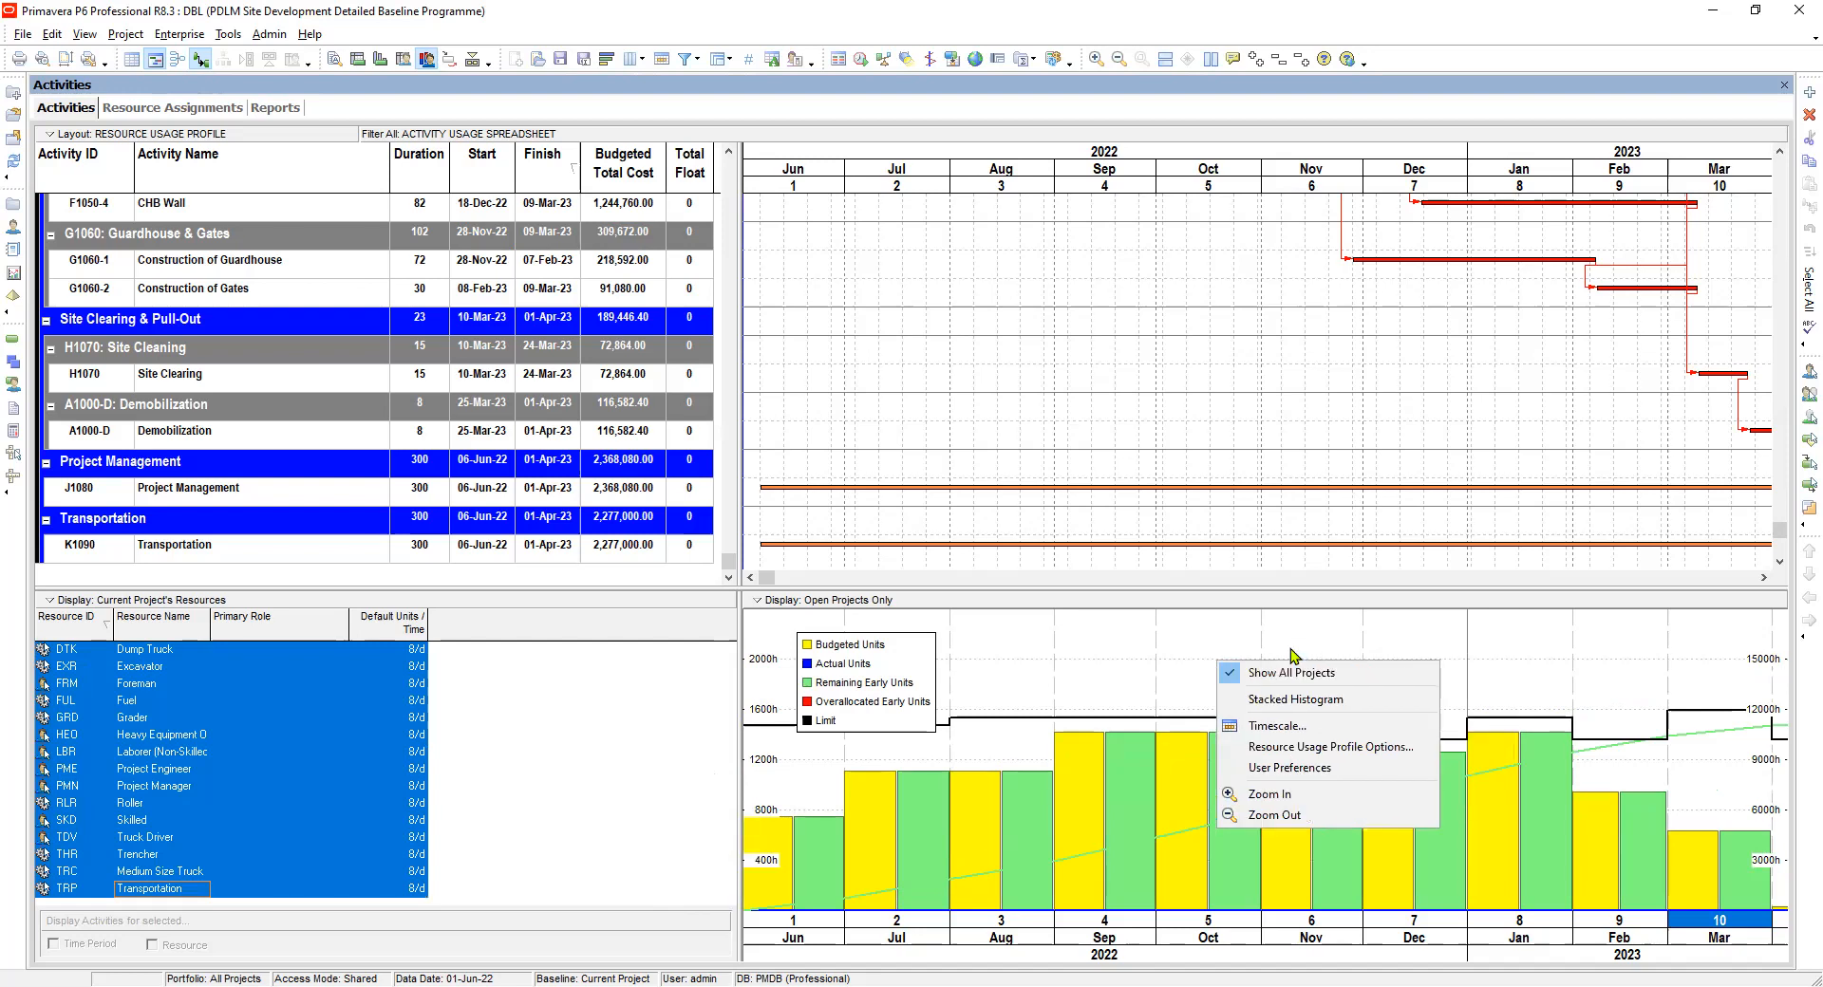
{"action": "right_click", "coordinate": [1296, 637]}
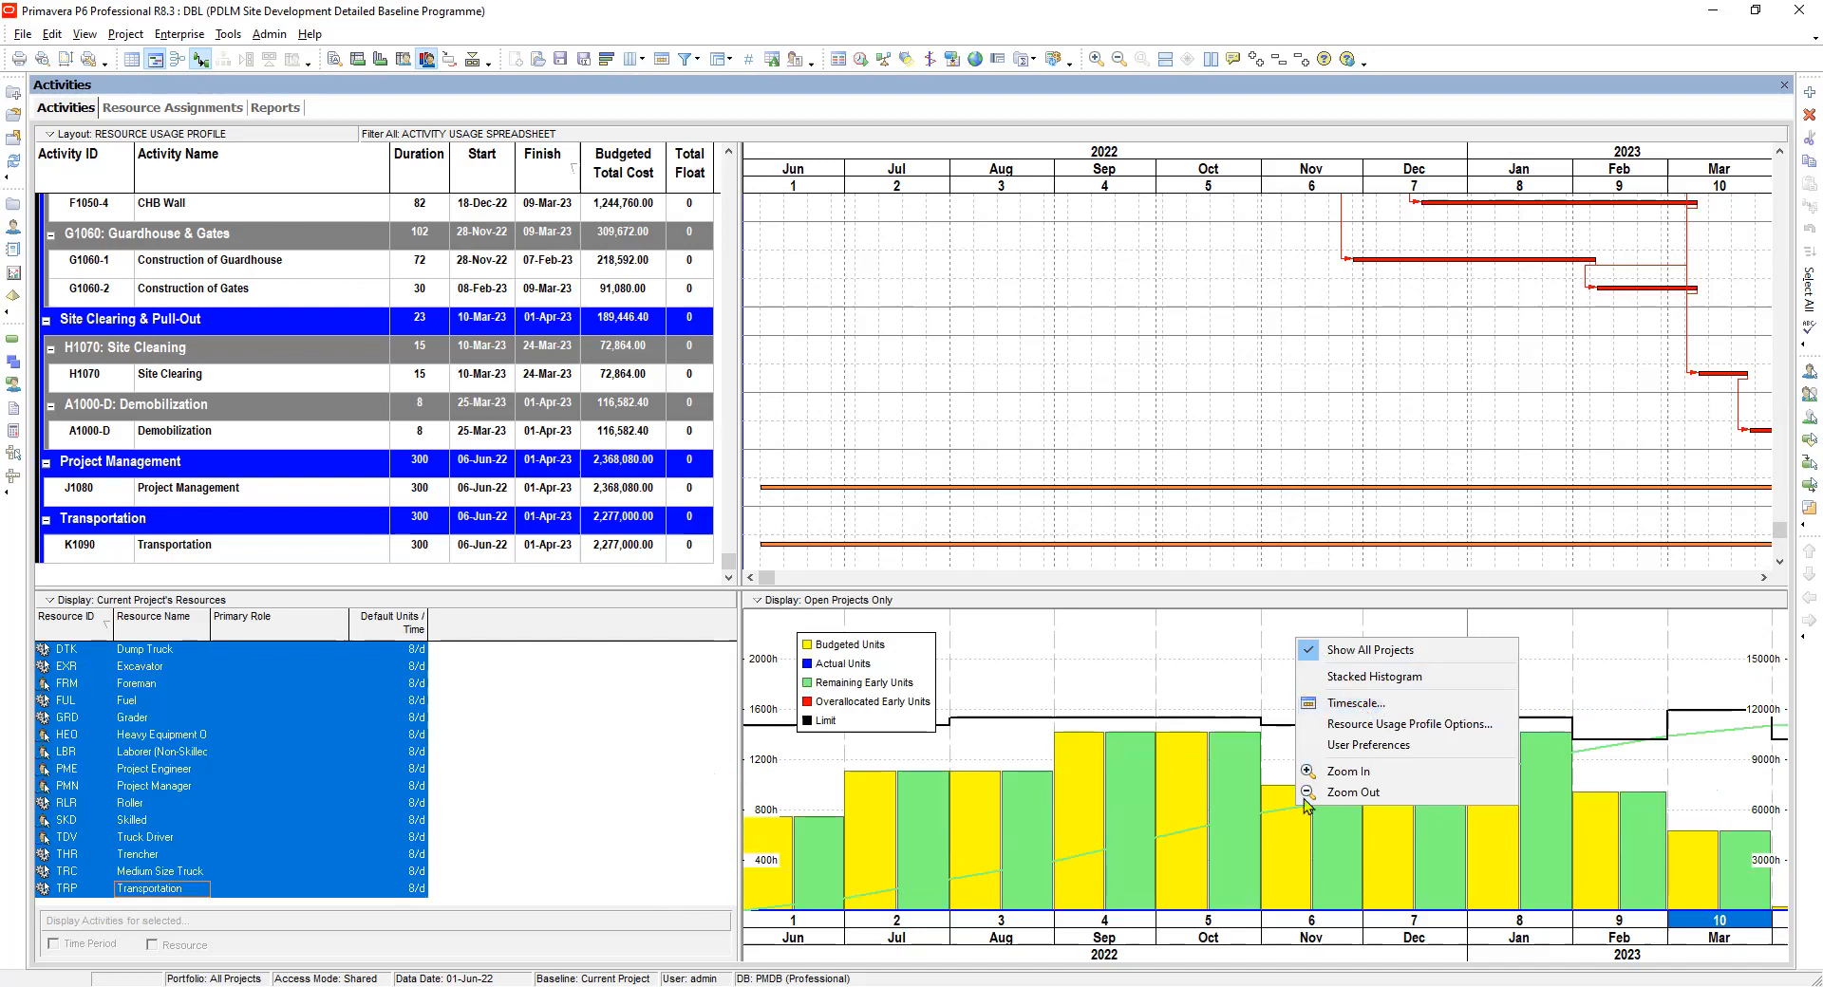
{"action": "left_click", "coordinate": [1403, 729]}
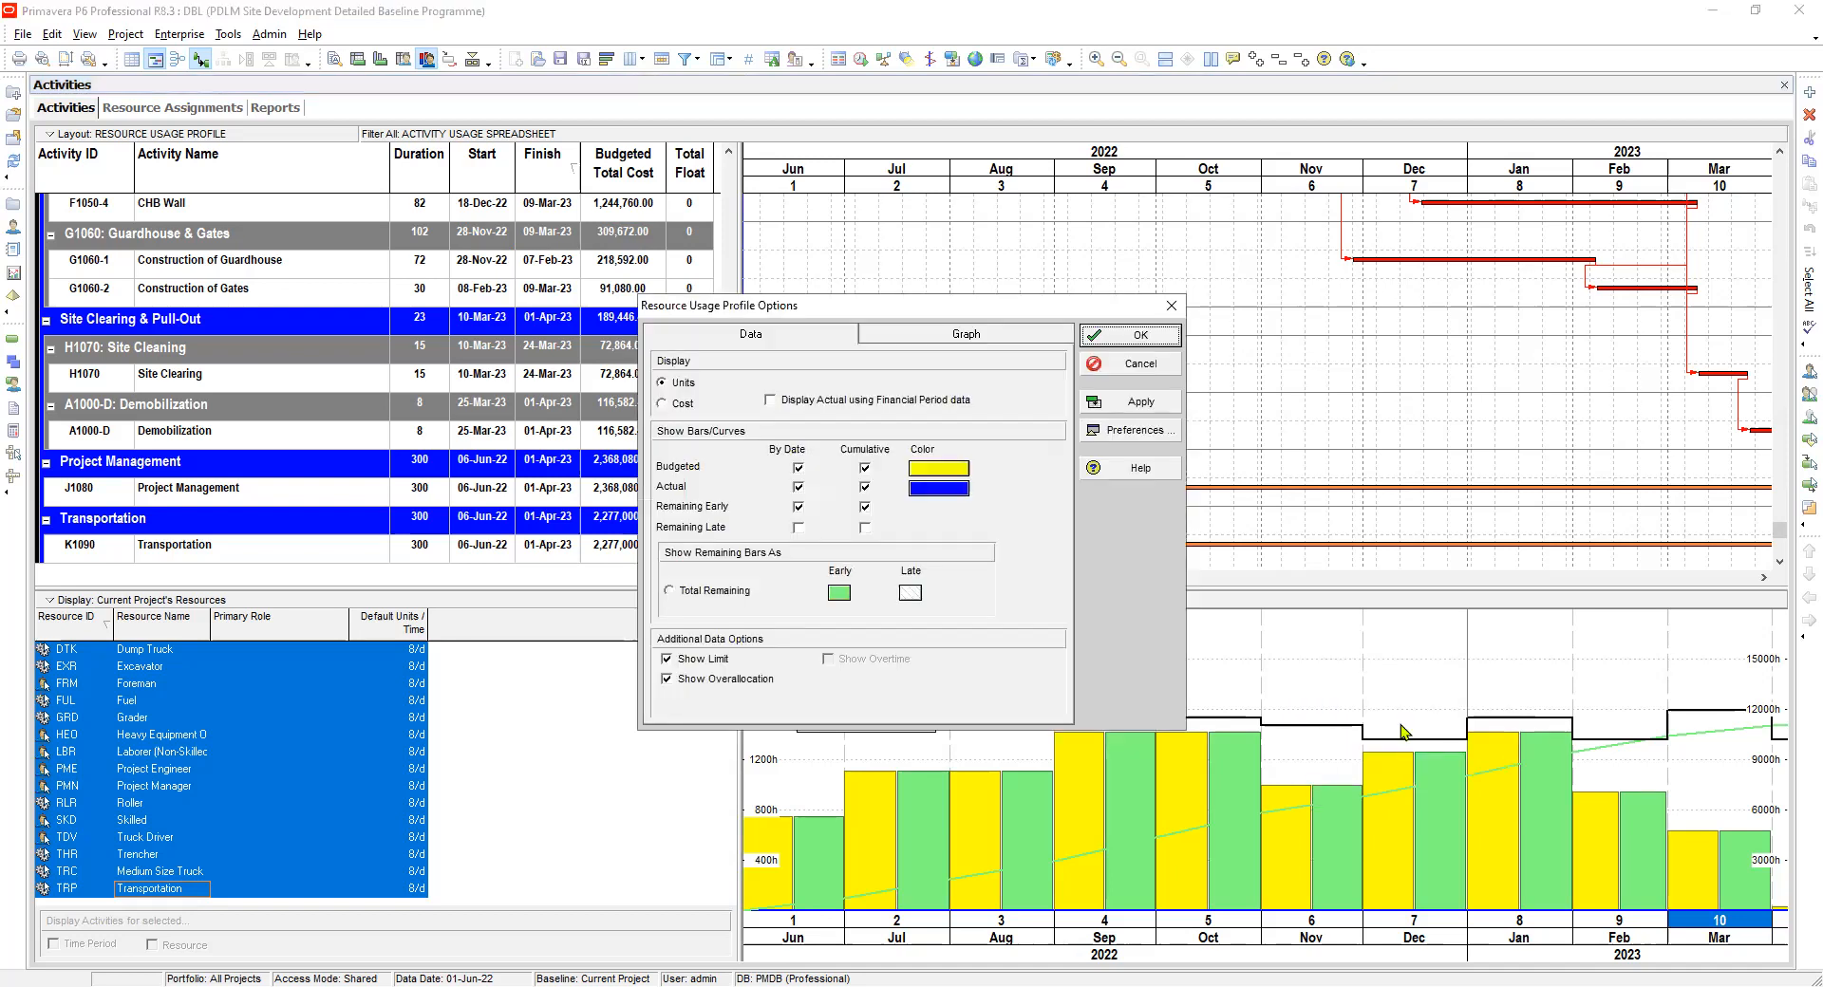
Switch the profile display to Cost and show only the Budgeted By Date and Cumulative data.
{"action": "left_click", "coordinate": [749, 335]}
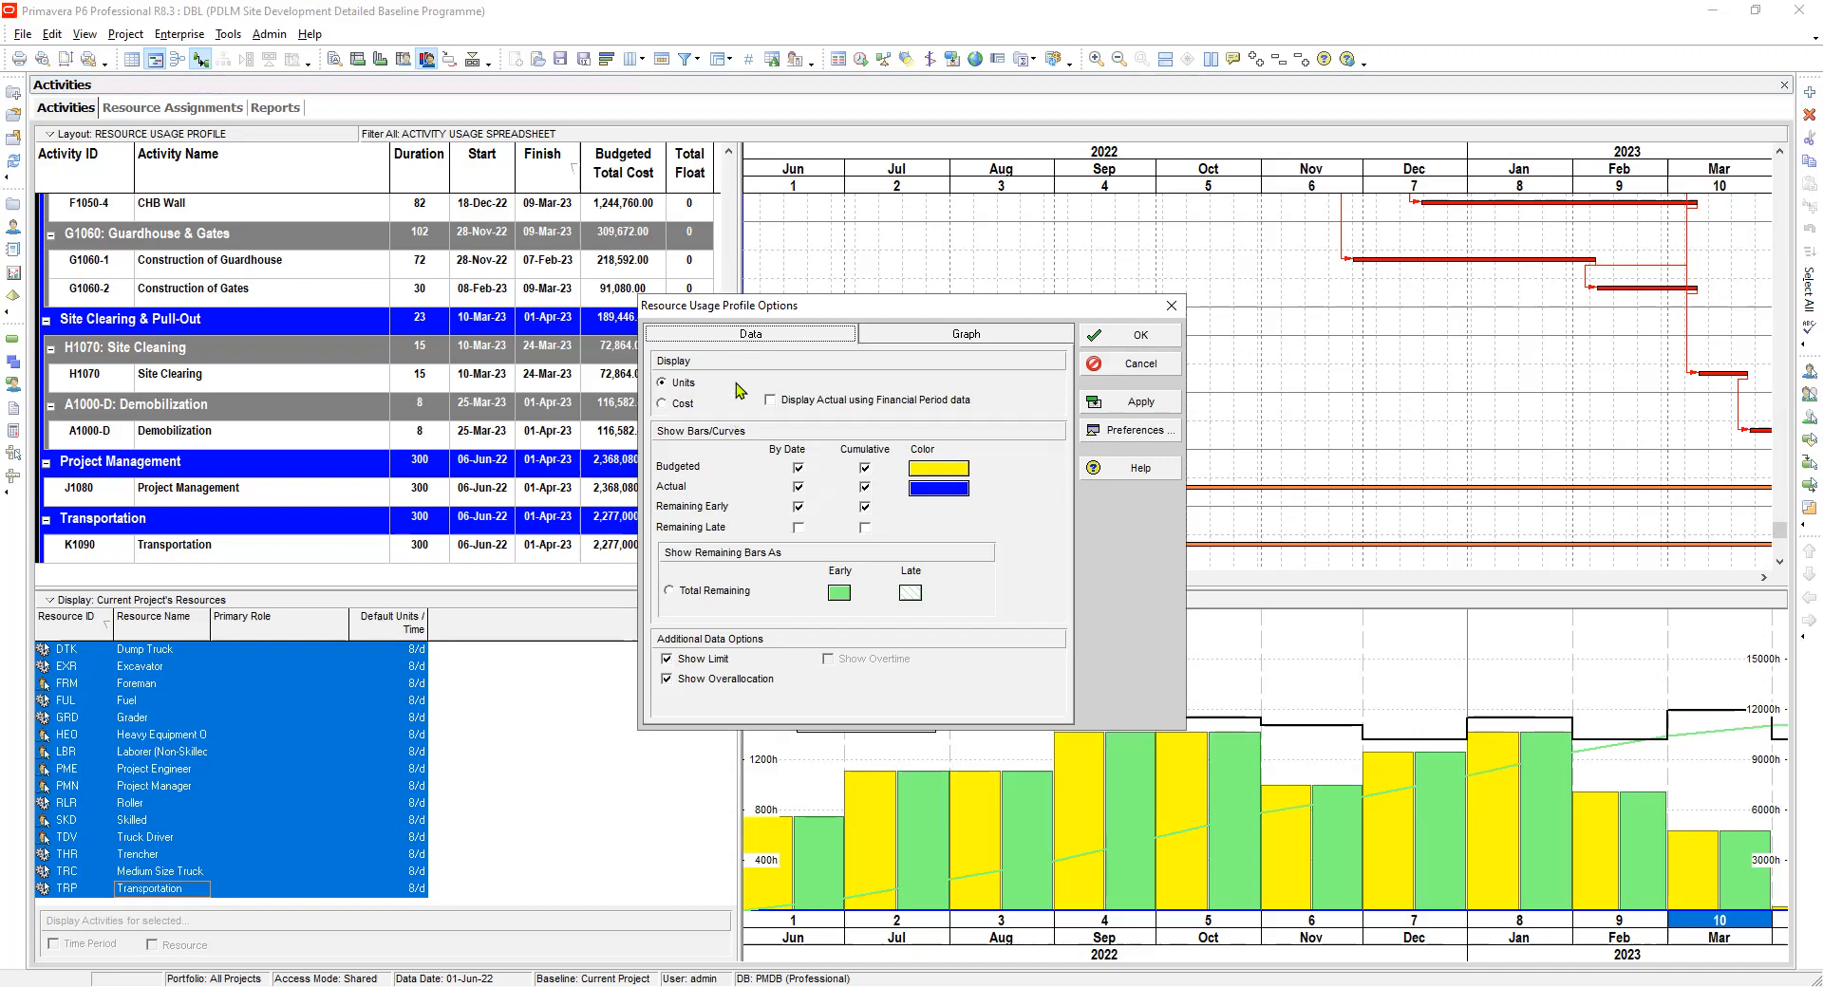
{"action": "left_click", "coordinate": [661, 404]}
{"action": "left_click", "coordinate": [662, 384]}
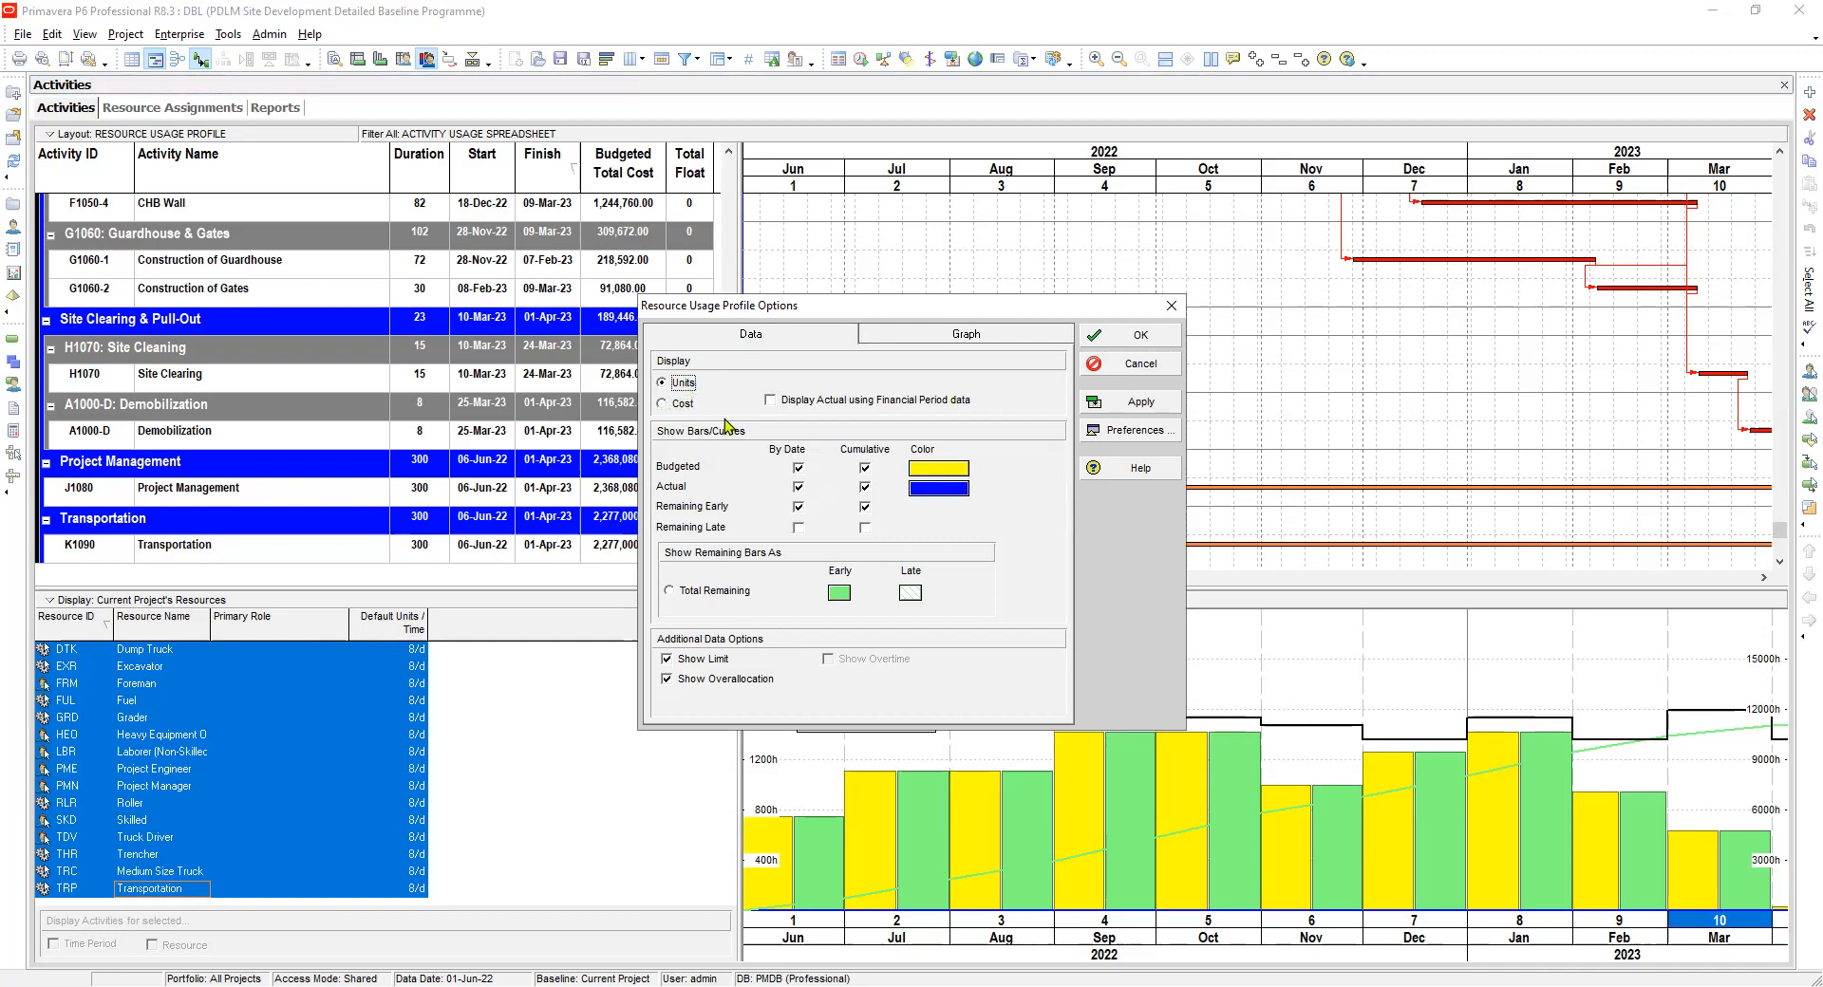
{"action": "left_click", "coordinate": [663, 404]}
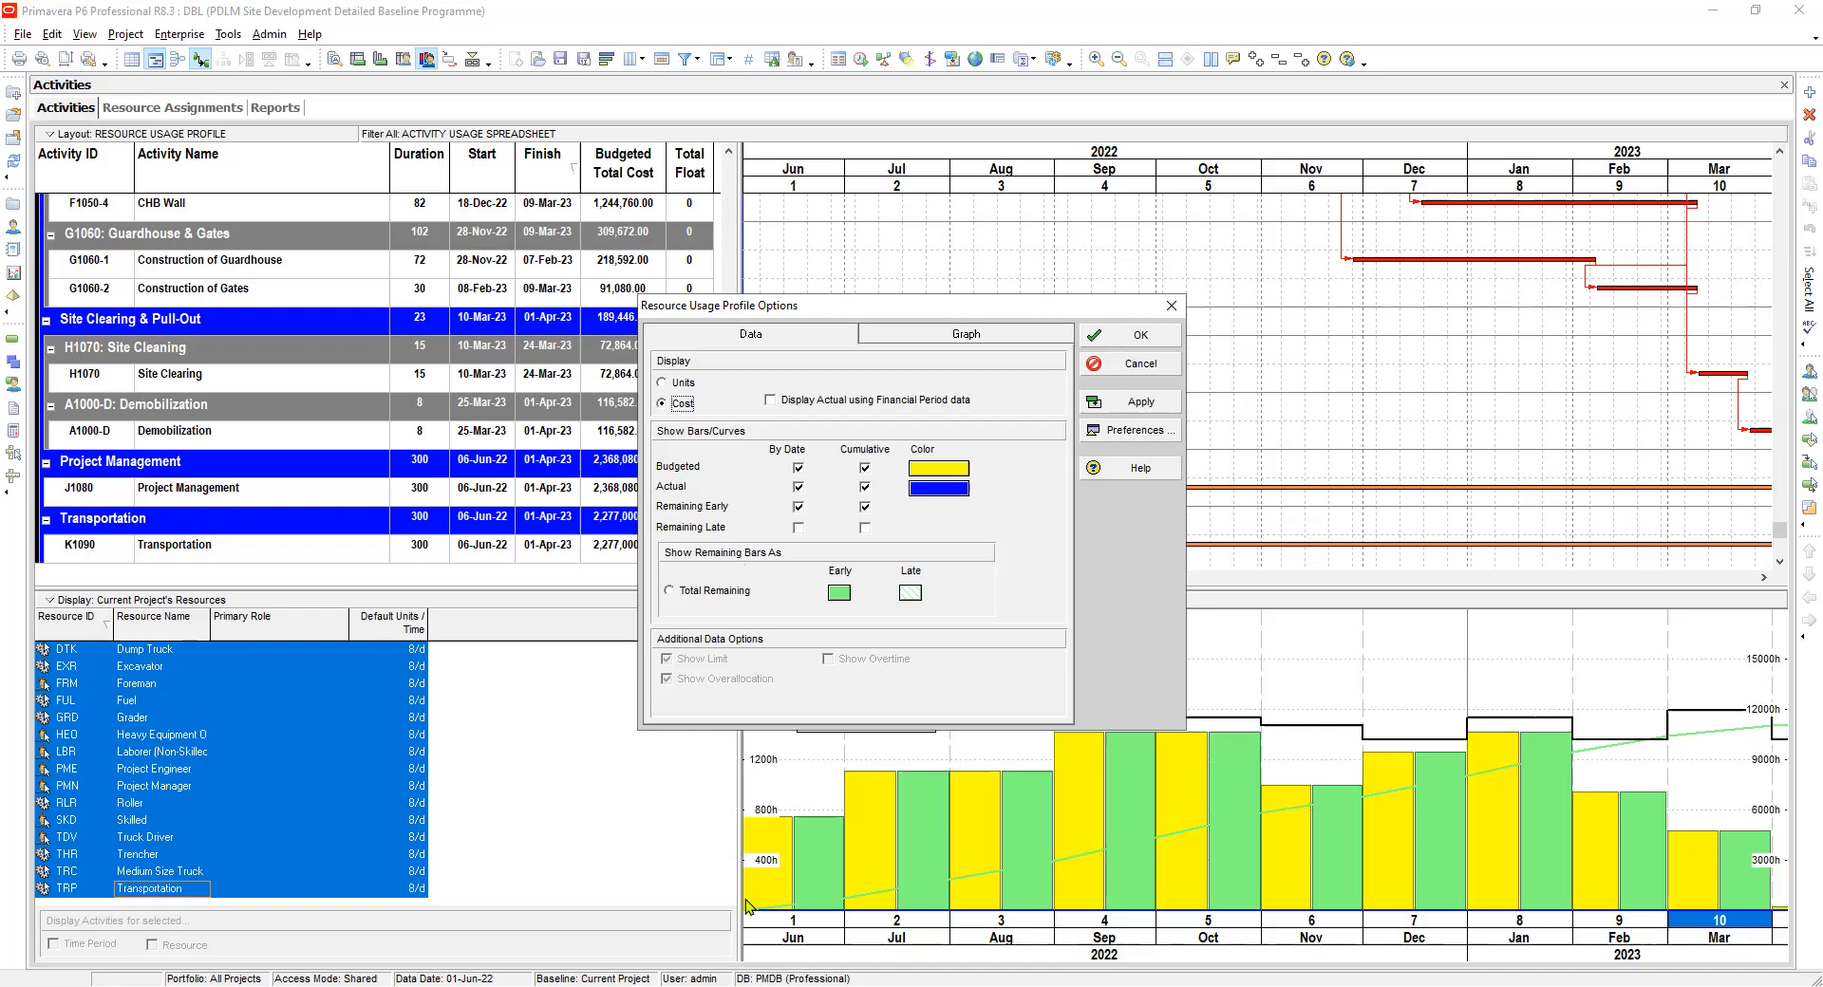
{"action": "left_click", "coordinate": [738, 495]}
{"action": "key", "text": "space"}
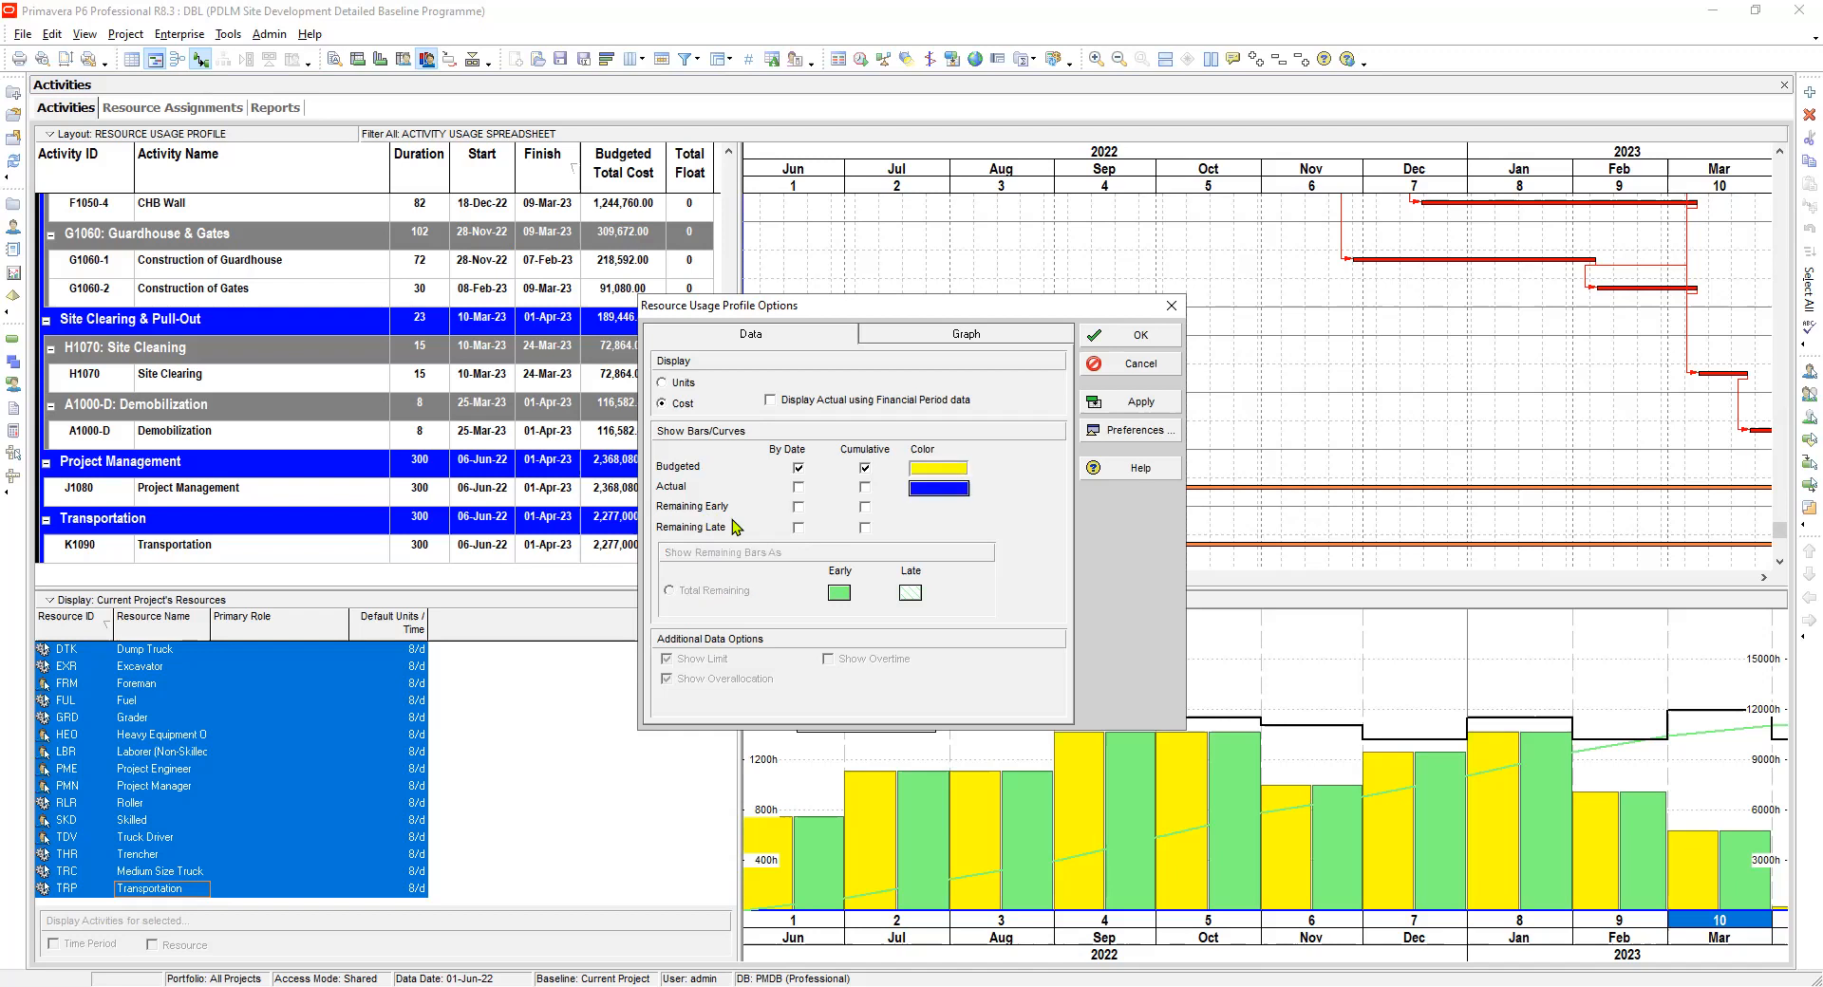
Change the Budgeted bar color to the bright sea green from the basic colors.
{"action": "left_click", "coordinate": [938, 467]}
{"action": "left_click", "coordinate": [897, 295]}
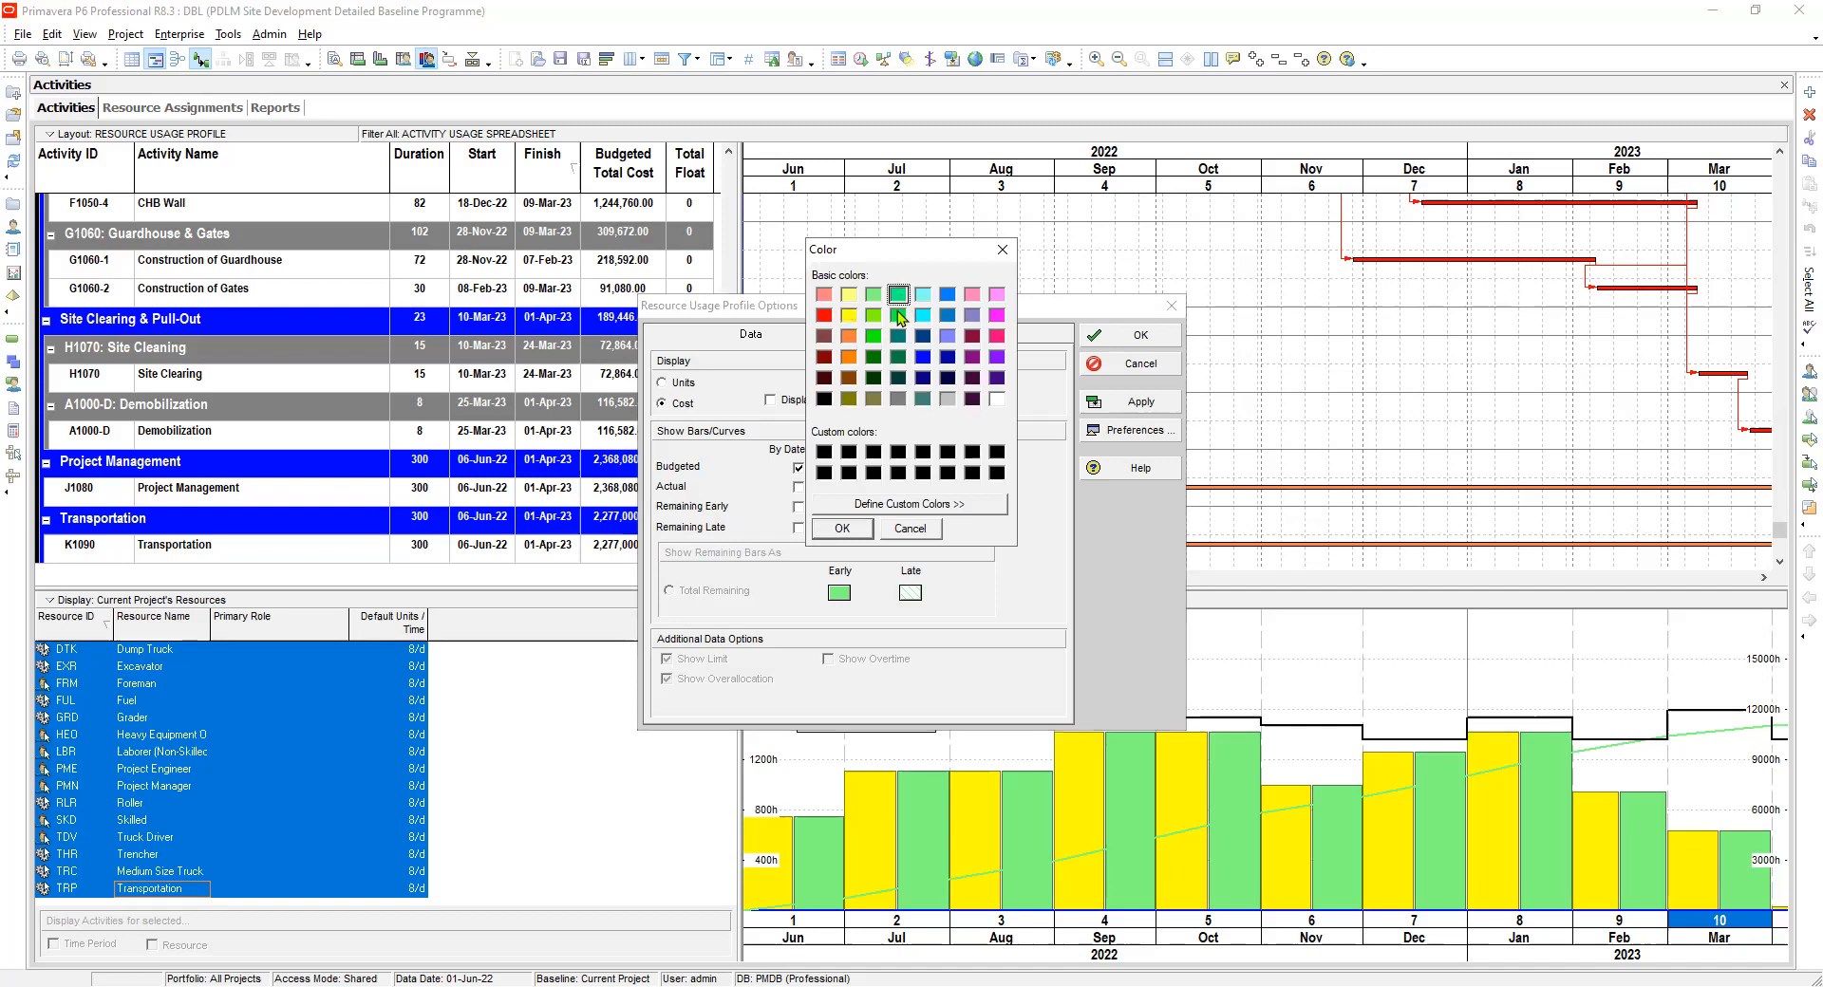
{"action": "key", "text": "Return"}
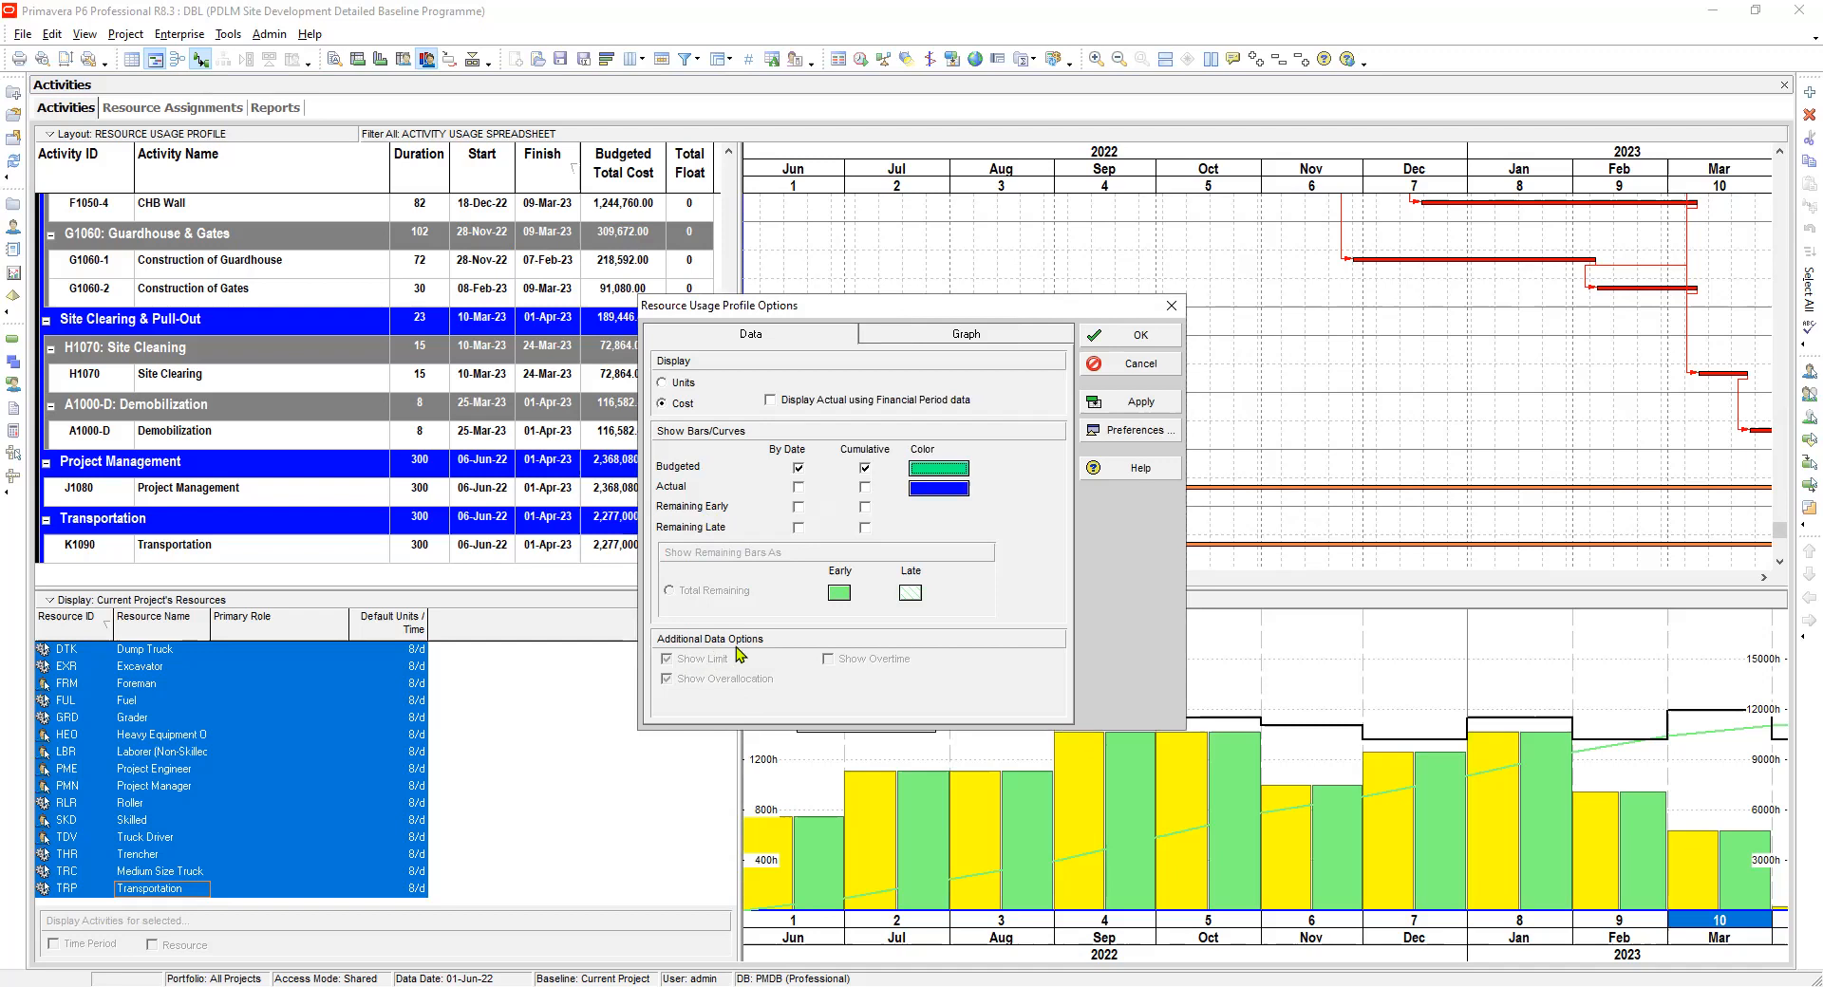
Try a light cyan background color for the usage profile graph and apply it.
{"action": "left_click", "coordinate": [740, 408]}
{"action": "key", "text": "ctrl+Tab"}
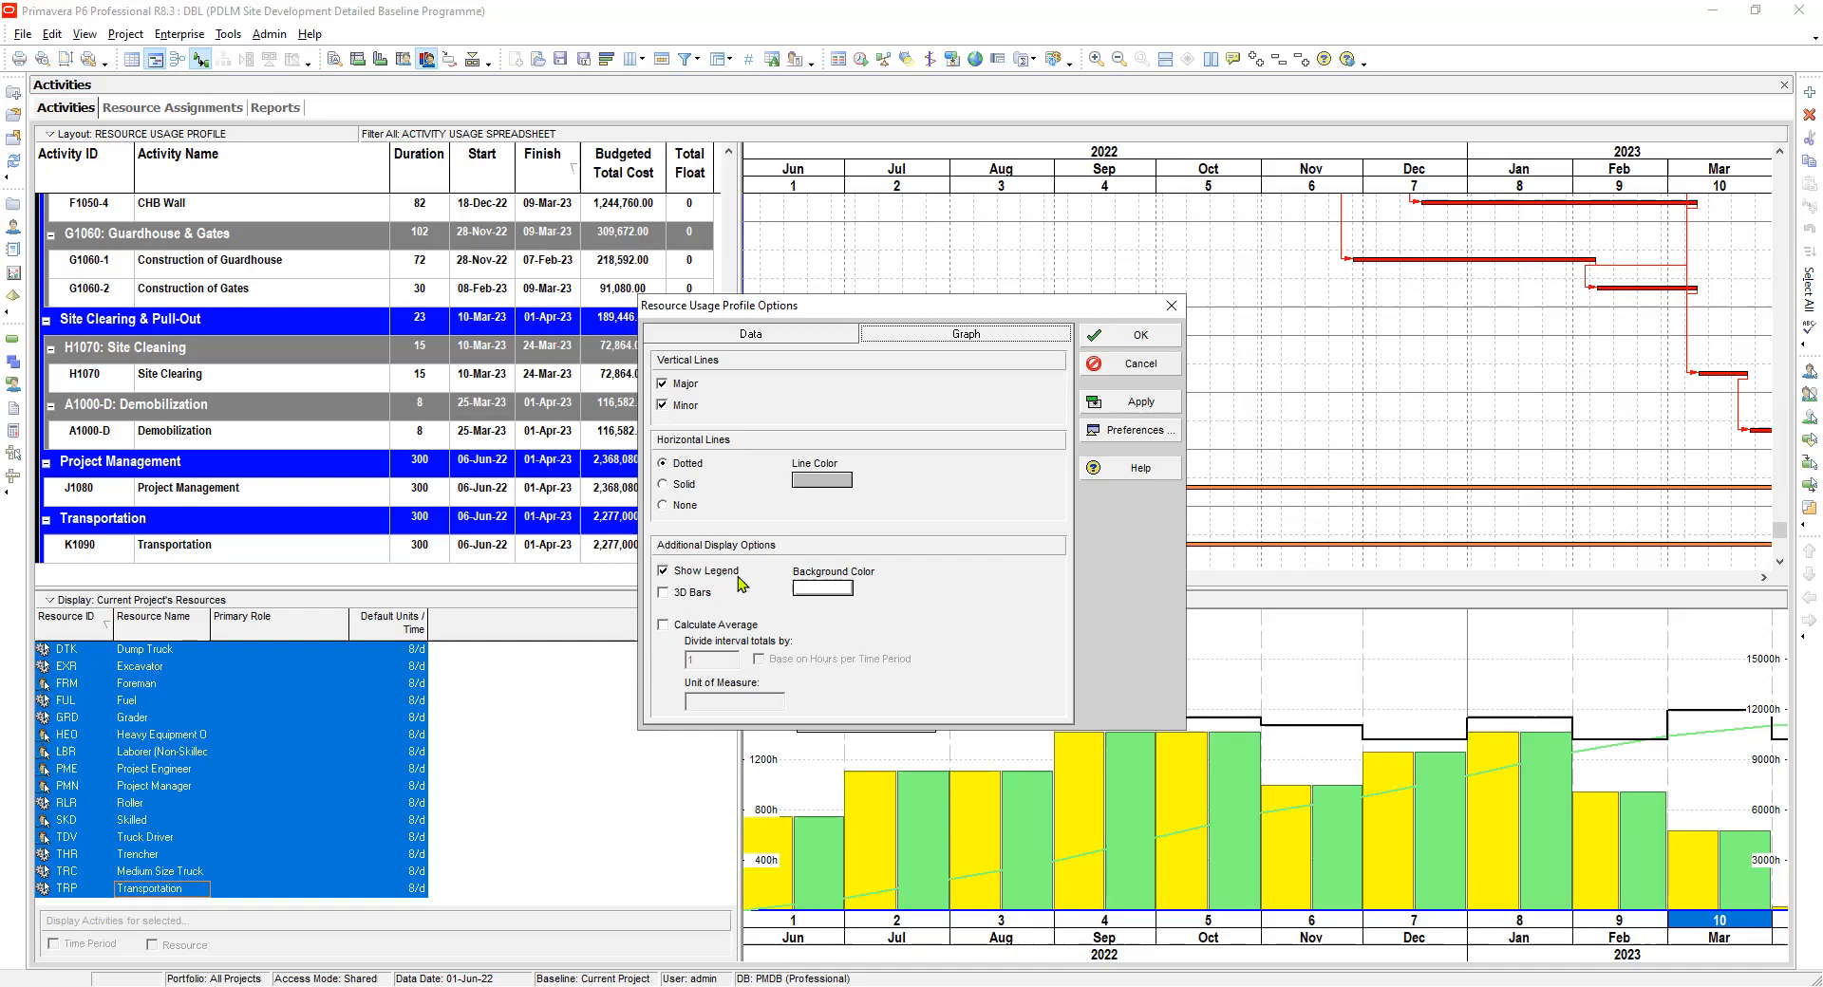
{"action": "left_click", "coordinate": [822, 587]}
{"action": "left_click", "coordinate": [924, 296]}
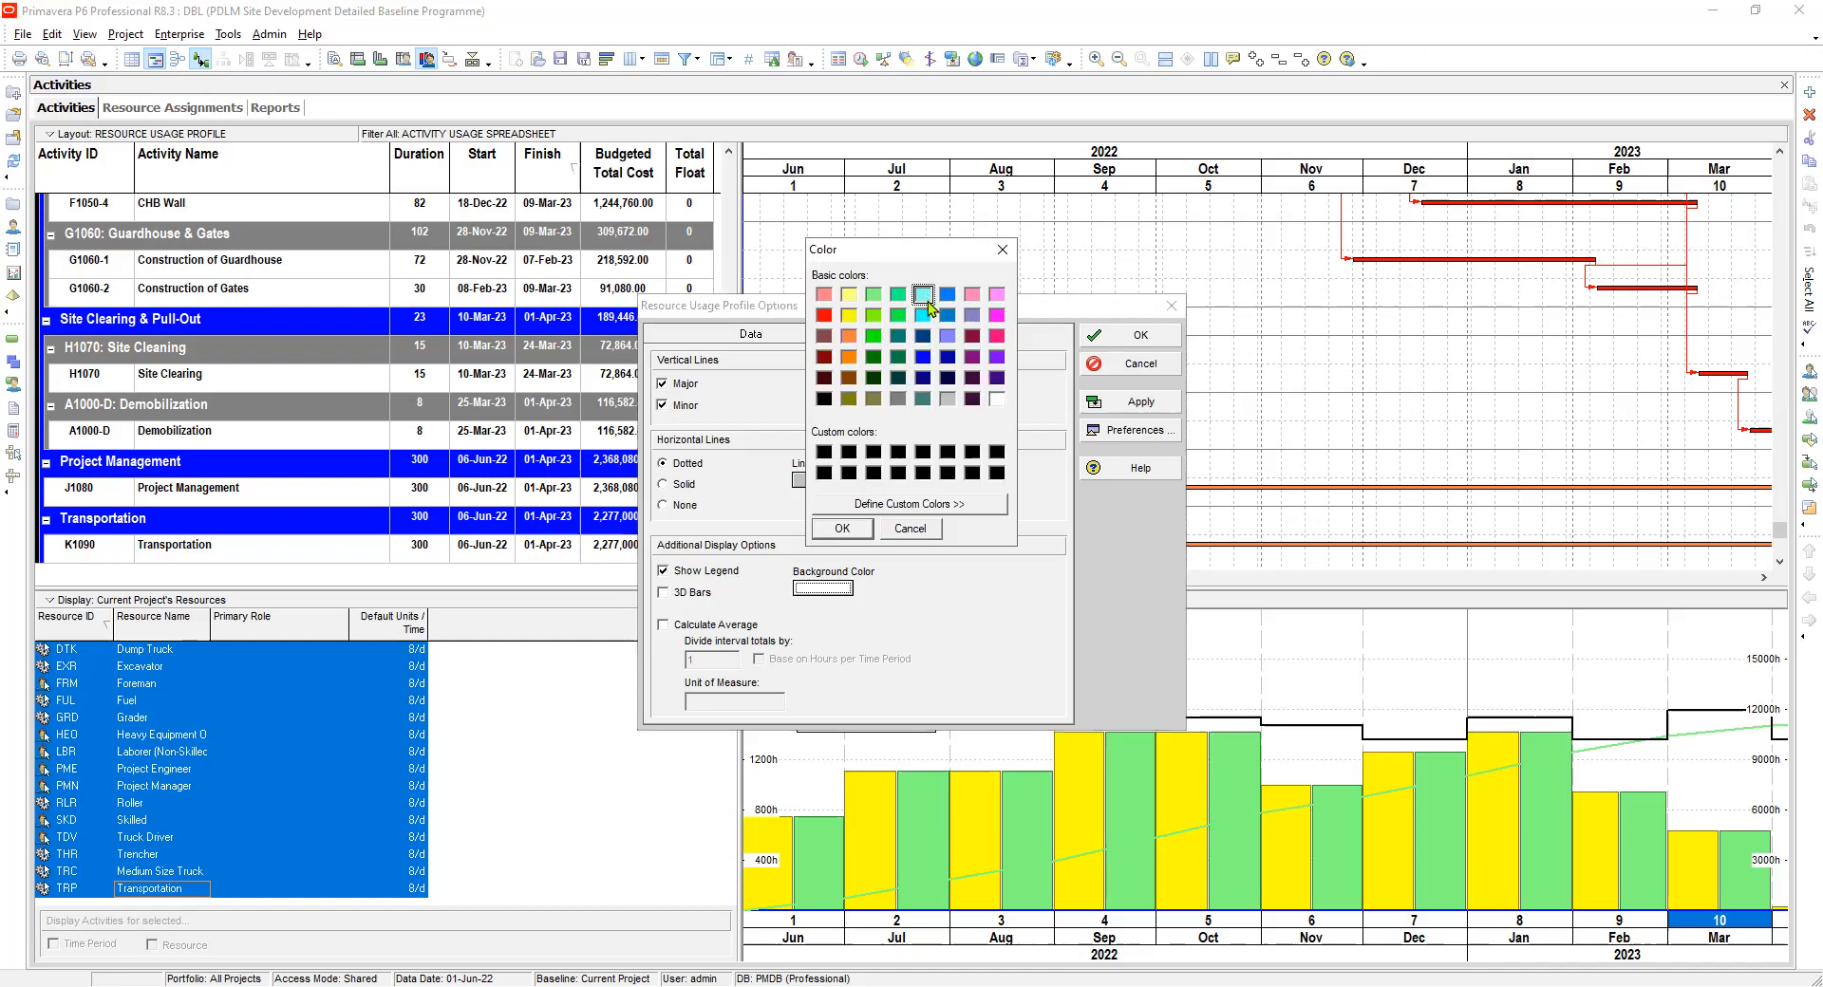
{"action": "key", "text": "Return"}
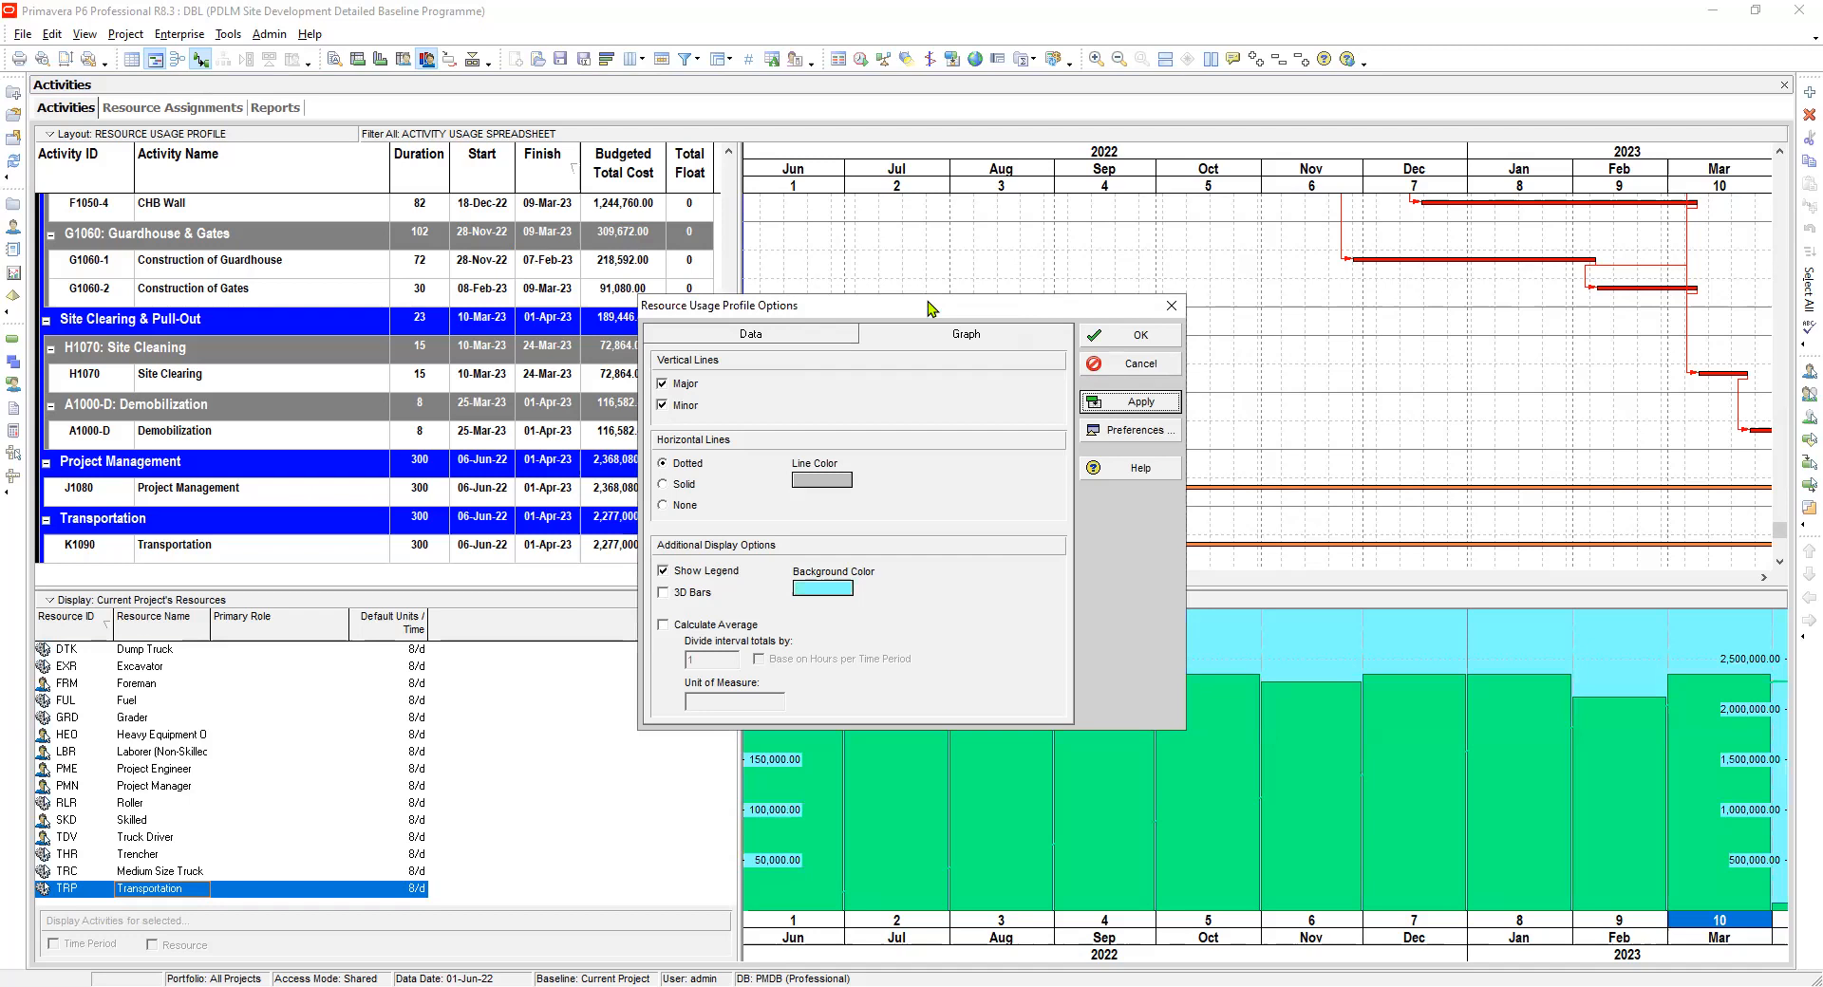
Set the graph background color back to white, apply it and accept the profile options.
{"action": "left_click", "coordinate": [822, 589]}
{"action": "left_click", "coordinate": [997, 400]}
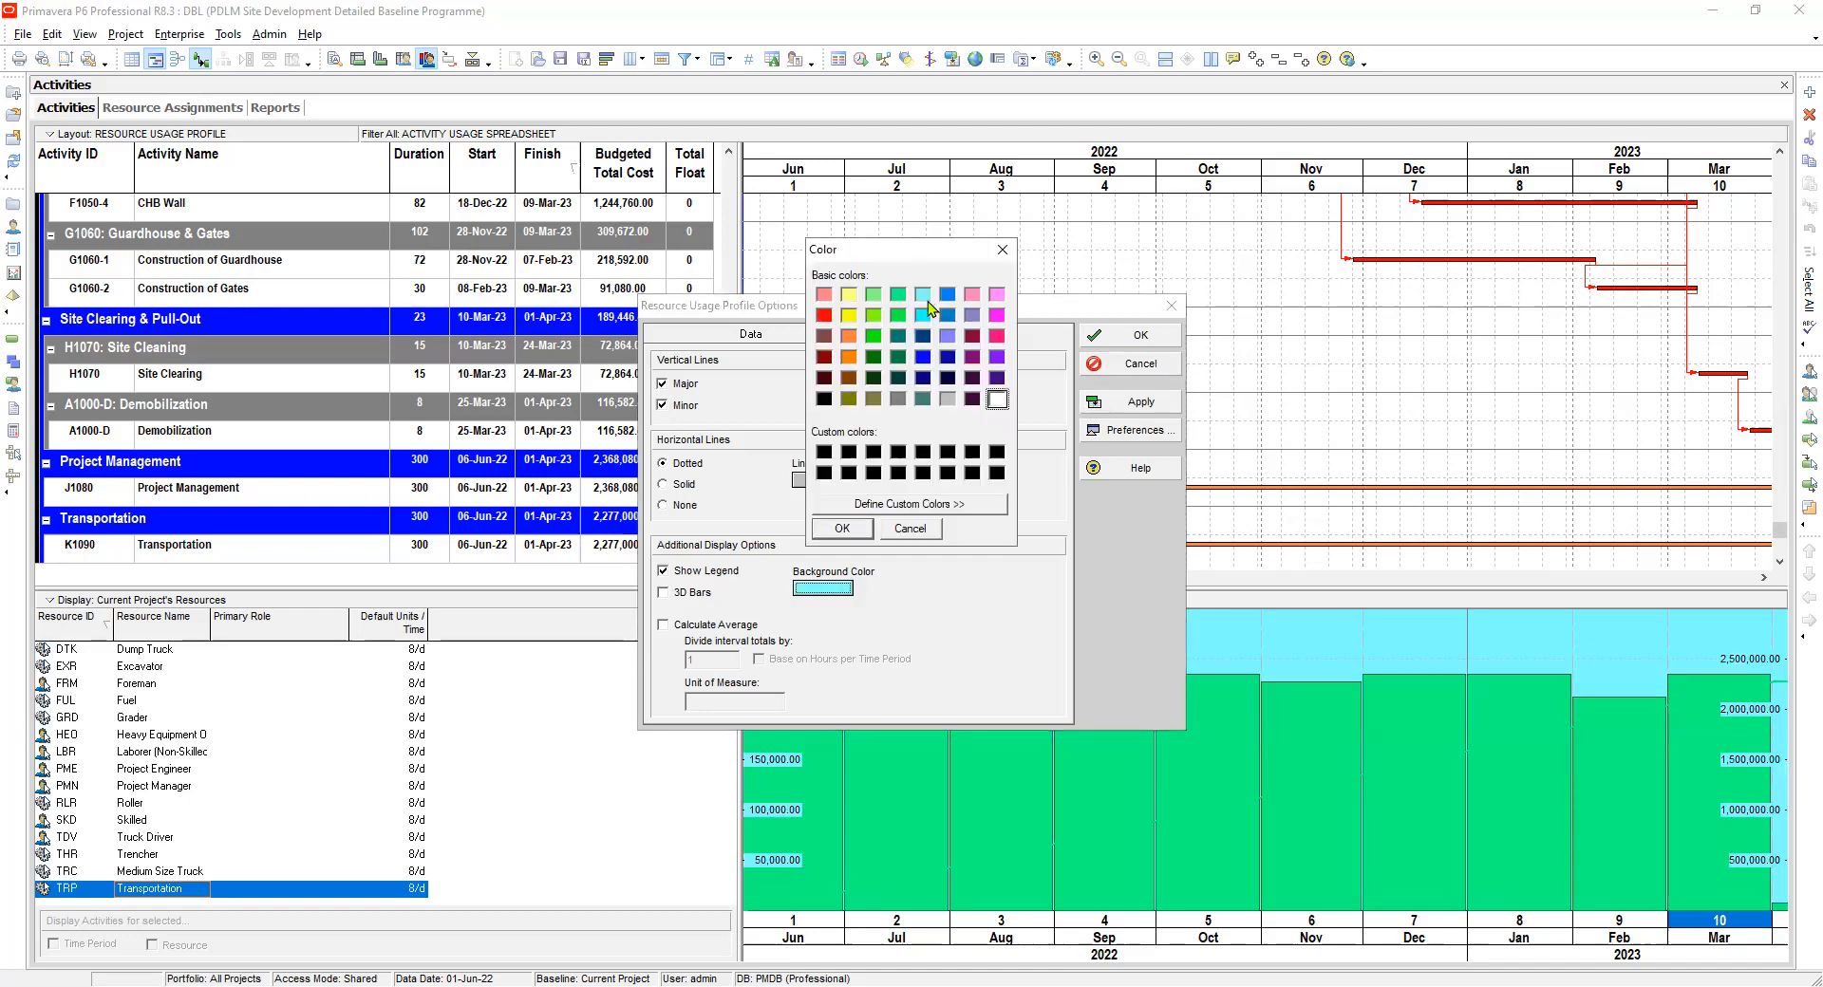
{"action": "left_click", "coordinate": [842, 529]}
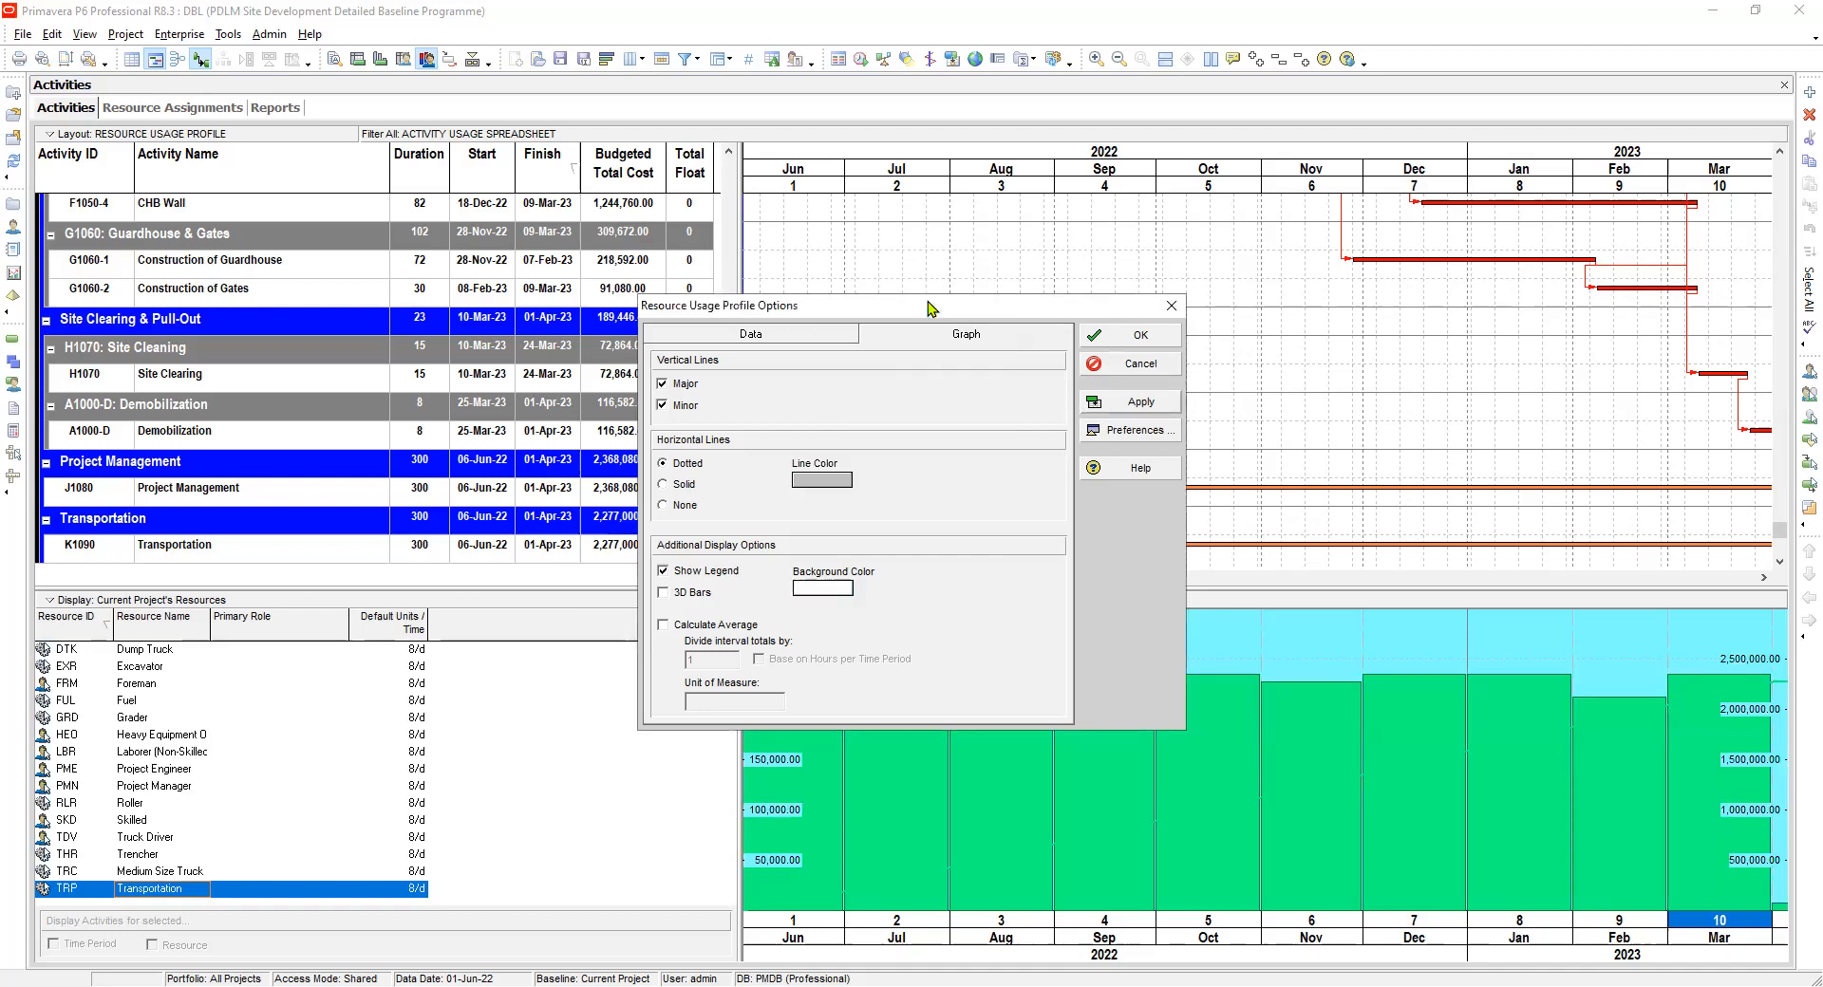
{"action": "left_click", "coordinate": [1130, 401]}
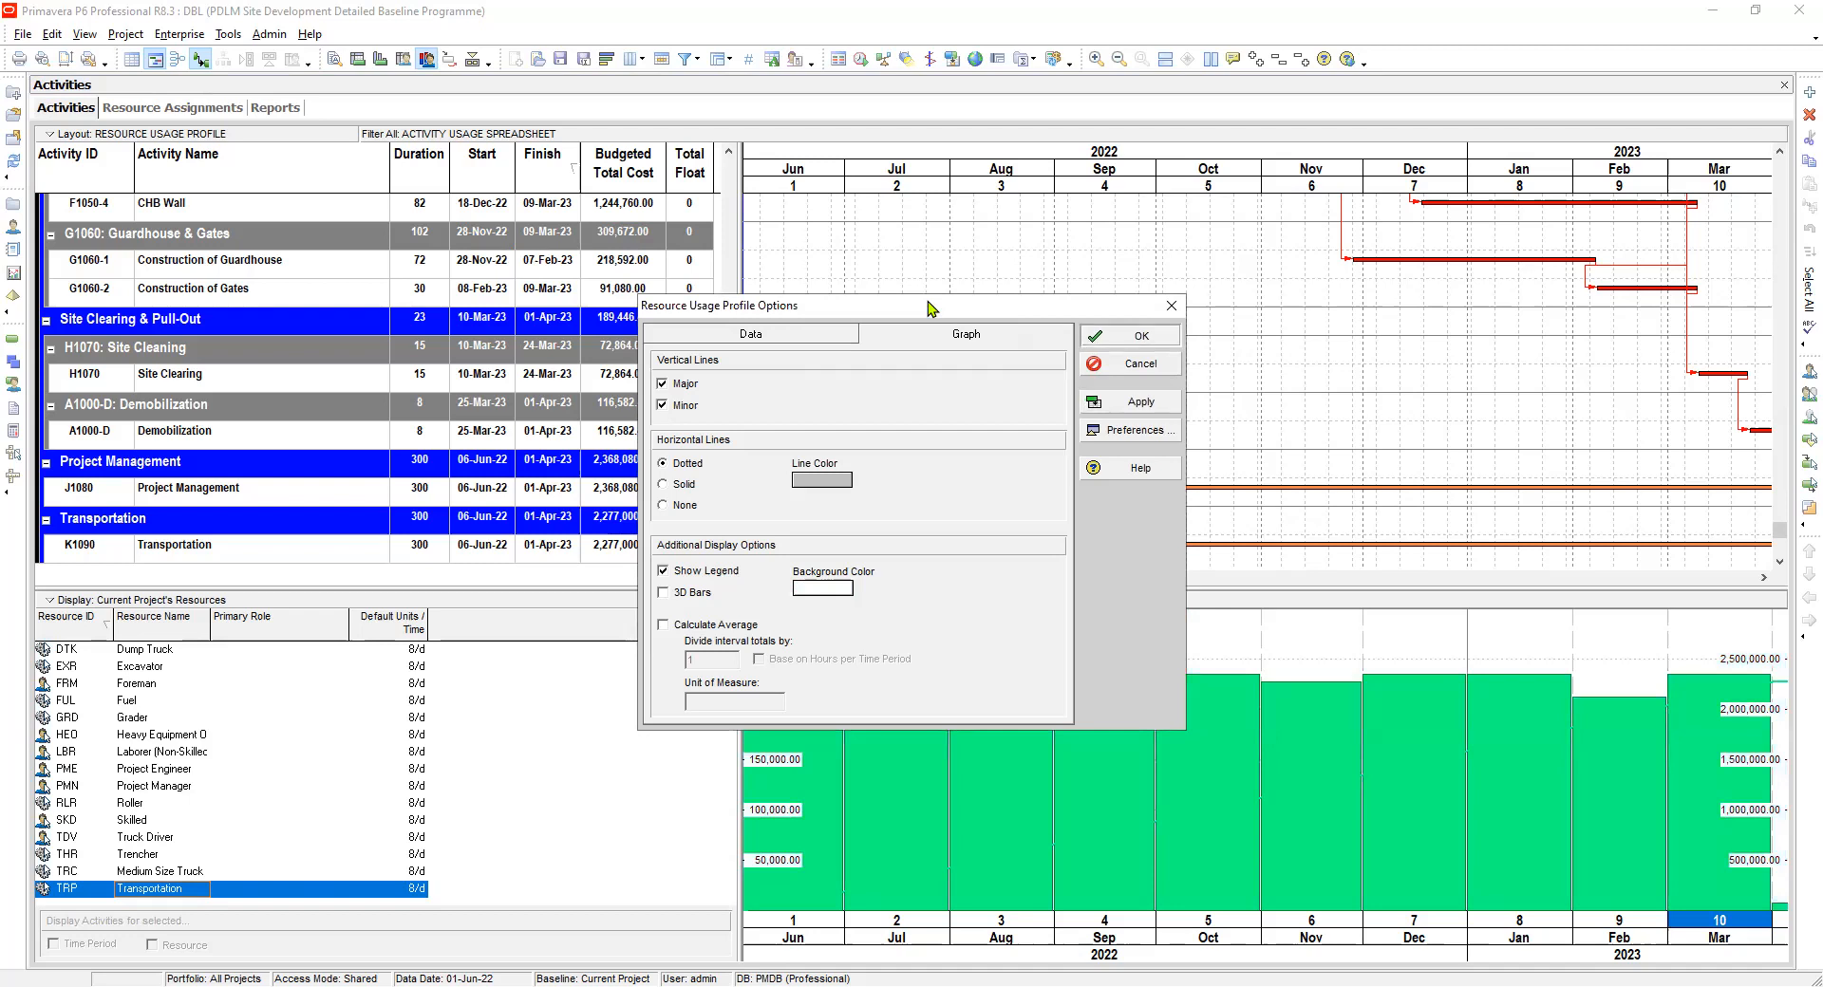
{"action": "left_click", "coordinate": [1140, 334]}
Reselect all resources from Dump Truck through Transportation and open the print preview of their combined cost profile.
{"action": "left_click", "coordinate": [150, 651]}
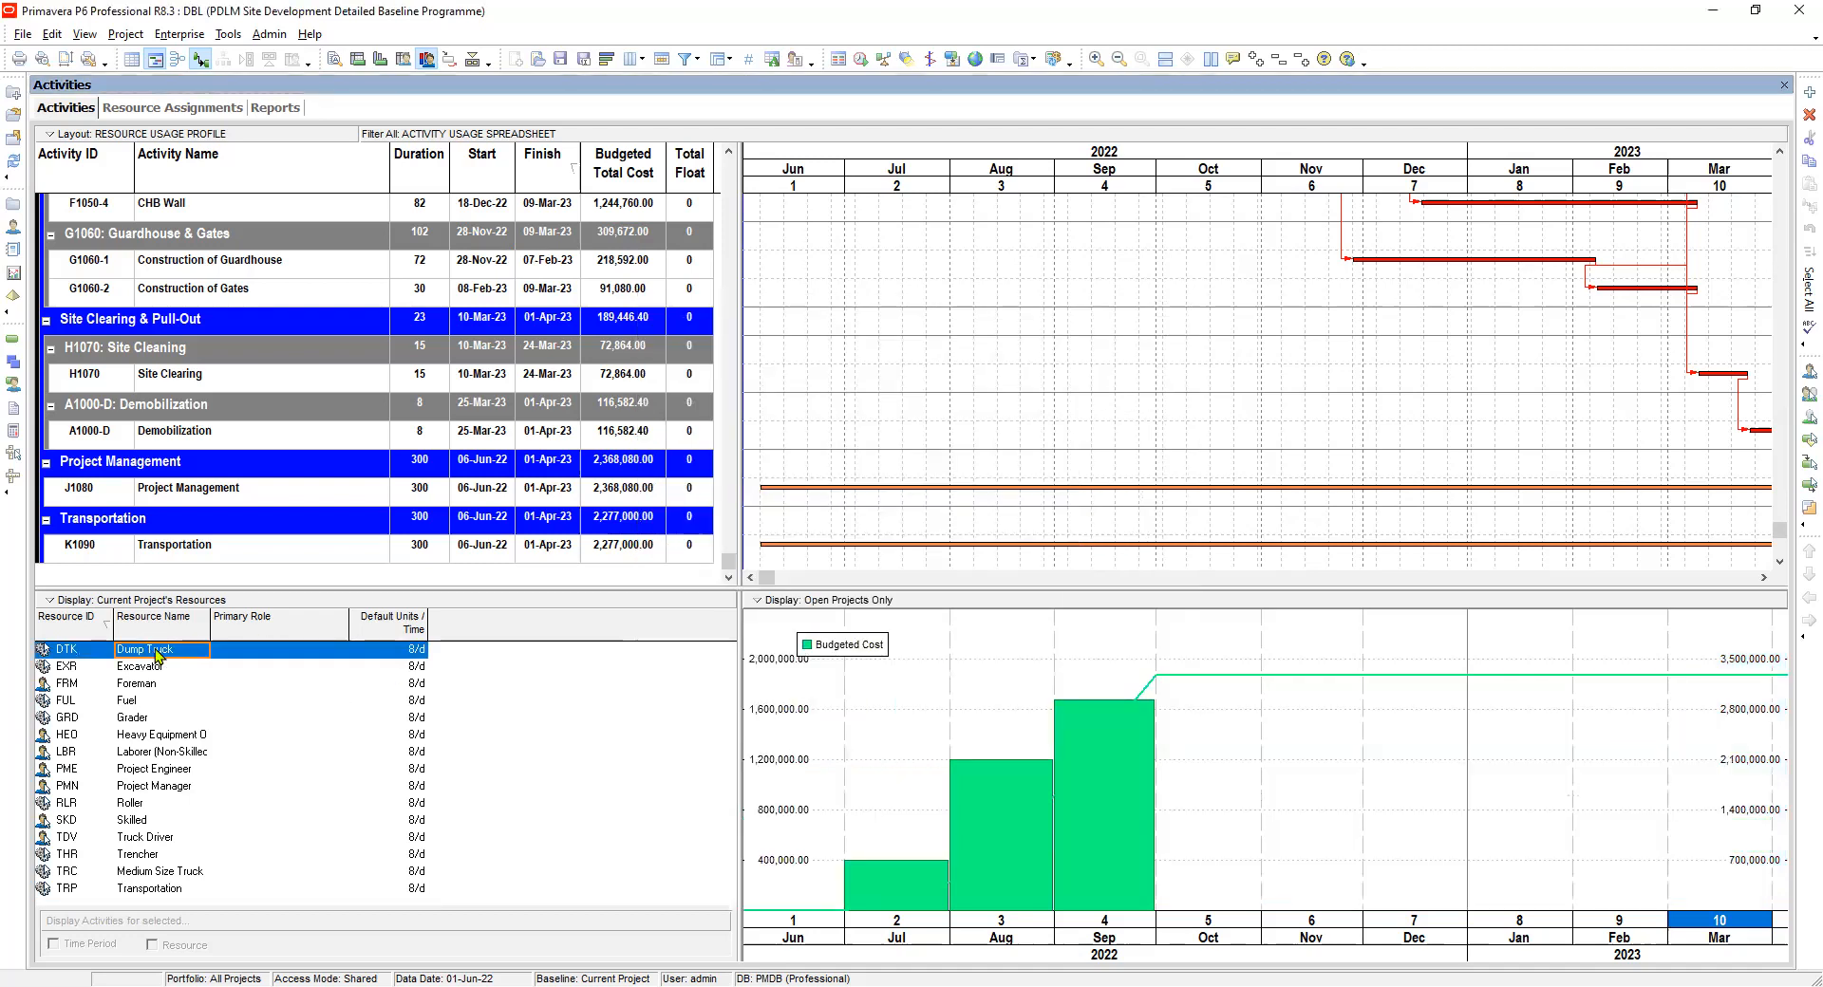
{"action": "left_click", "coordinate": [179, 890], "text": "shift"}
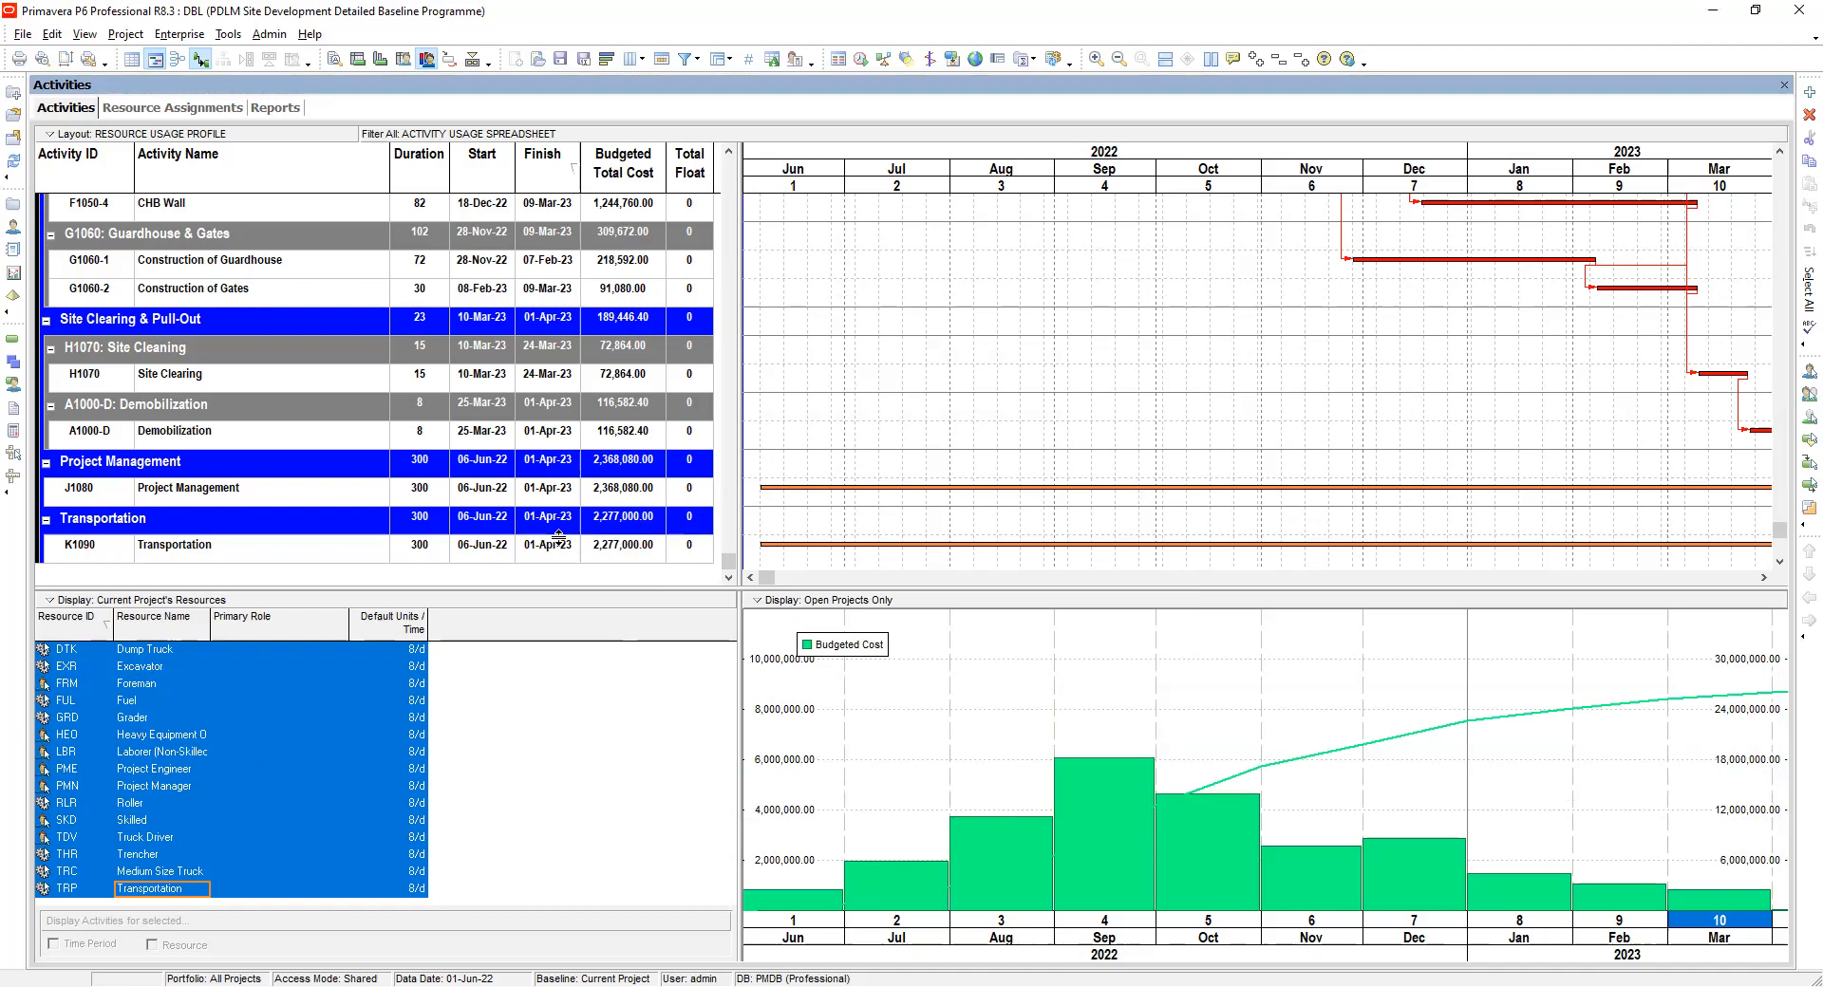
{"action": "left_click", "coordinate": [42, 59]}
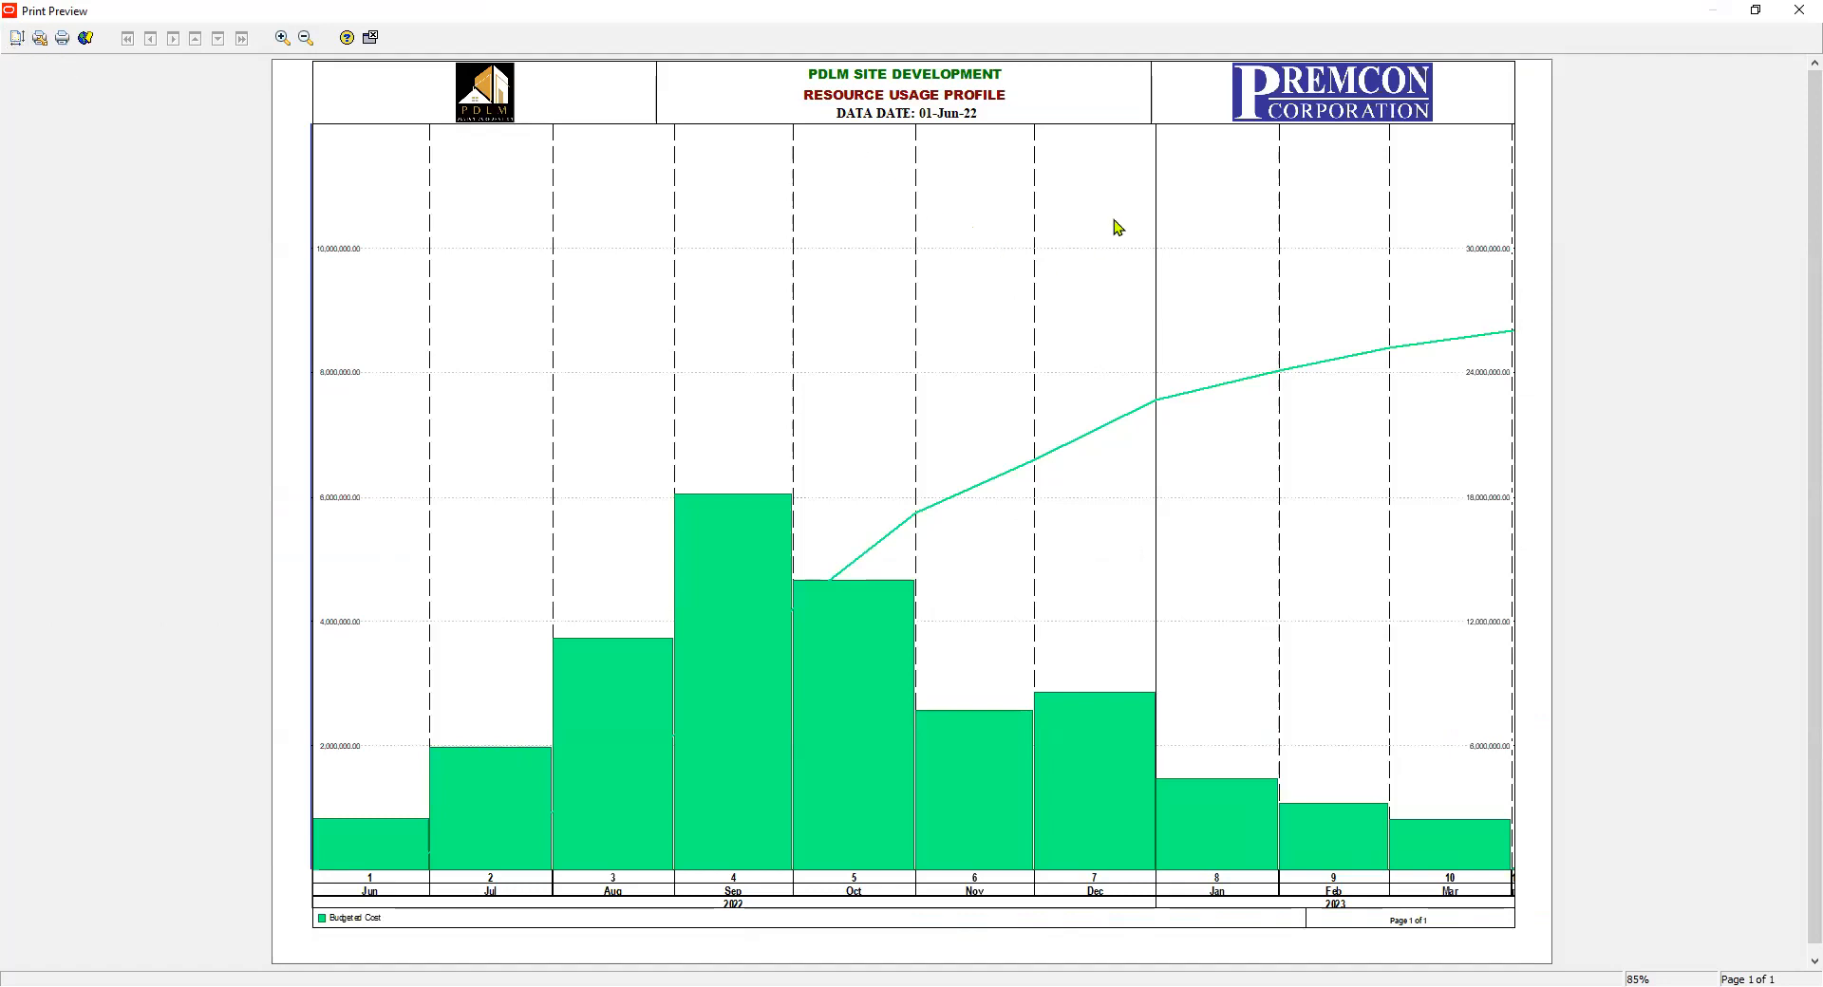
In the page setup's print options, try printing the Gantt Chart instead of the Profile and apply it.
{"action": "left_click", "coordinate": [17, 39]}
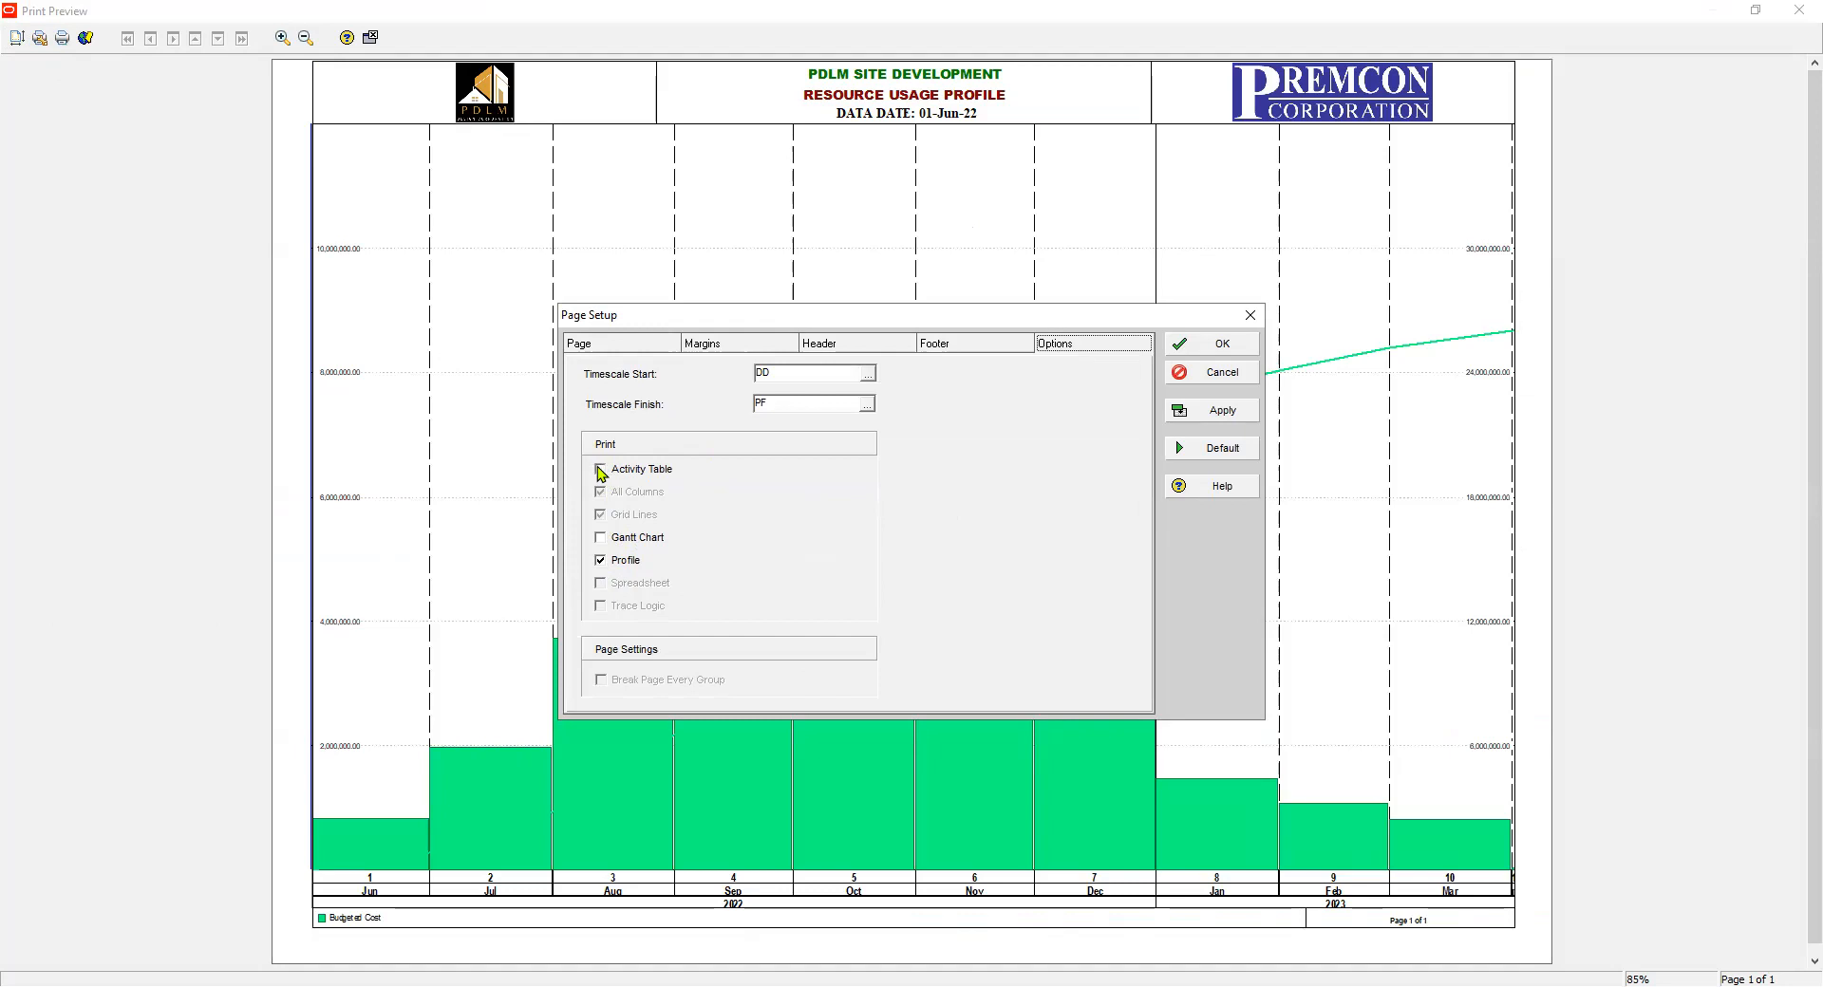
{"action": "left_click", "coordinate": [603, 562]}
{"action": "left_click", "coordinate": [612, 539]}
{"action": "left_click", "coordinate": [1212, 412]}
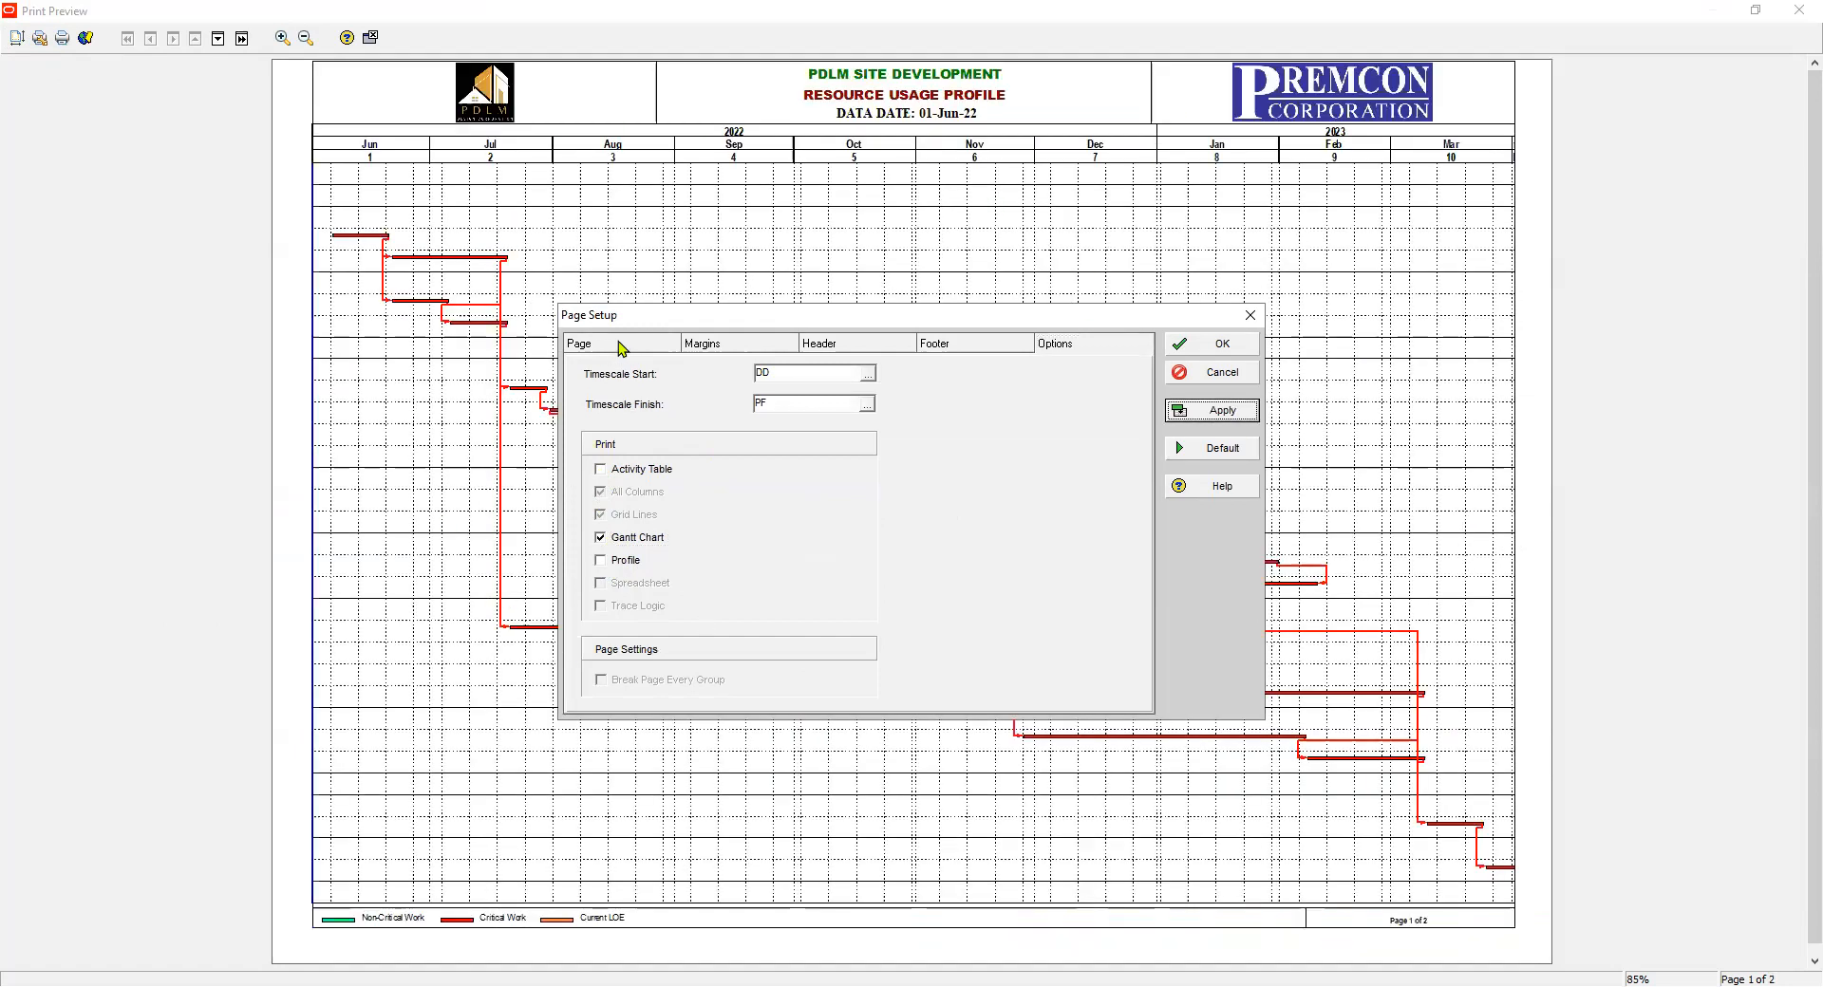
Replace the Gantt Chart with the Activity Table in the print options and apply the change.
{"action": "left_click", "coordinate": [621, 537]}
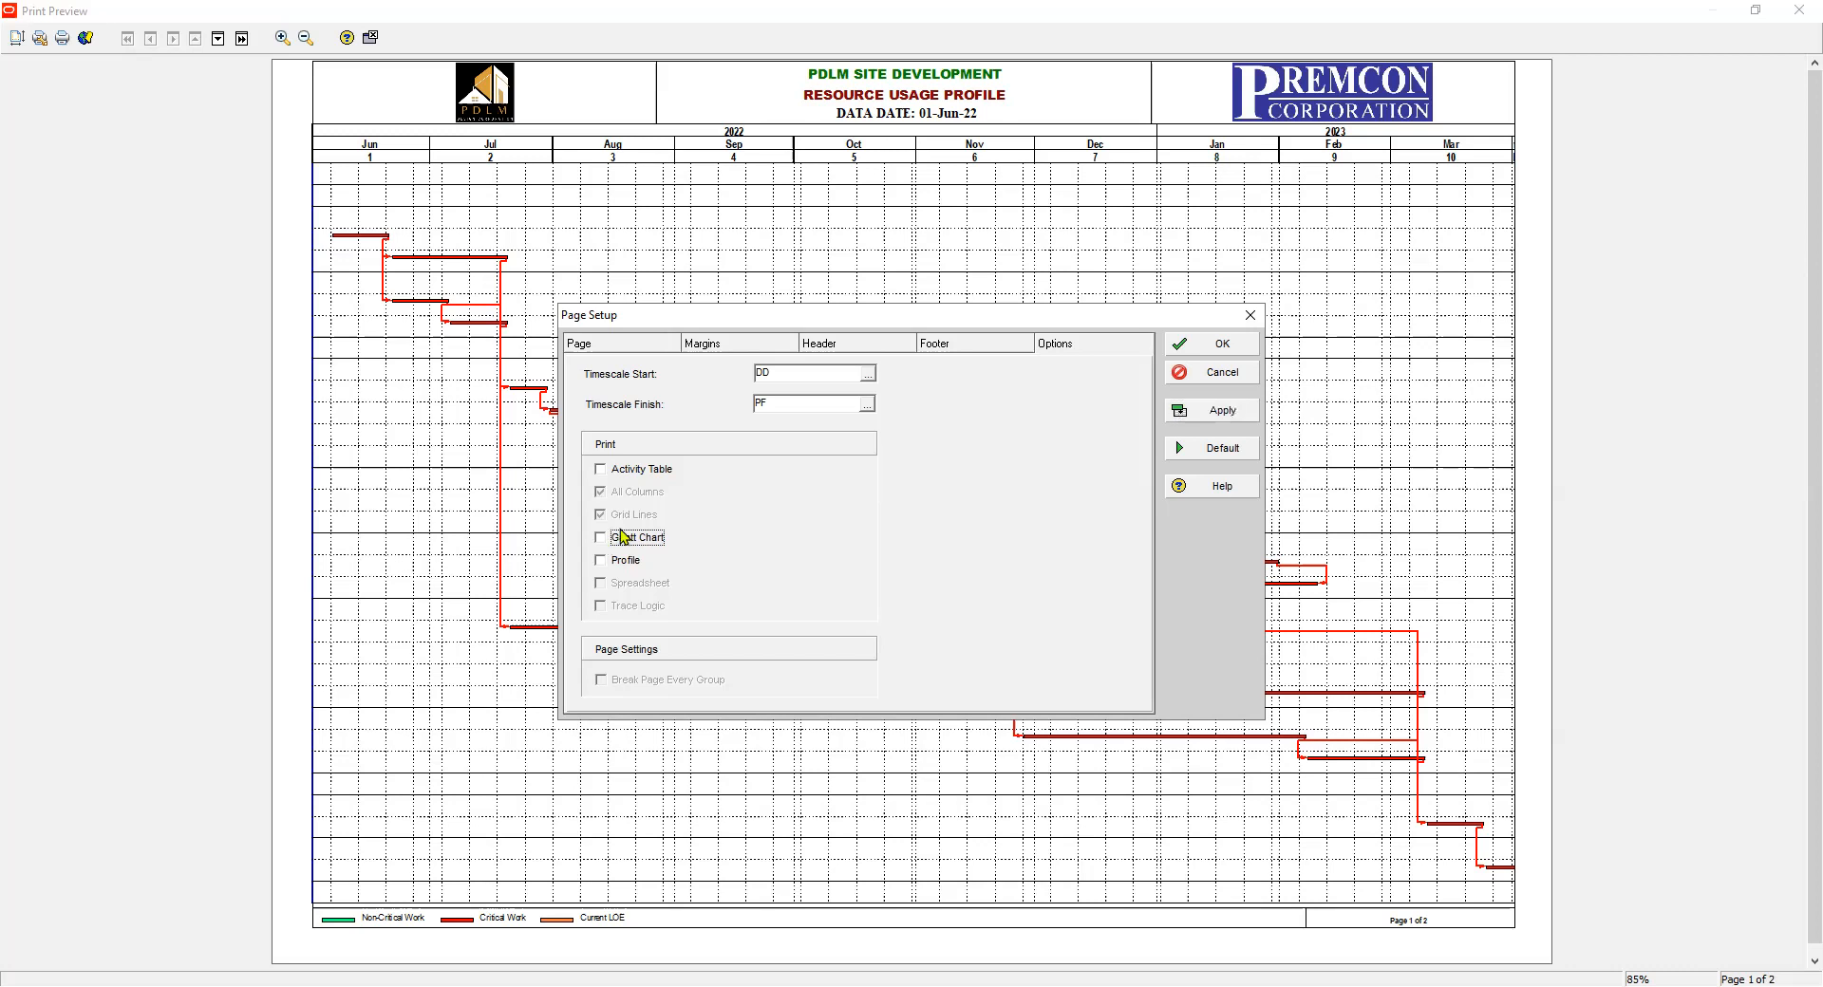
{"action": "left_click", "coordinate": [603, 470]}
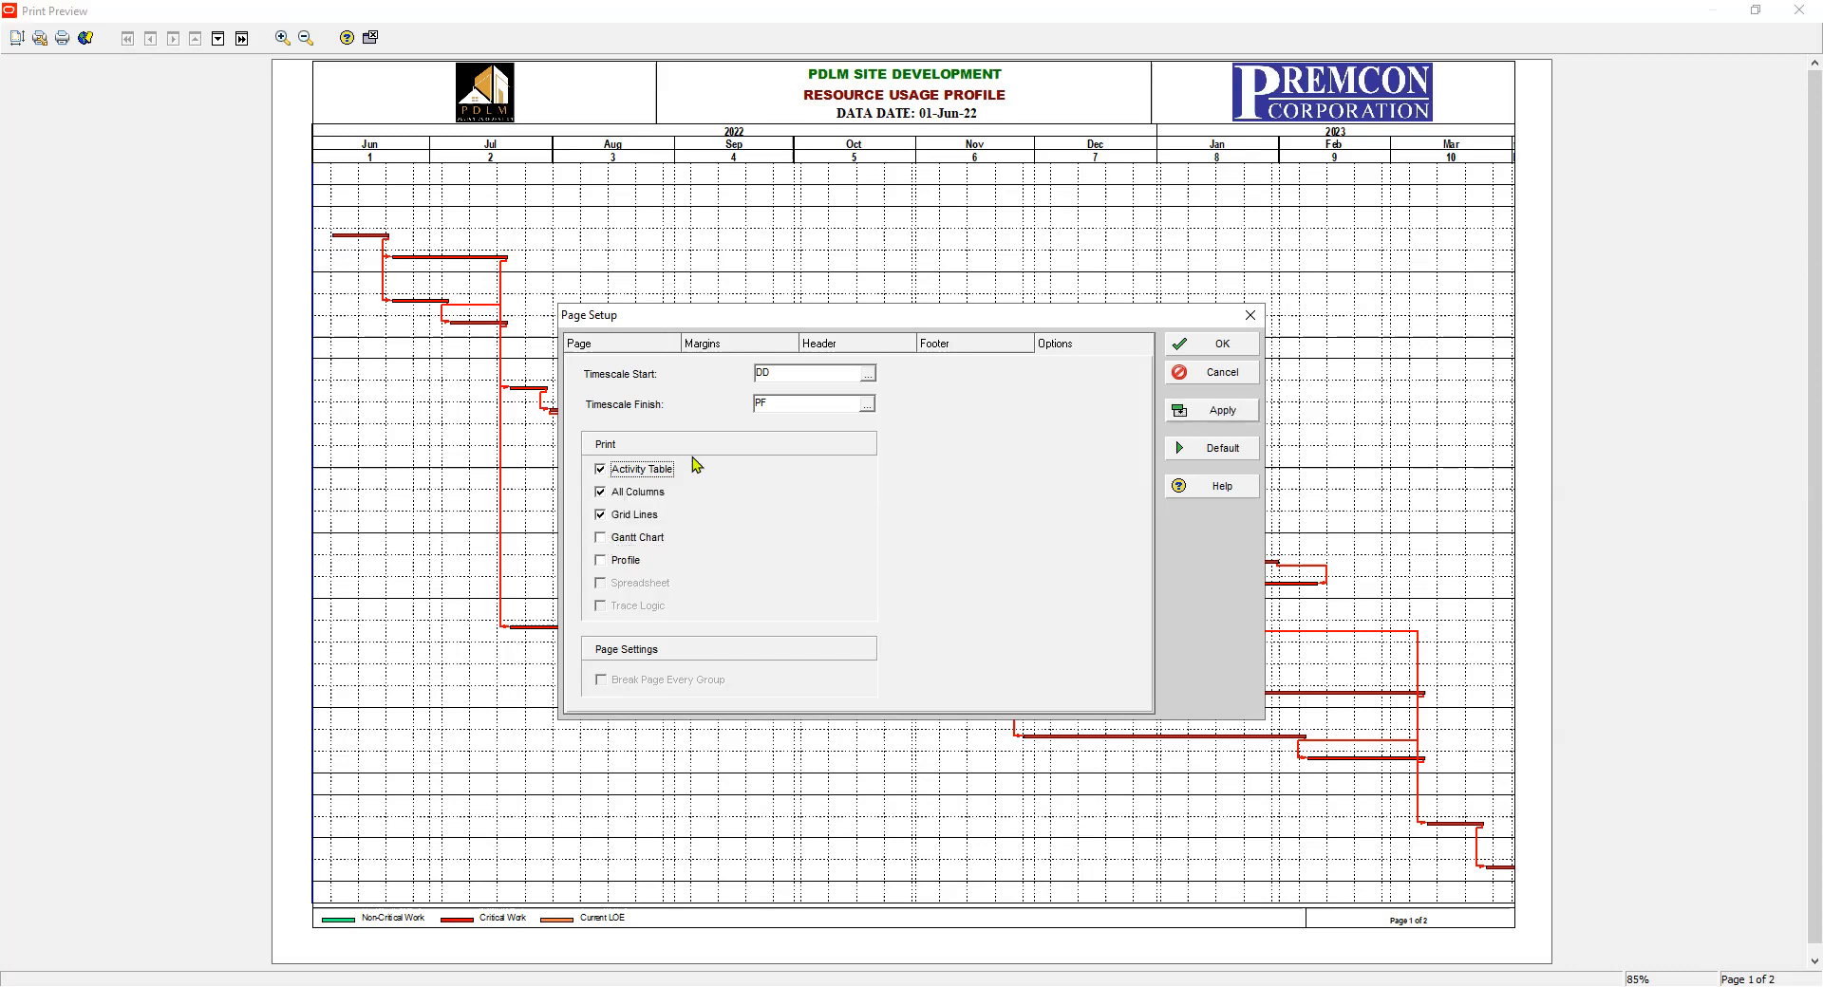
{"action": "key", "text": "alt+a"}
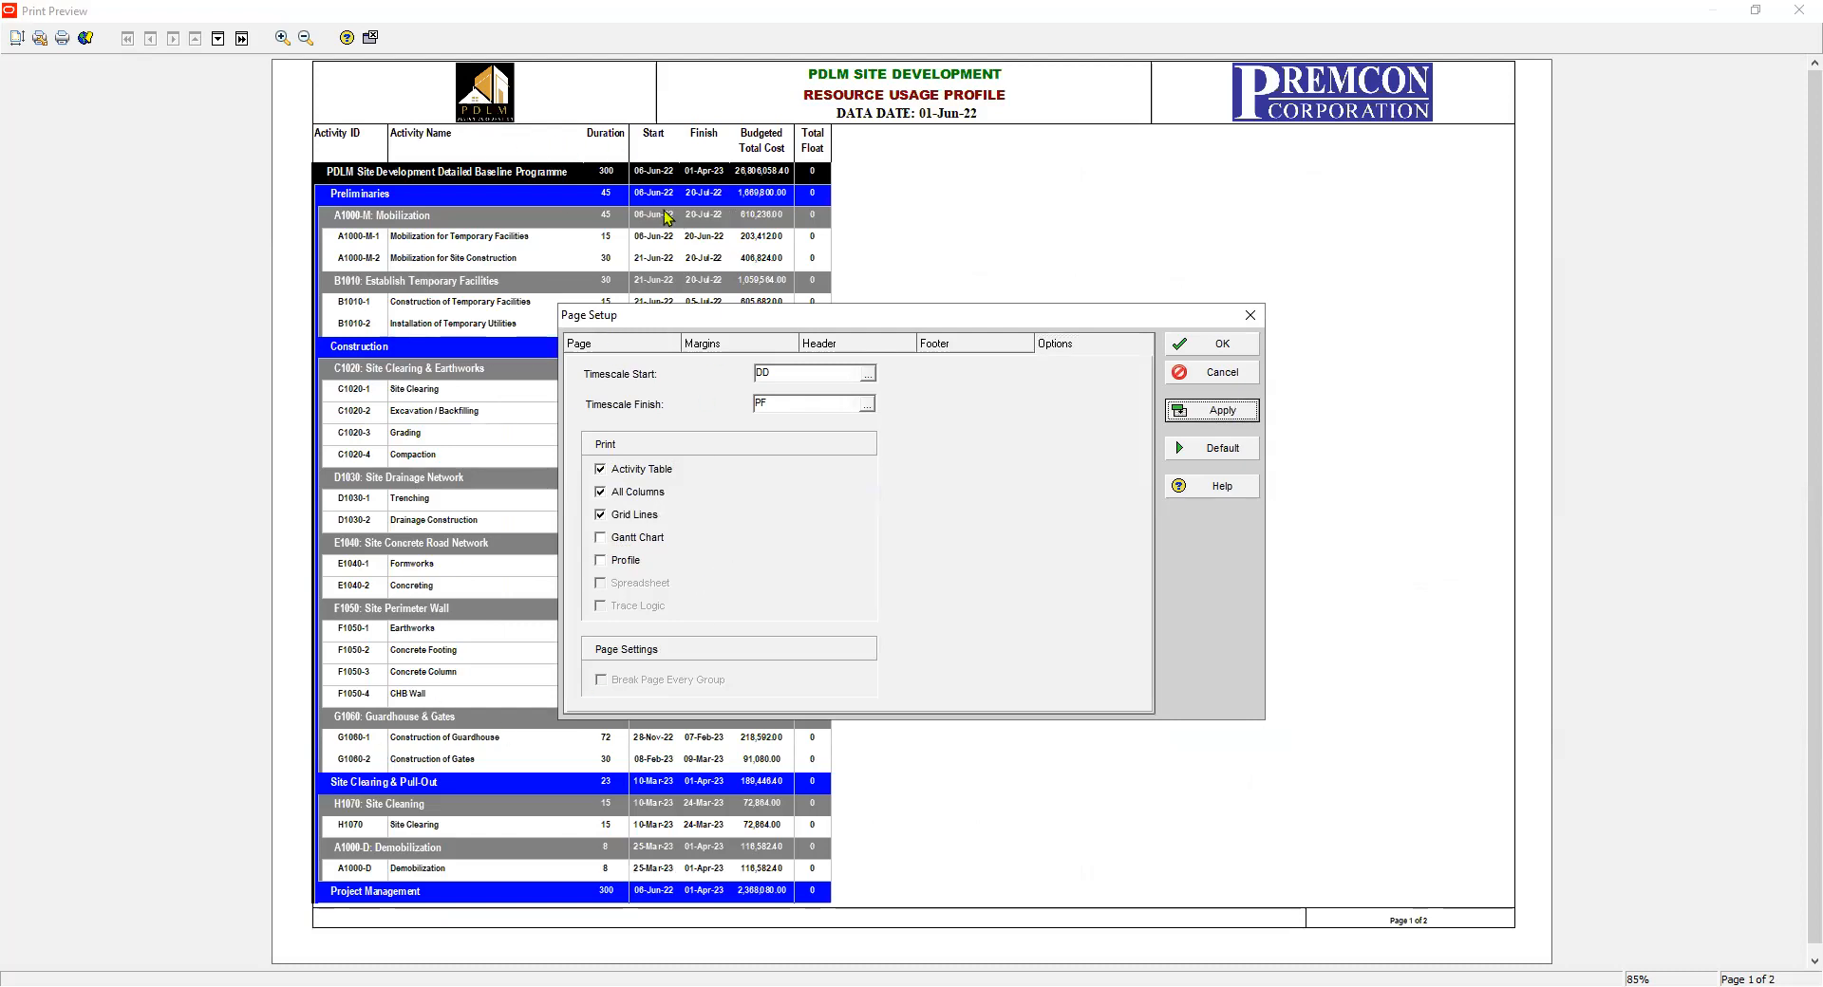
Set the print options to include only the Profile, with Grid Lines and Activity Table off, and close the page setup.
{"action": "left_click", "coordinate": [649, 560]}
{"action": "left_click", "coordinate": [601, 515]}
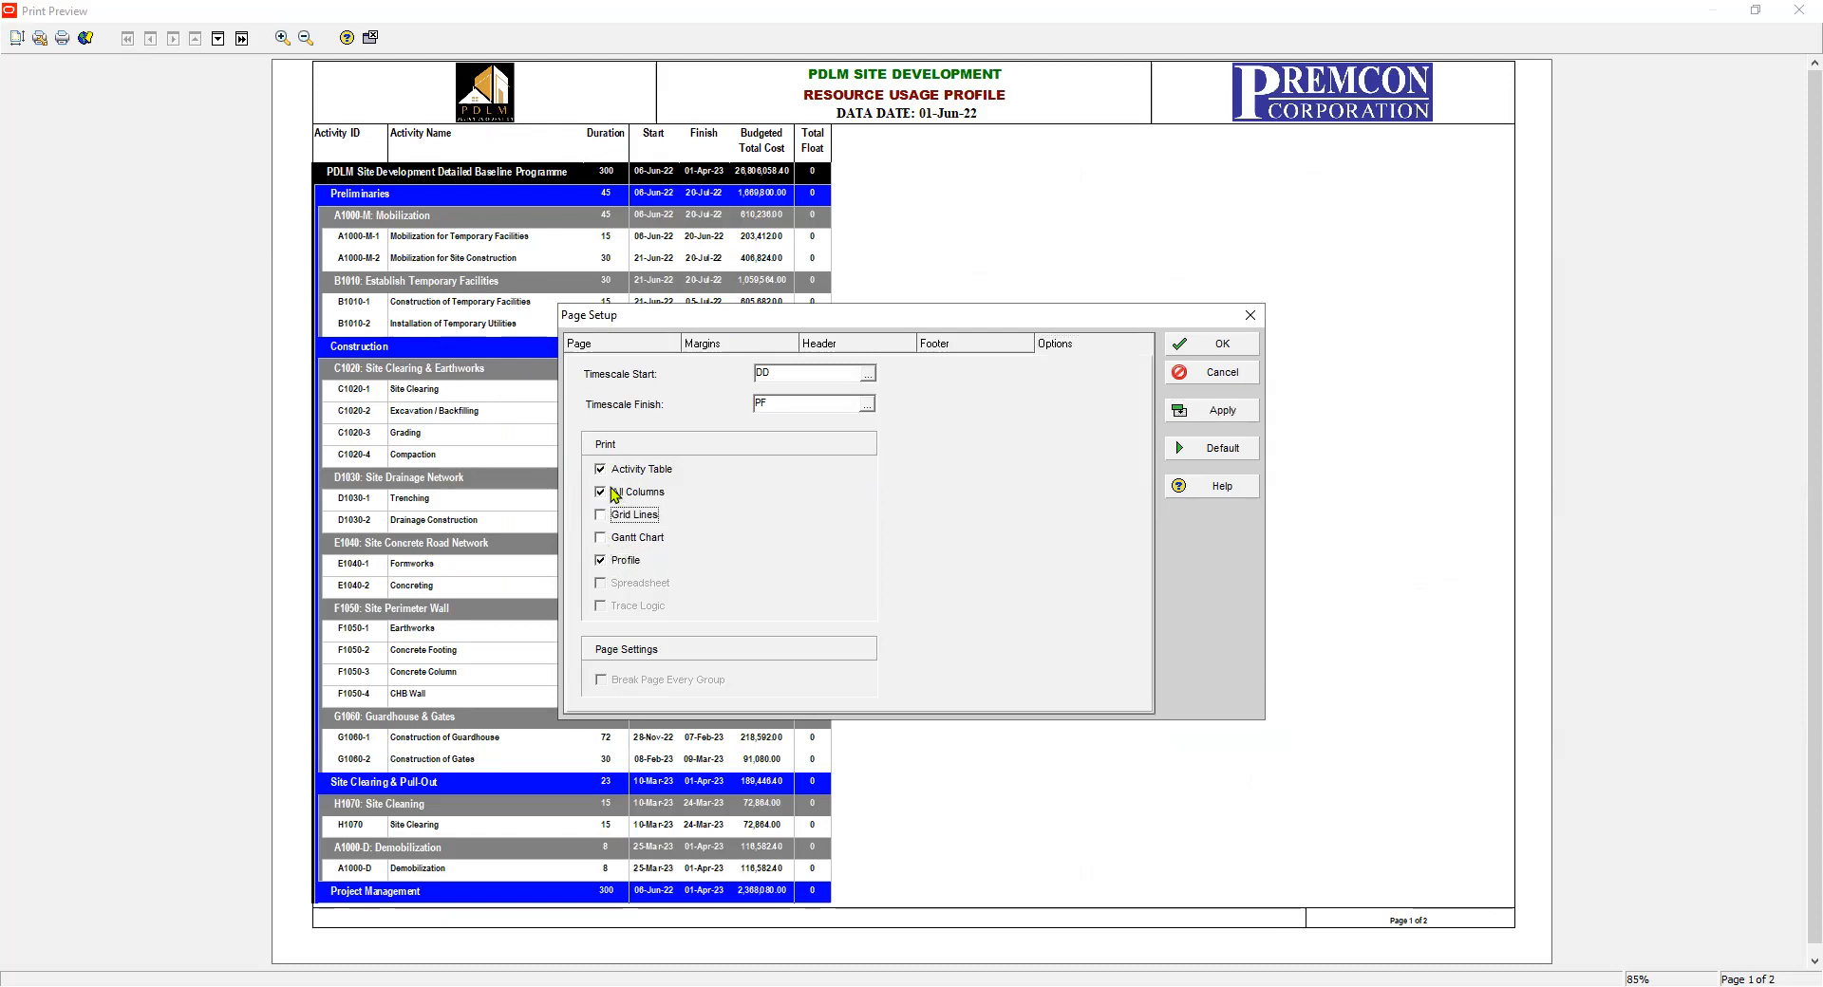
{"action": "left_click", "coordinate": [601, 469]}
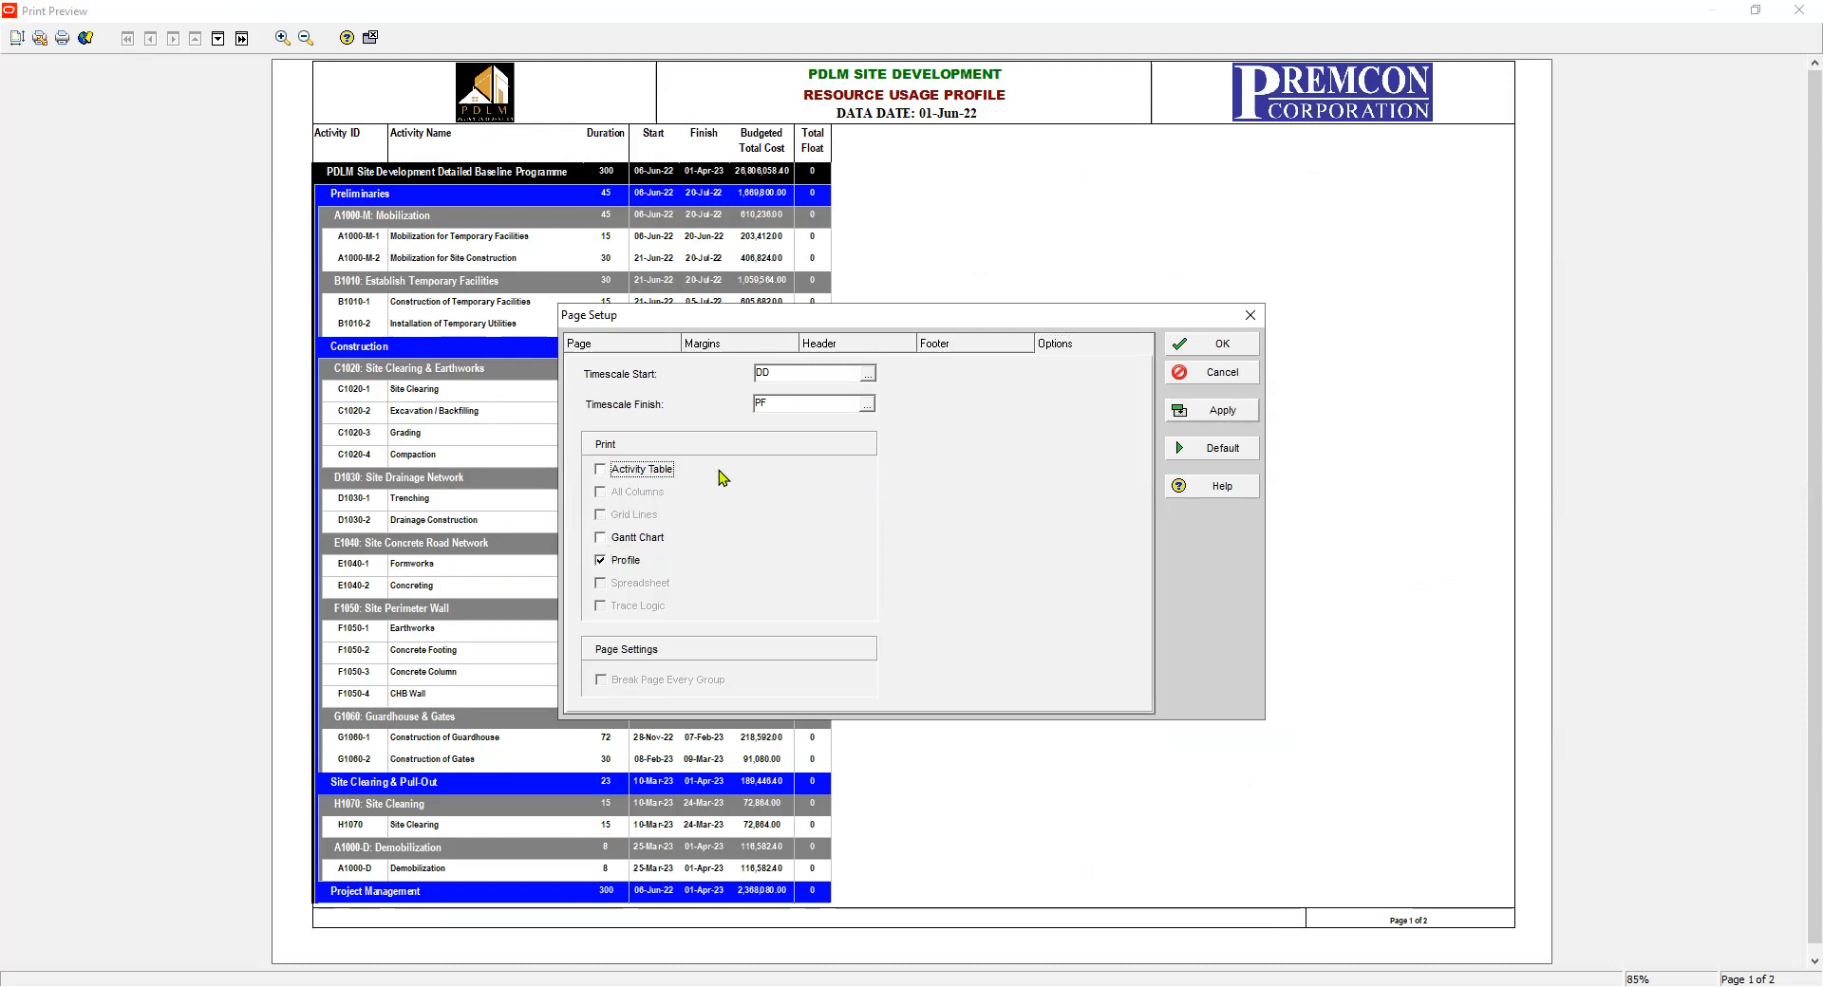
{"action": "key", "text": "alt+a"}
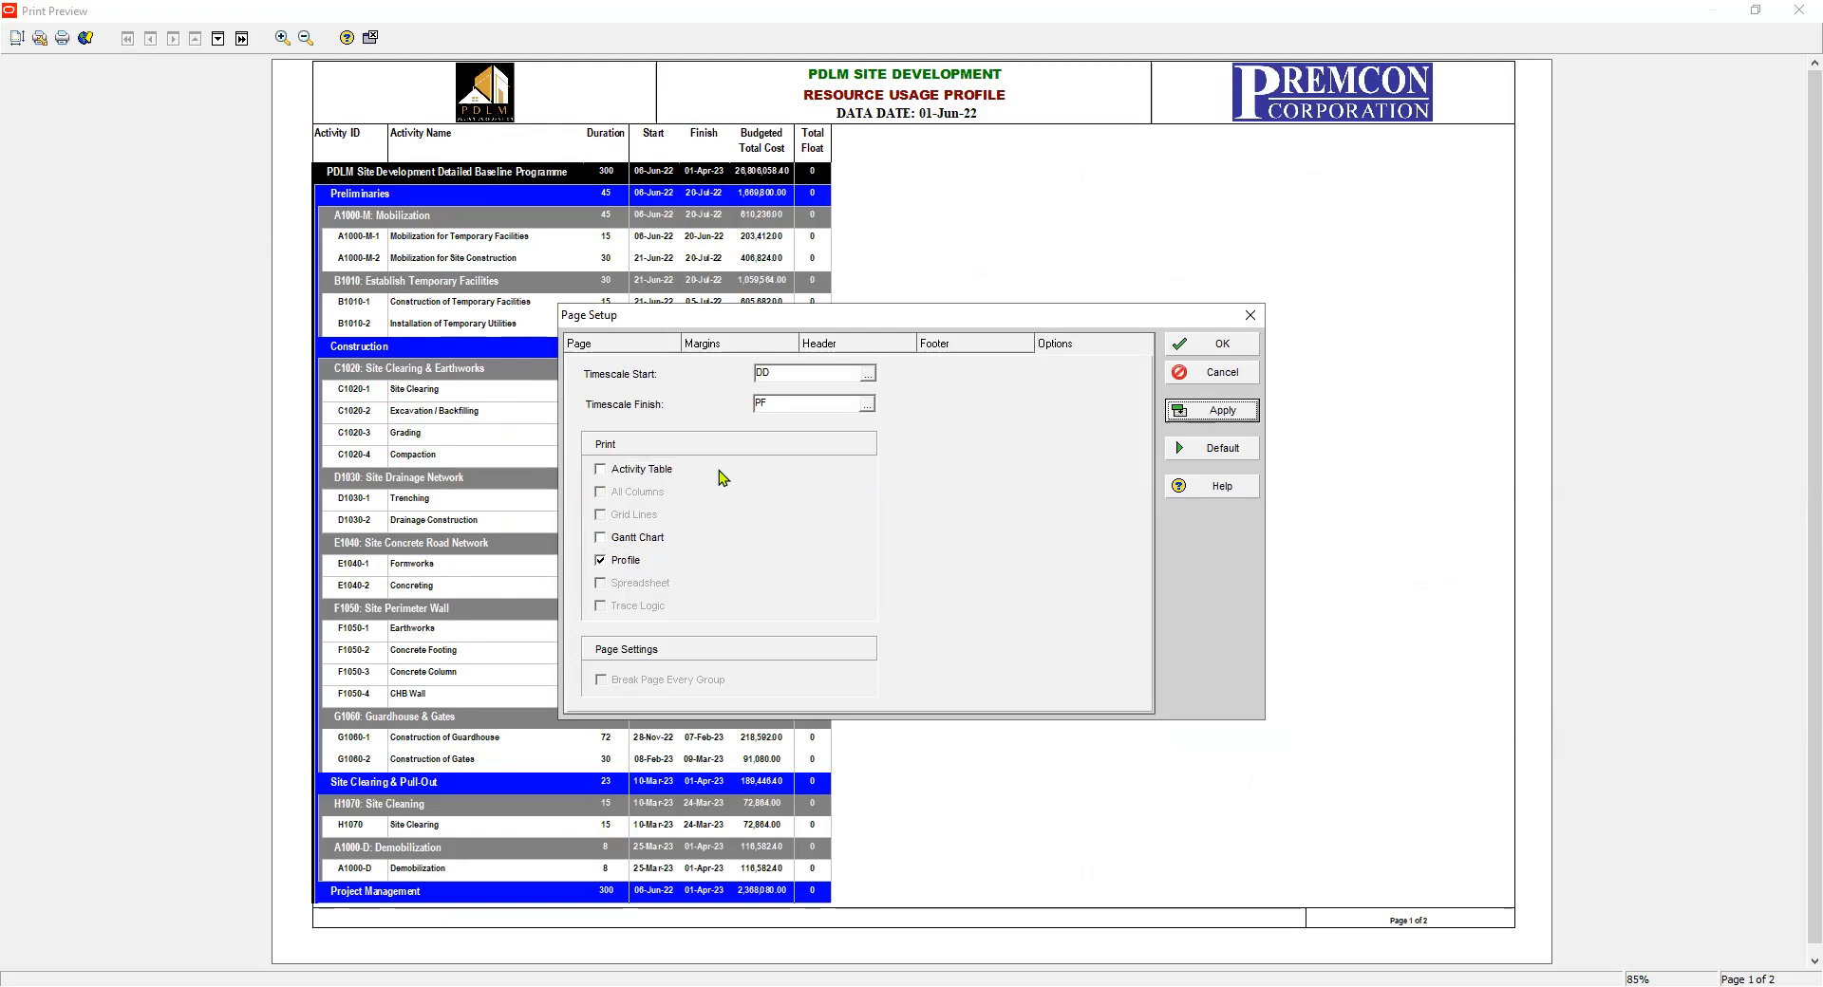
{"action": "left_click", "coordinate": [1249, 318]}
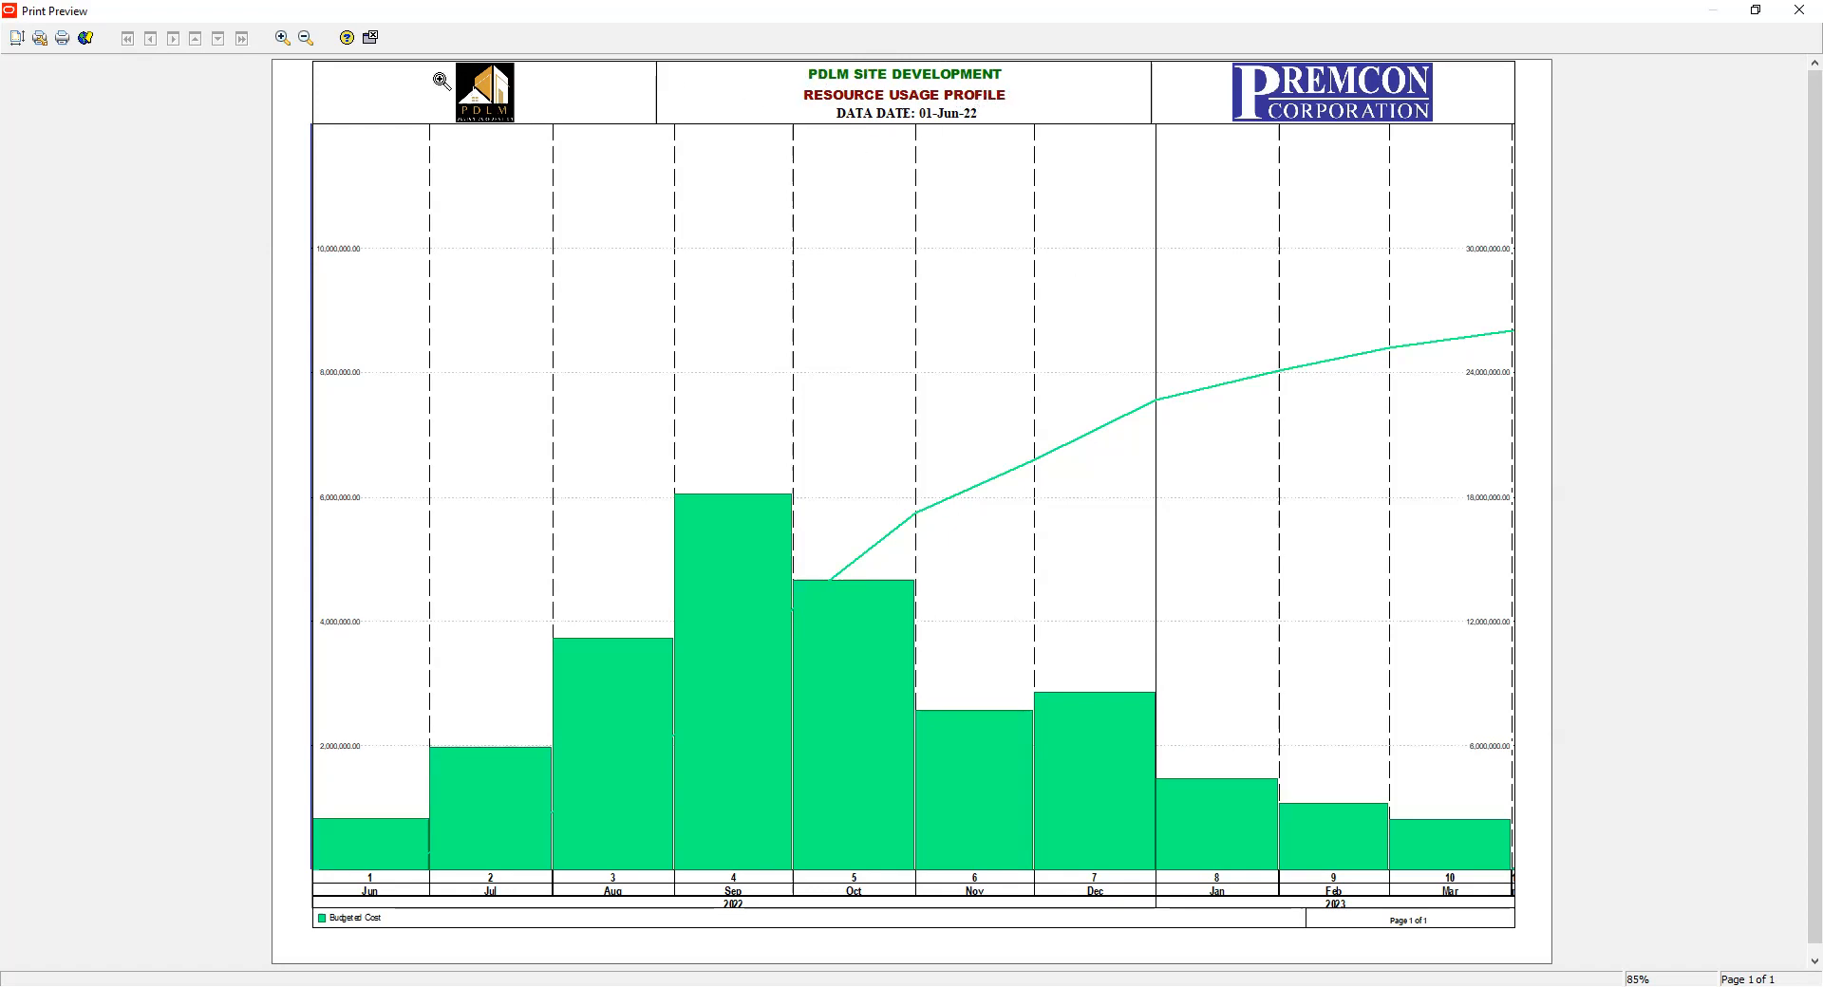
Examine the [layout_name] field in the middle section of the page header and apply the page setup.
{"action": "left_click", "coordinate": [372, 38]}
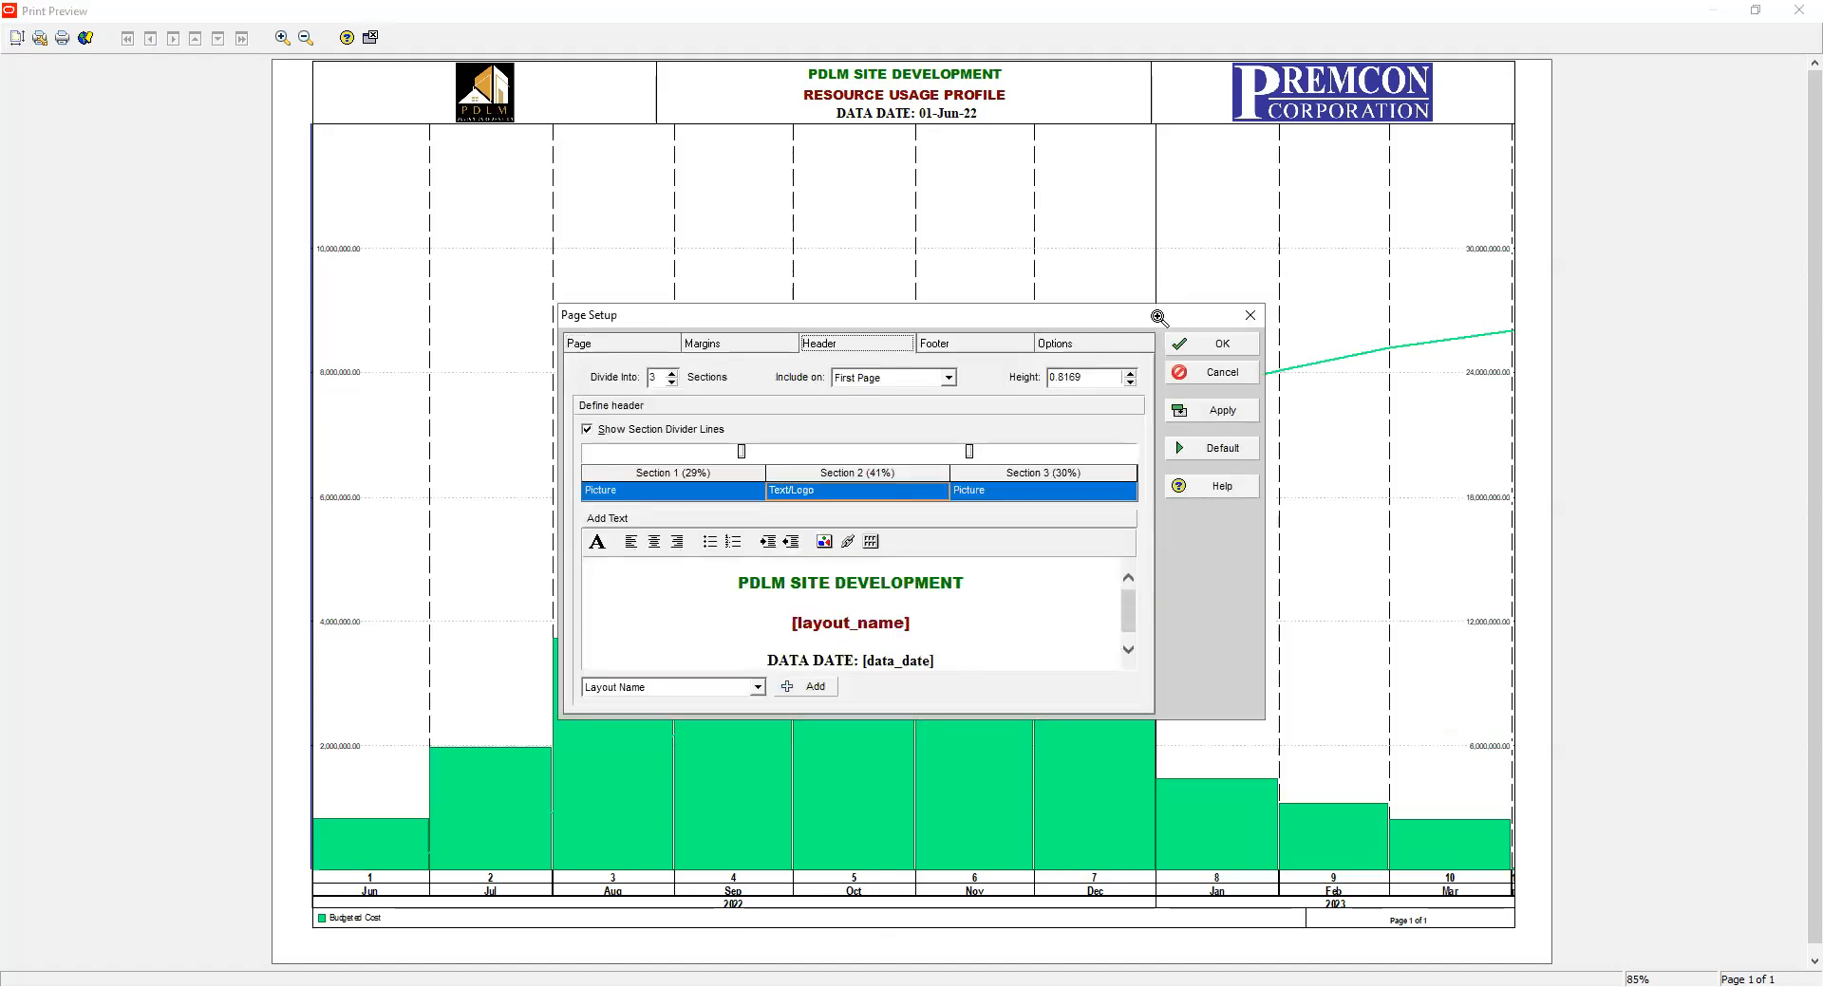
{"action": "left_click_drag", "start_coordinate": [792, 624], "coordinate": [911, 624]}
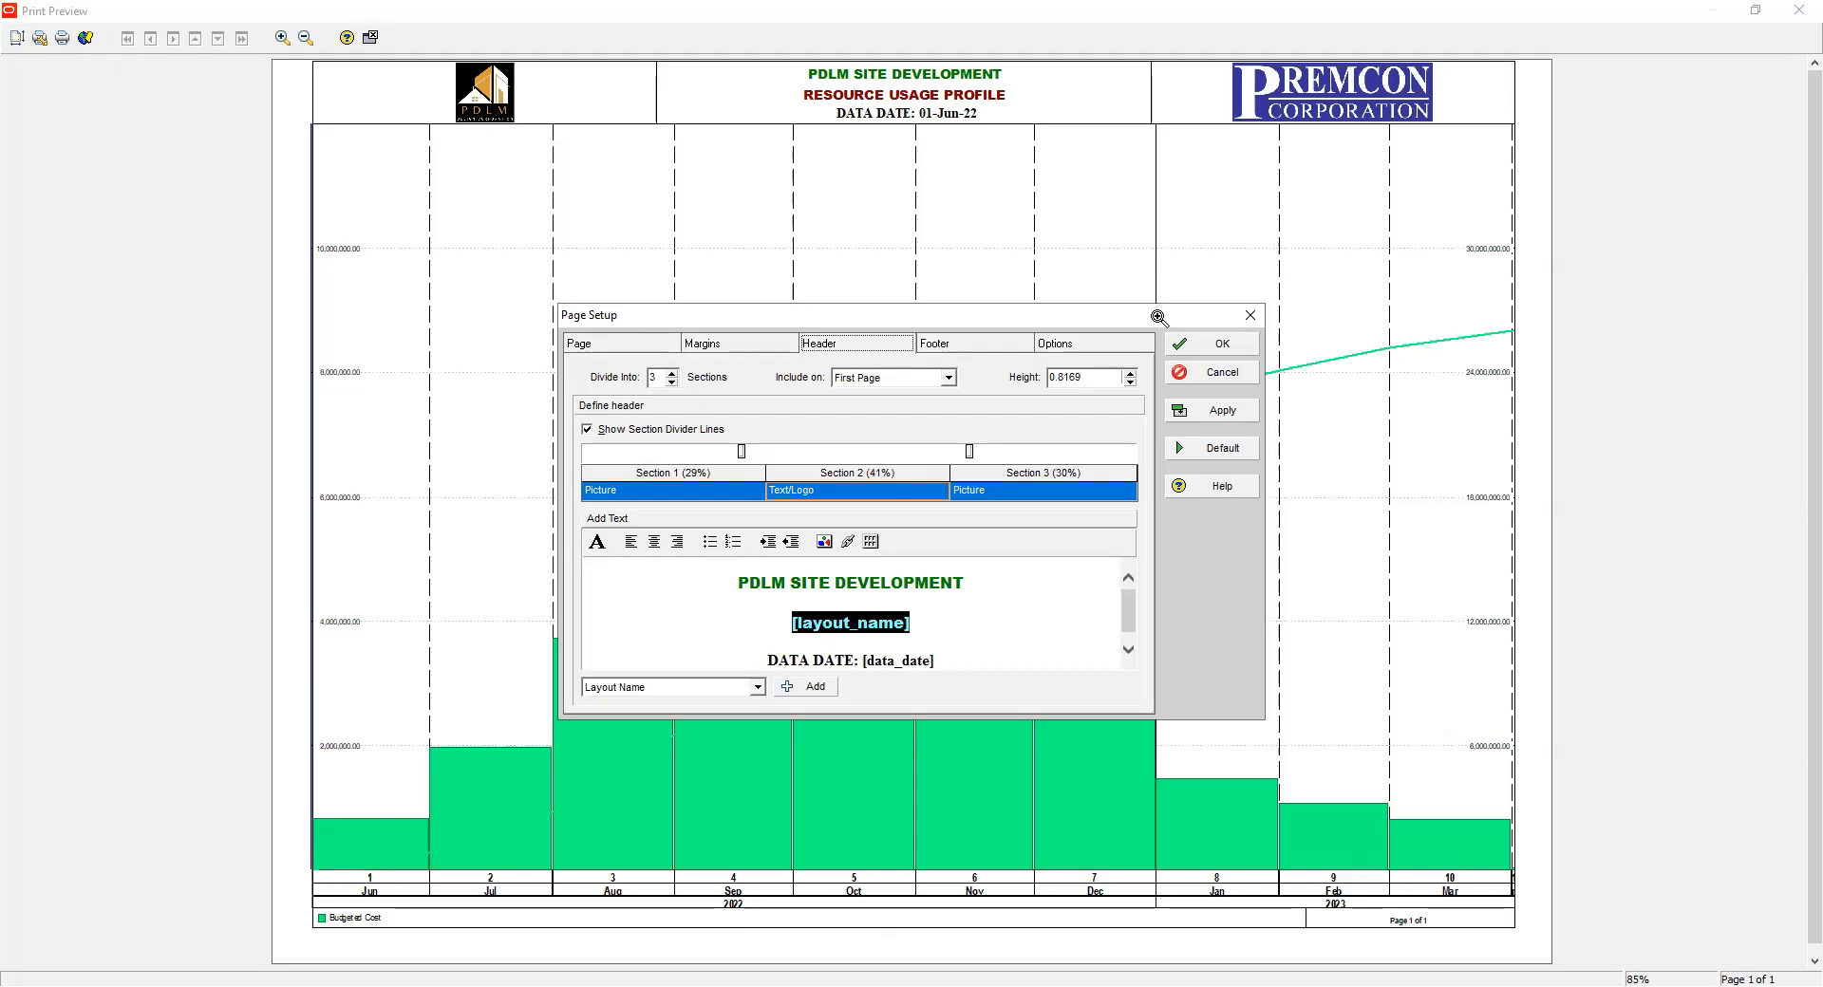
{"action": "left_click", "coordinate": [911, 623]}
{"action": "left_click_drag", "start_coordinate": [911, 624], "coordinate": [792, 624]}
{"action": "left_click", "coordinate": [912, 624]}
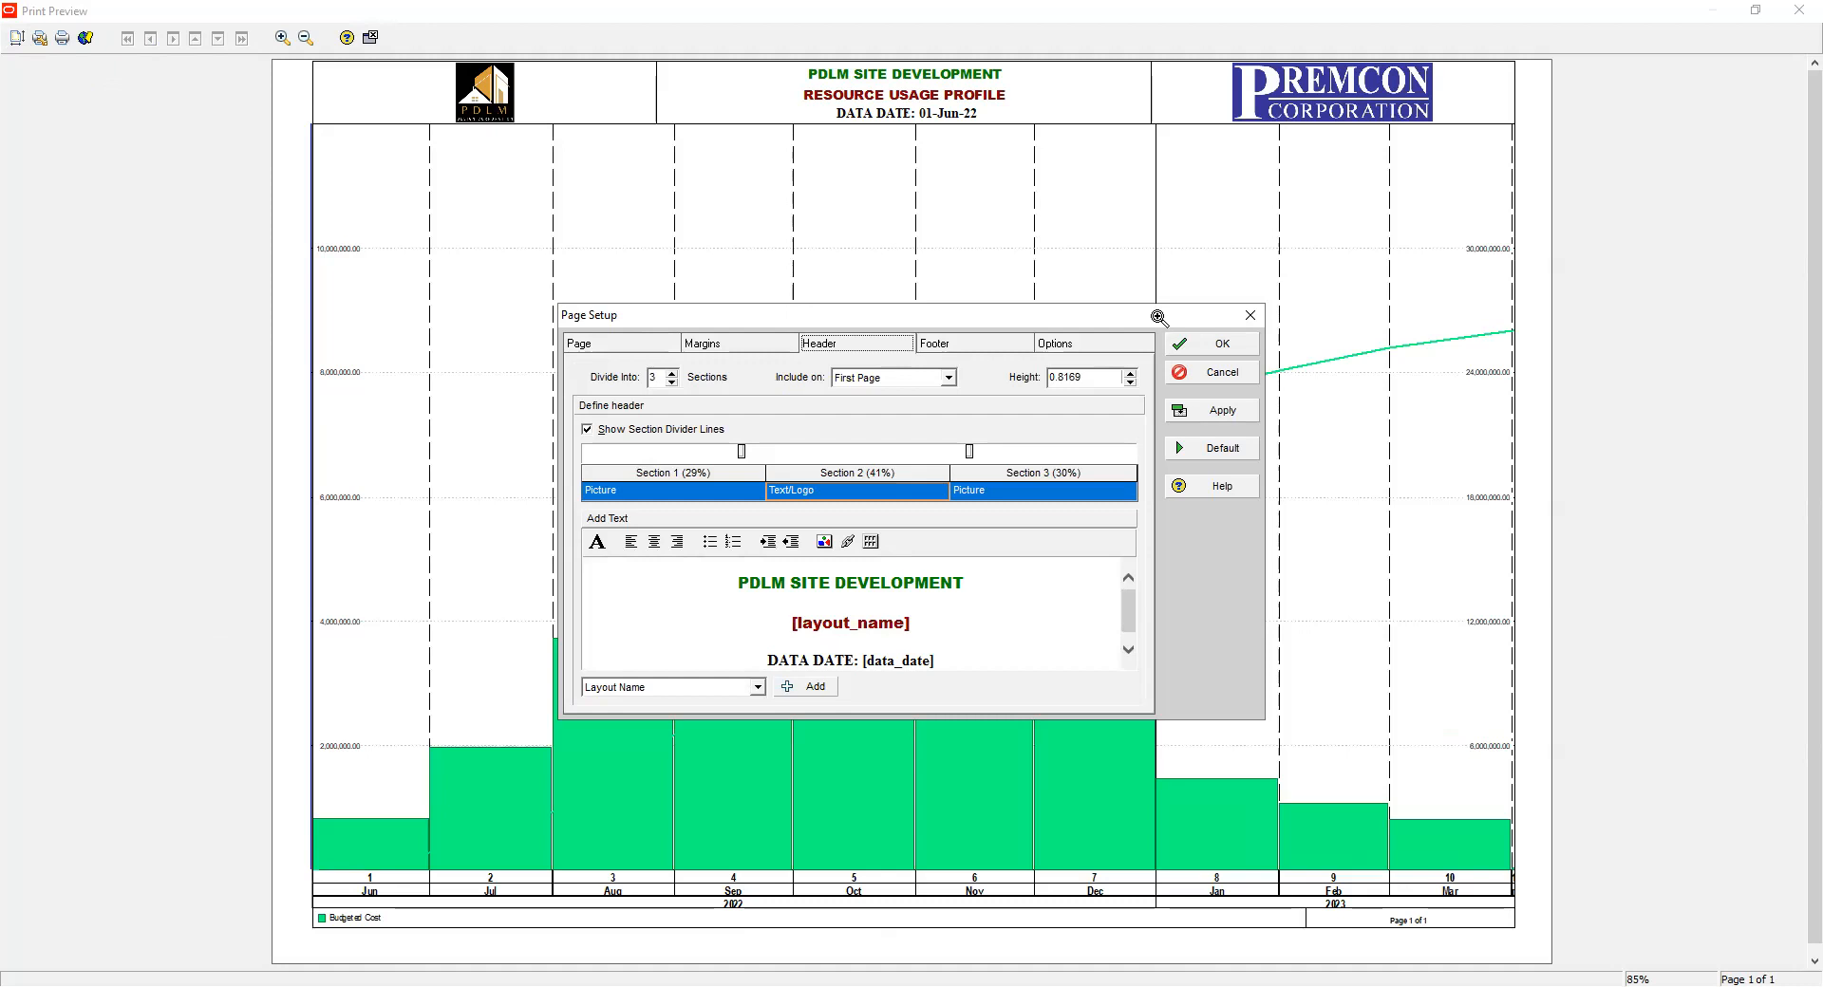
{"action": "left_click_drag", "start_coordinate": [792, 624], "coordinate": [913, 624]}
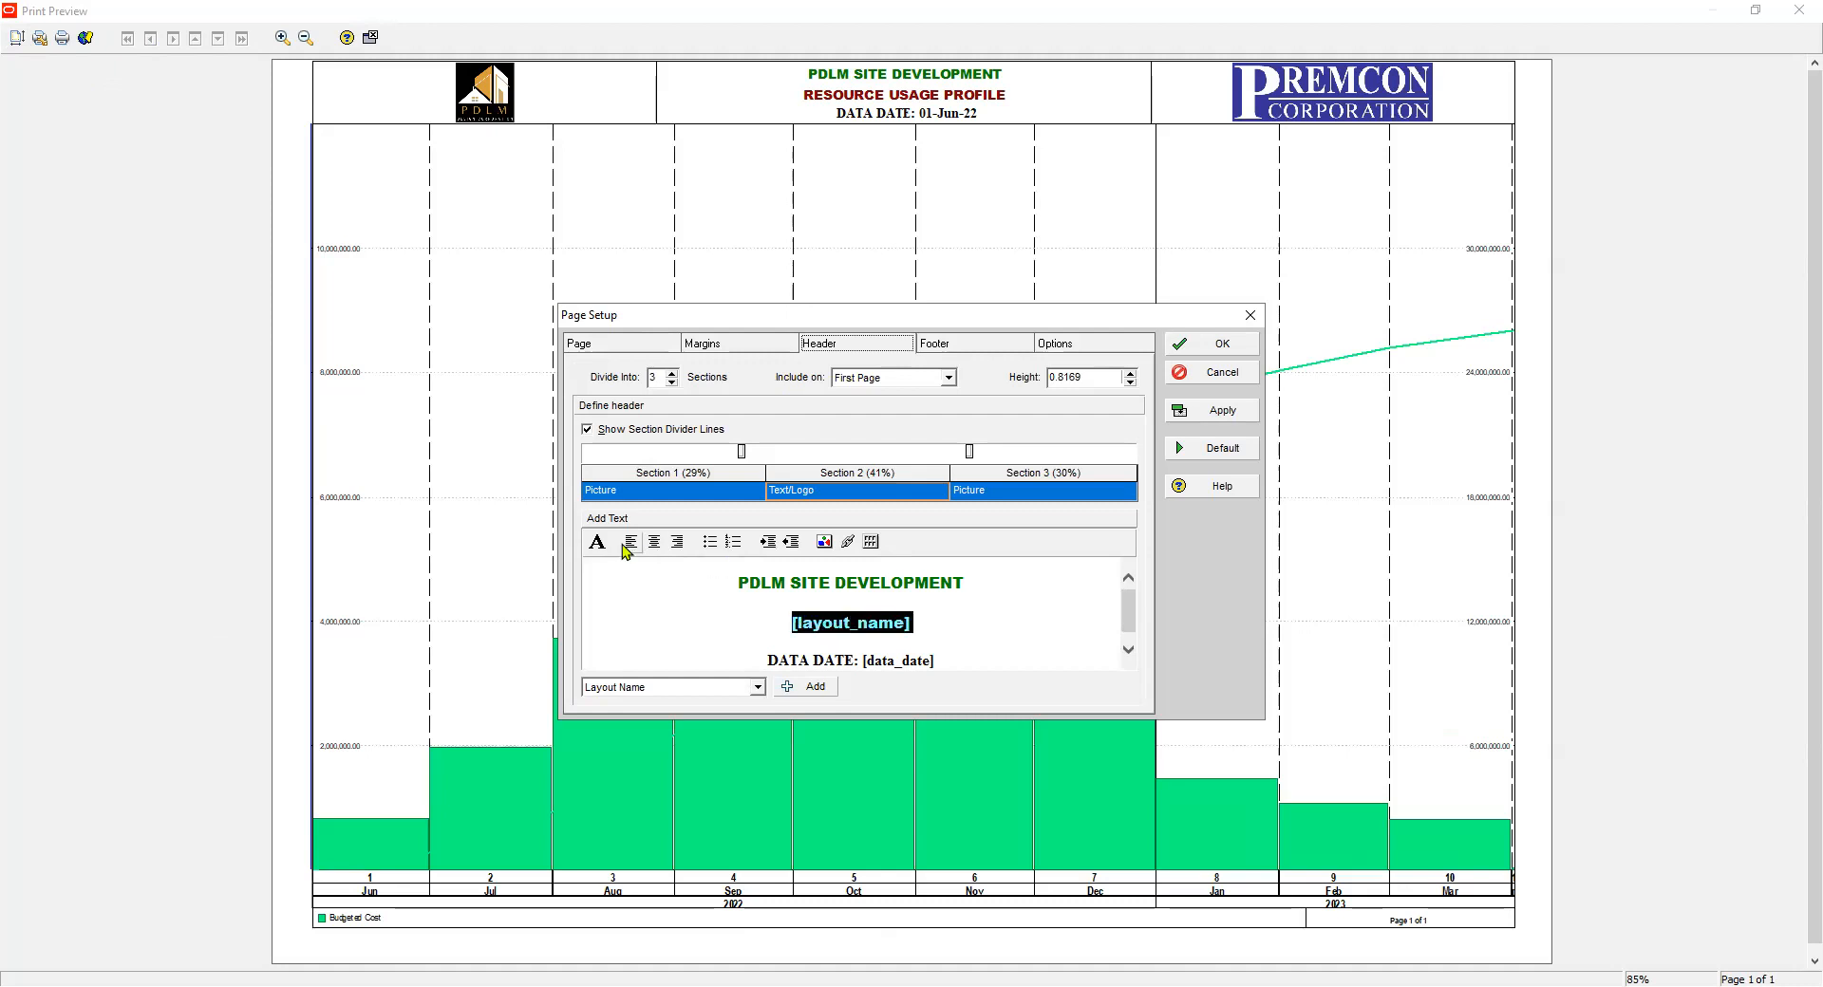
{"action": "left_click", "coordinate": [1213, 411]}
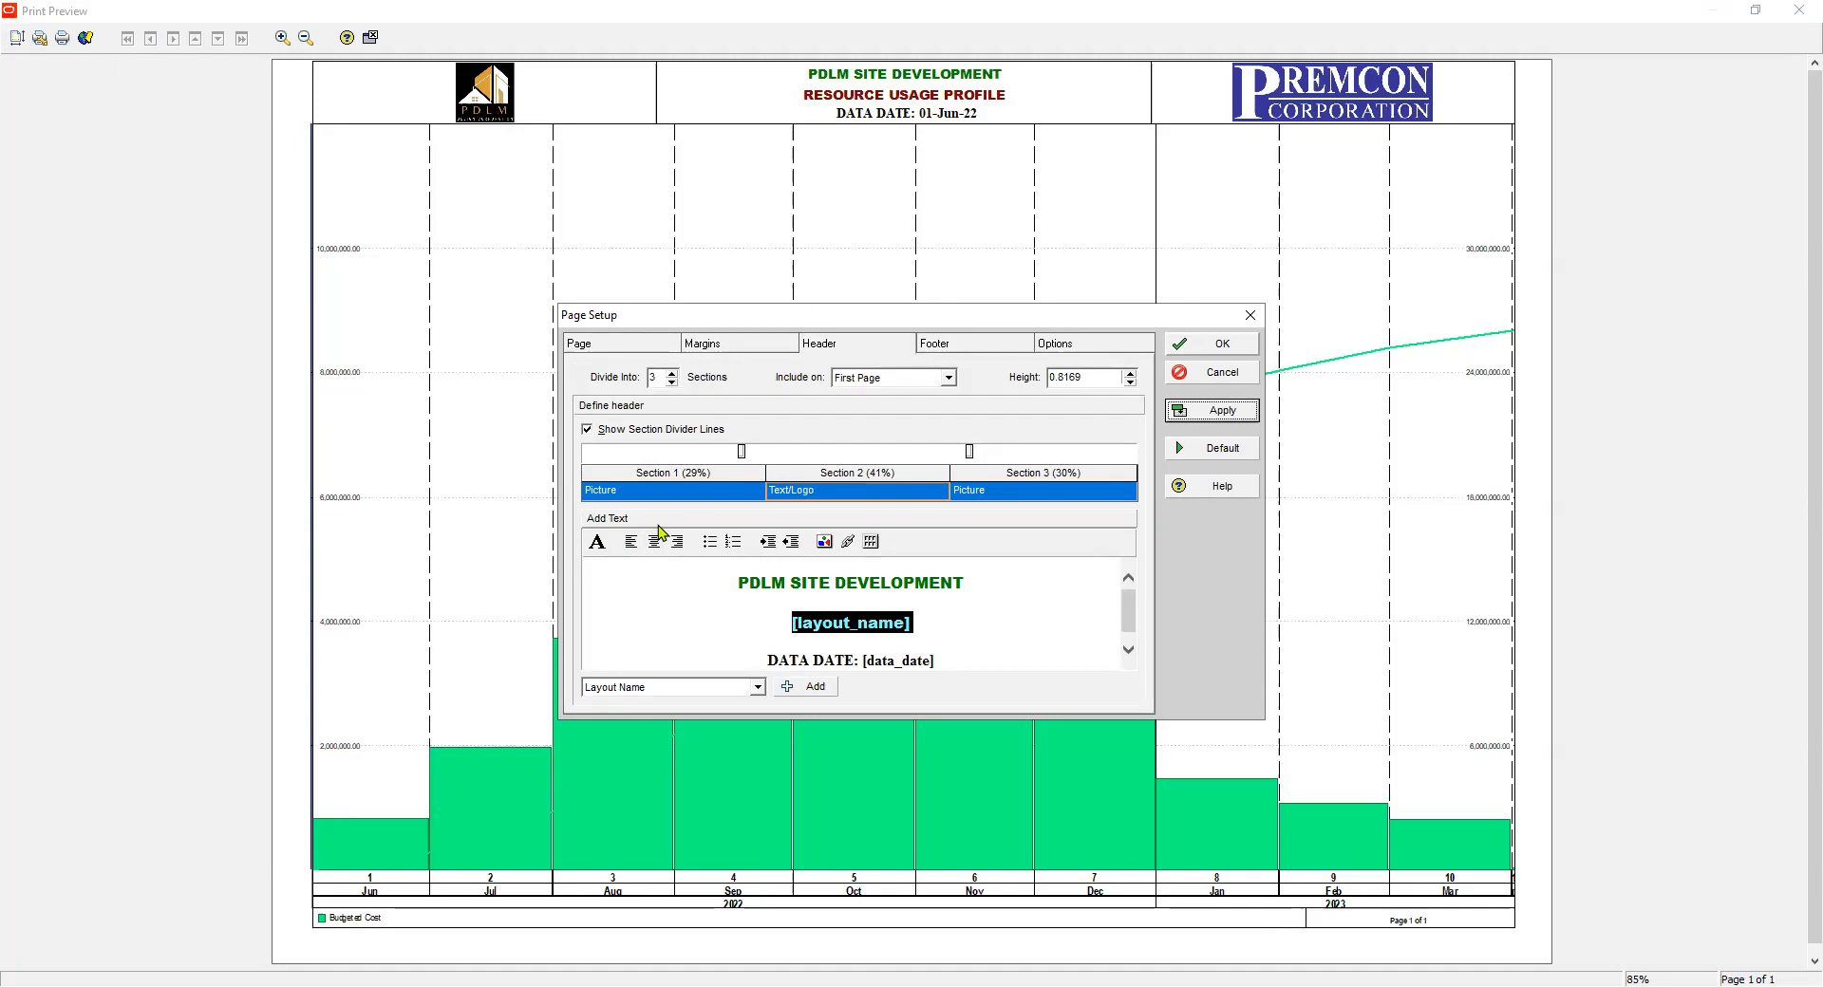
Close the page setup and print all pages of the resource usage profile with Microsoft Print to PDF.
{"action": "left_click", "coordinate": [1212, 343]}
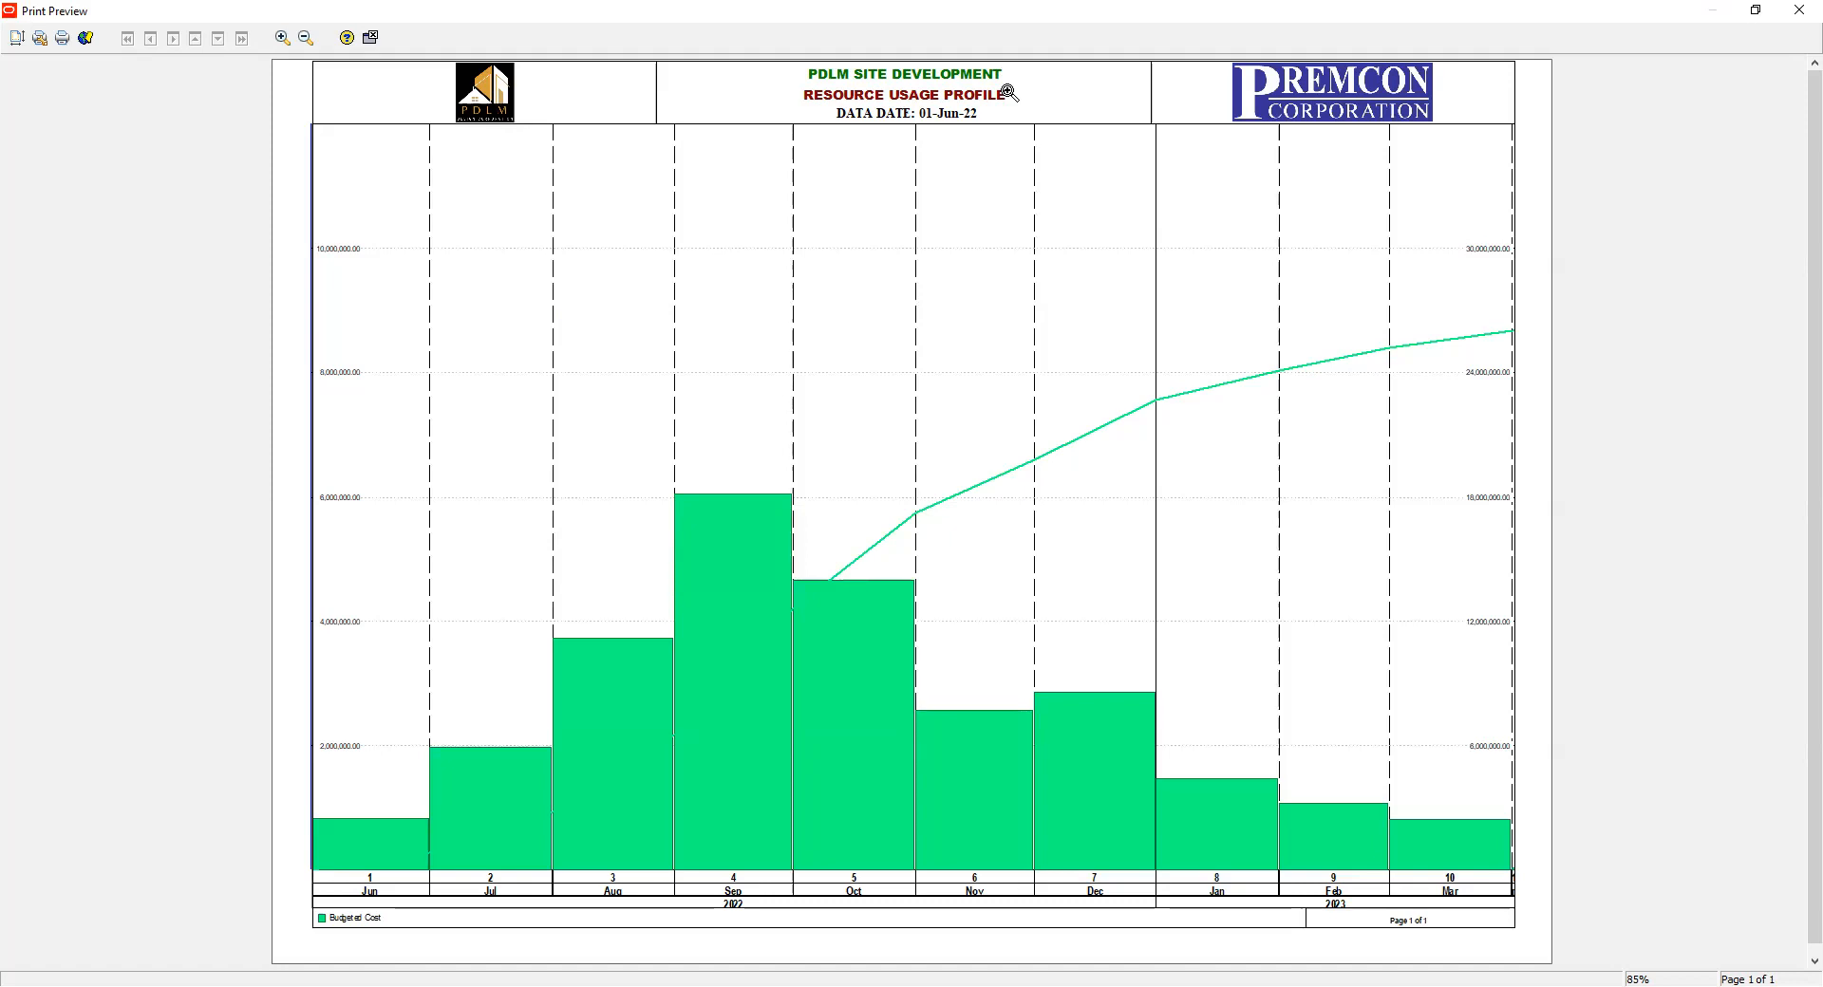
{"action": "left_click", "coordinate": [65, 40]}
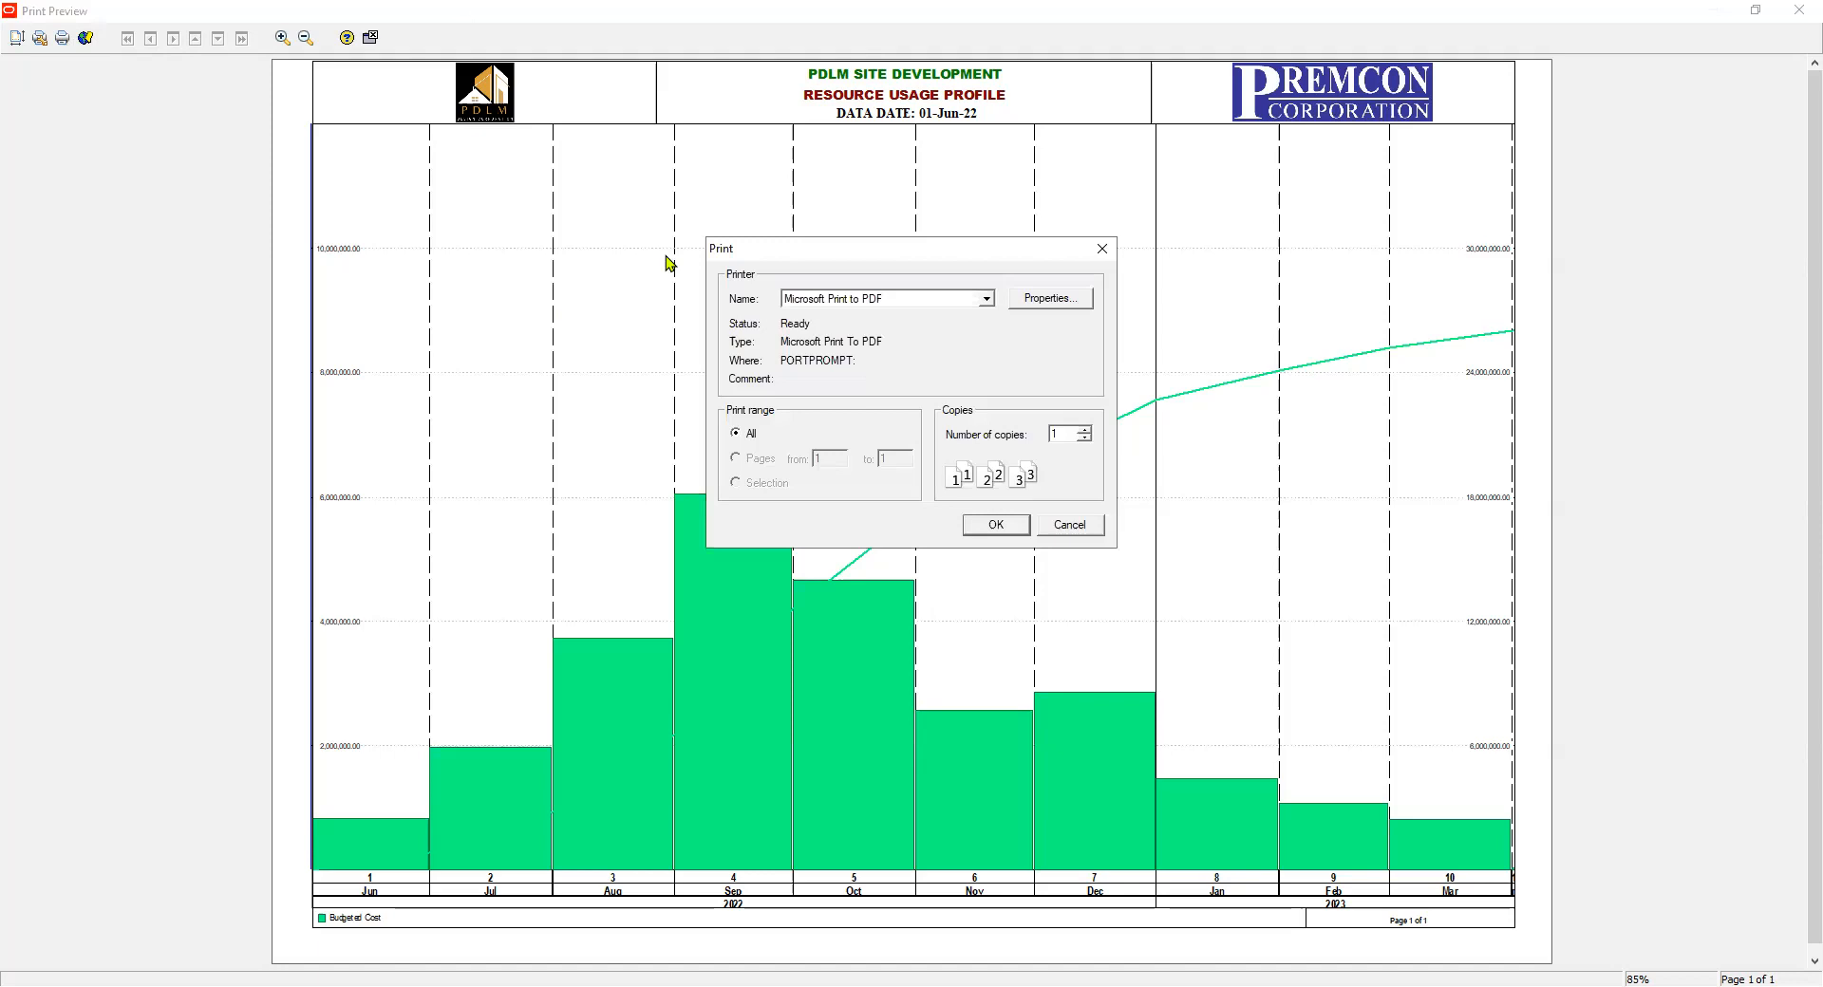
{"action": "key", "text": "Escape"}
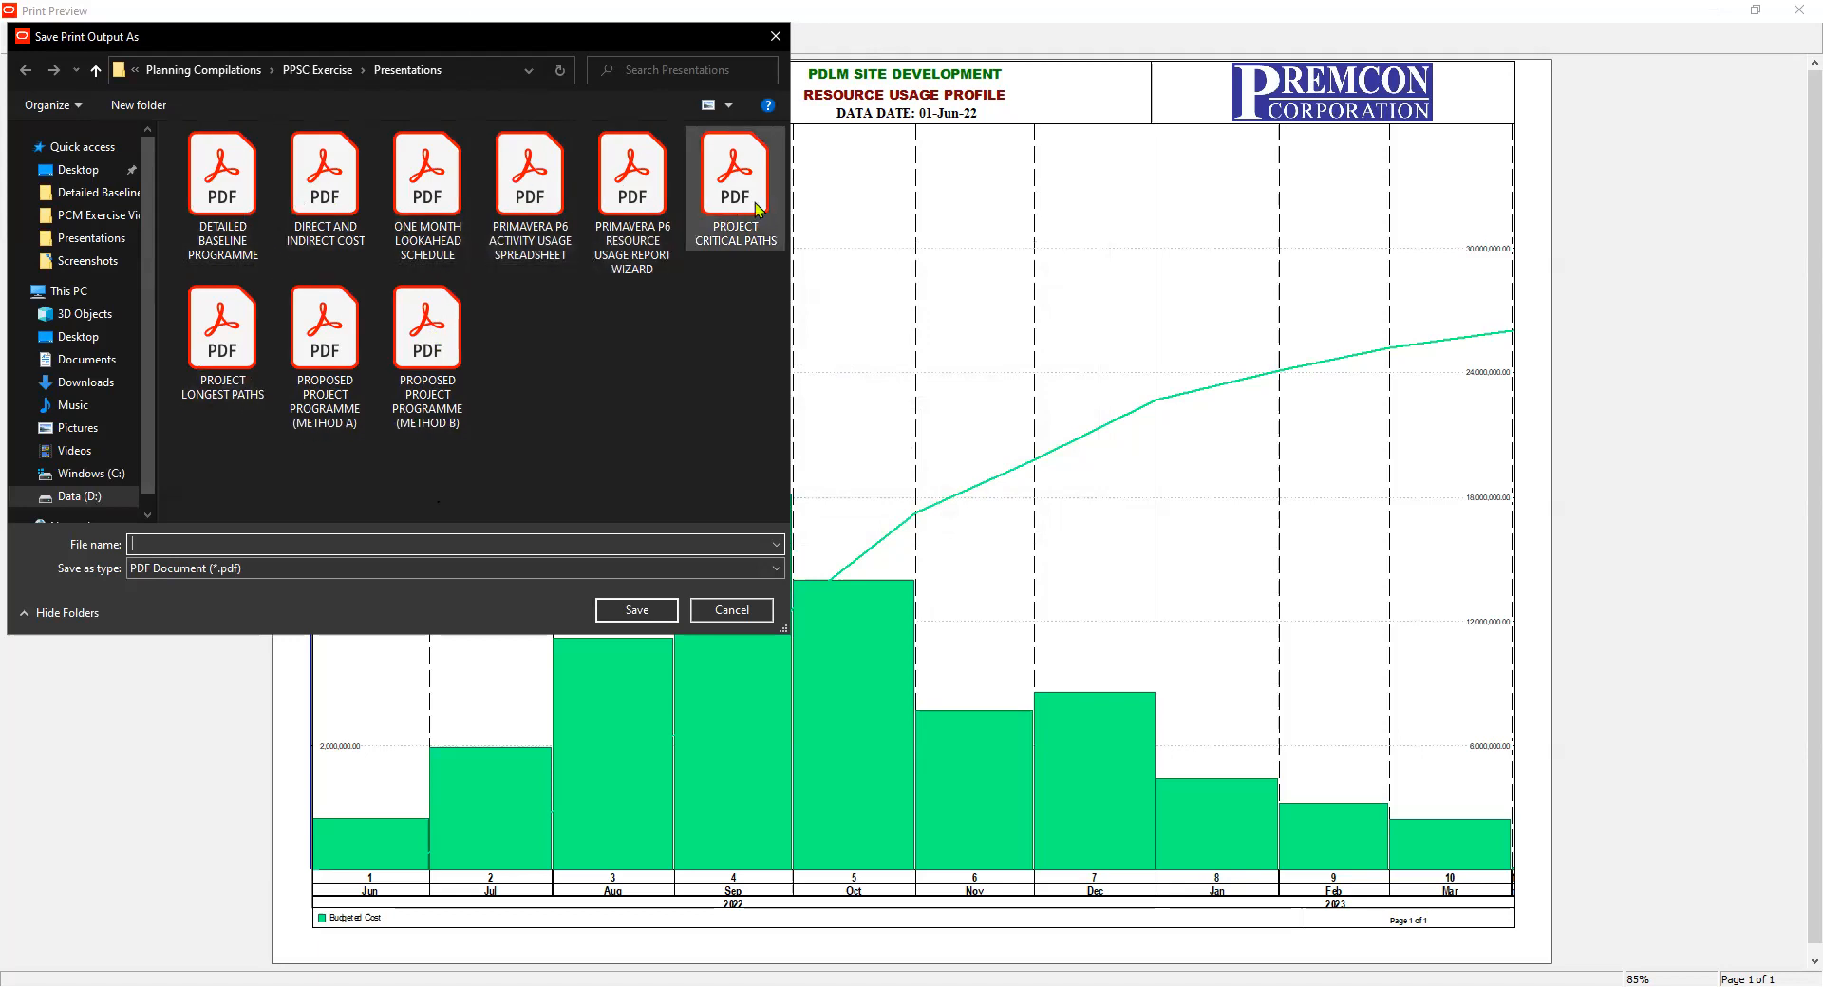
Save the print output in the Presentations folder as the PDF "PRIMAVERA P6 RESOURCE USAGE PROFILE".
{"action": "left_click", "coordinate": [612, 186]}
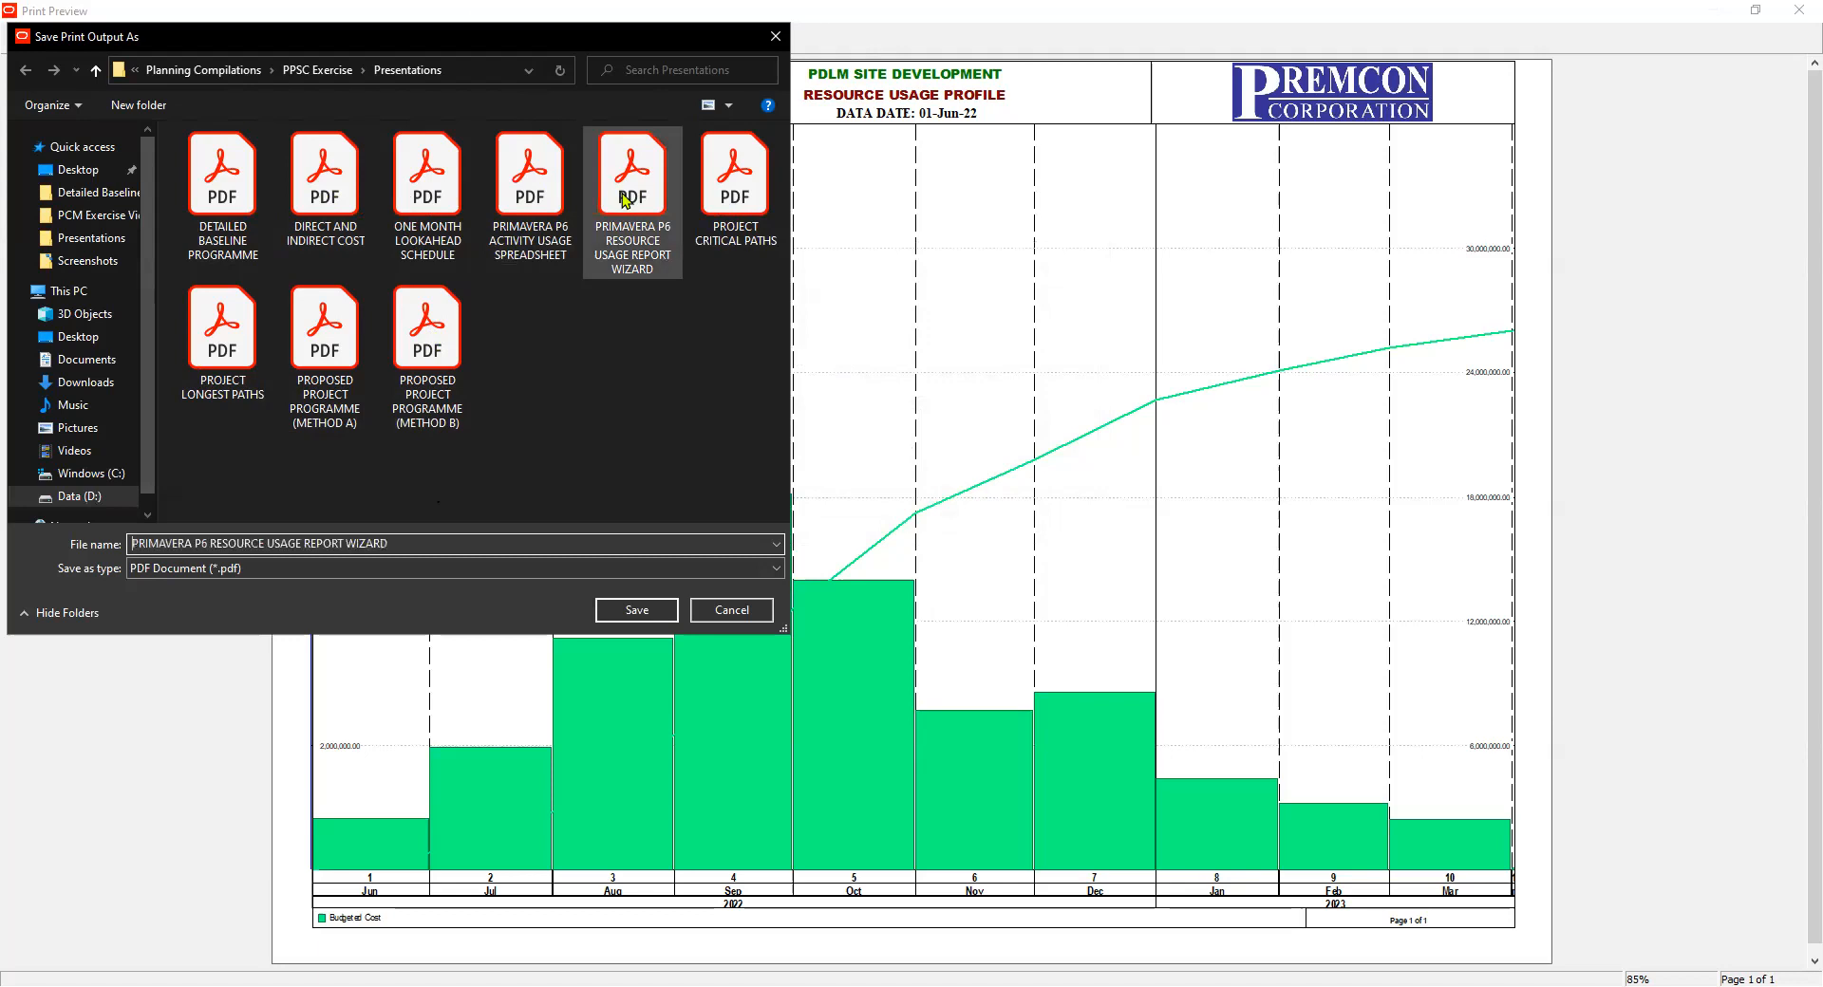
{"action": "left_click", "coordinate": [183, 545]}
{"action": "left_click", "coordinate": [302, 544]}
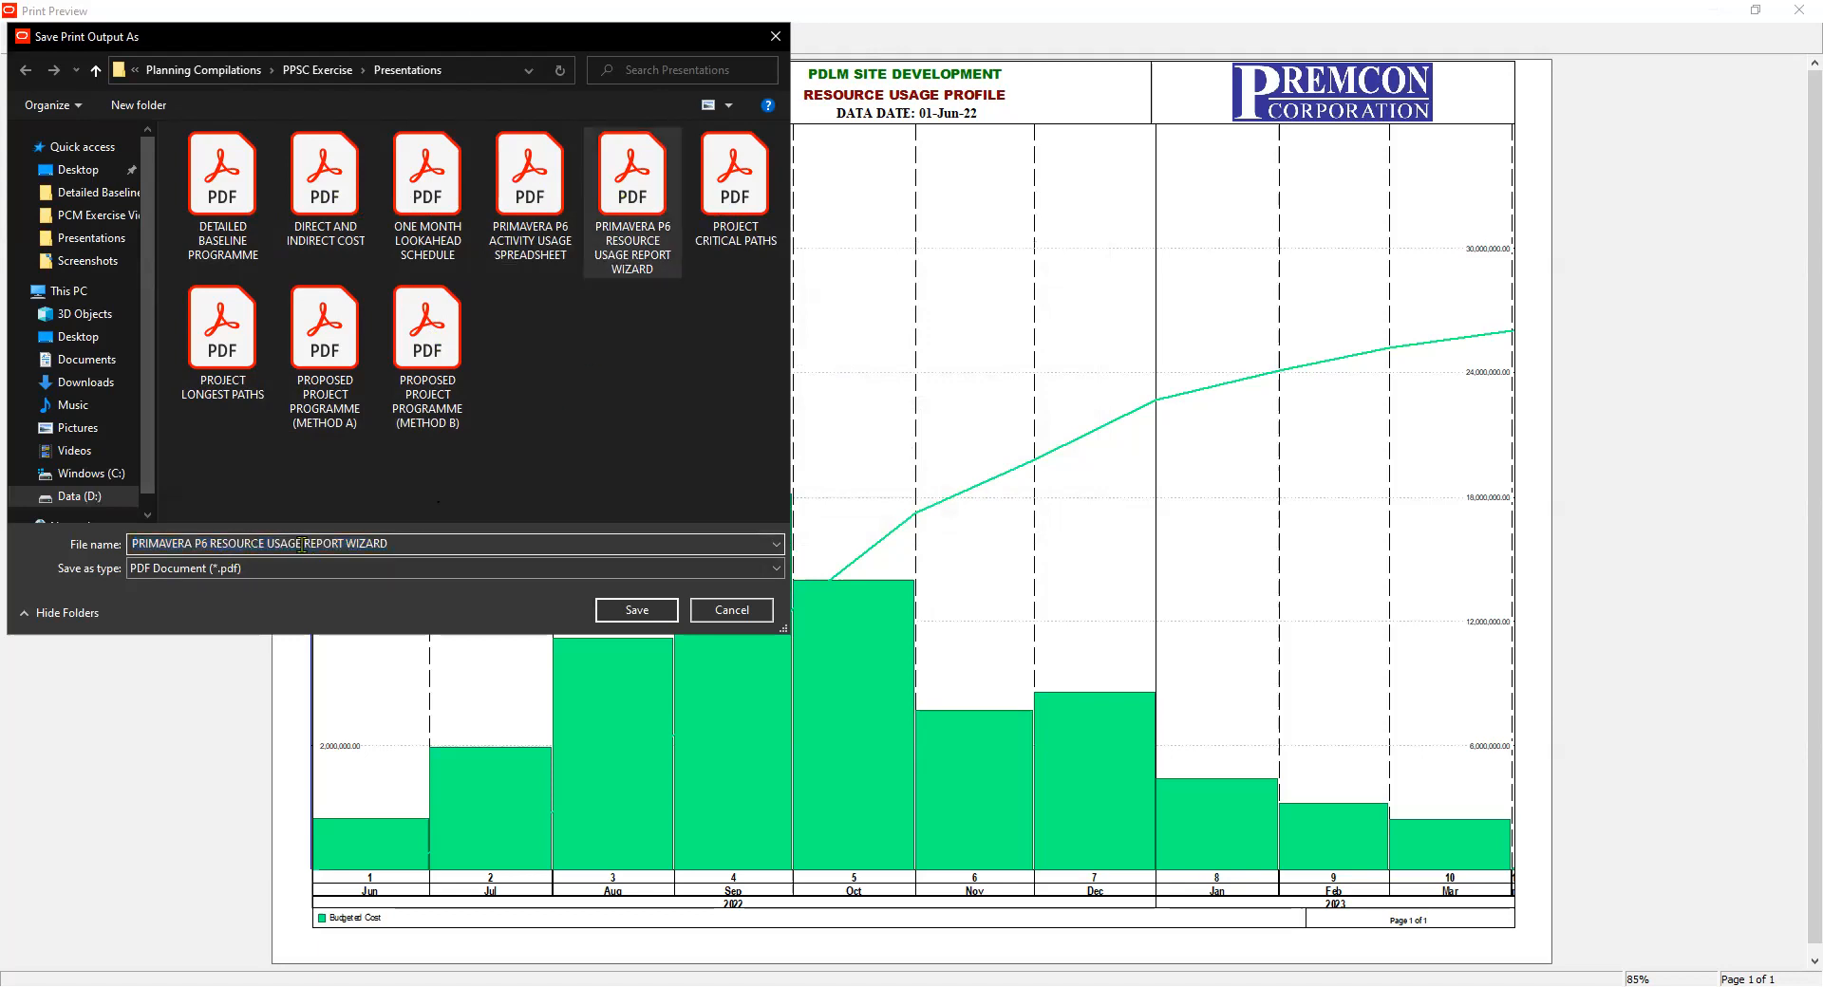
{"action": "left_click_drag", "start_coordinate": [302, 544], "coordinate": [476, 541]}
{"action": "key", "text": "BackSpace"}
{"action": "type", "text": "PROFILE"}
{"action": "left_click", "coordinate": [645, 612]}
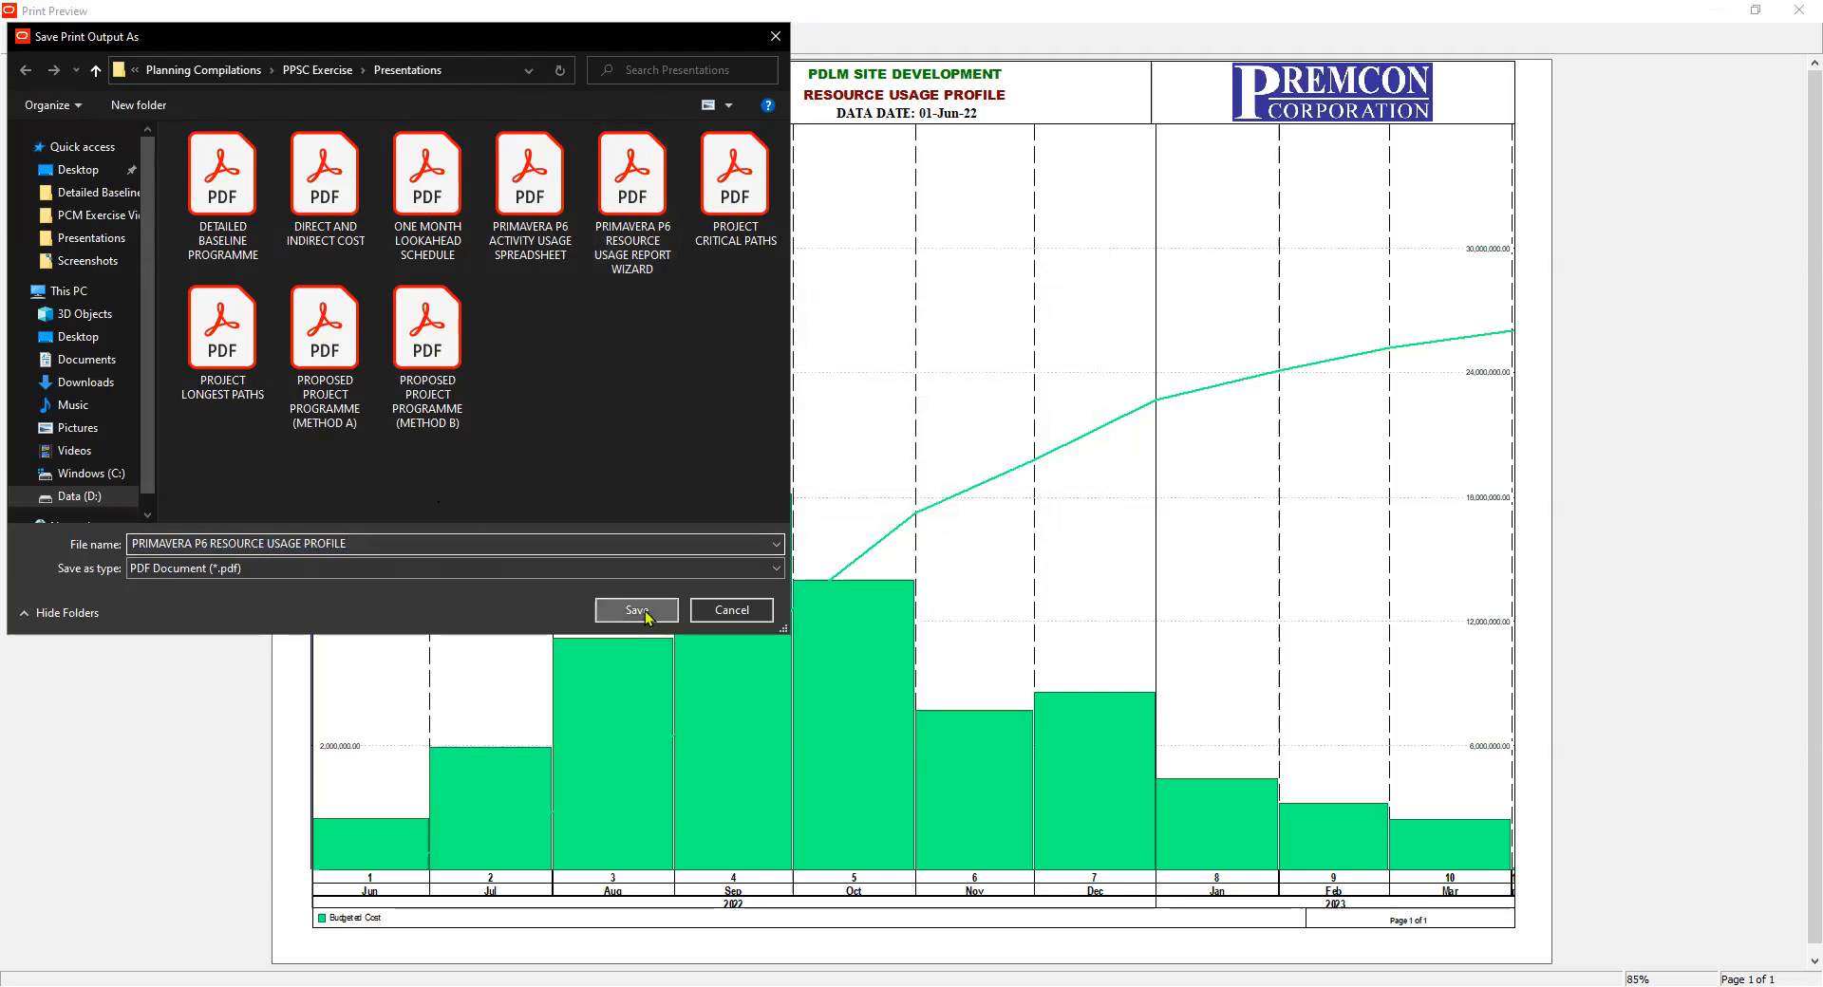
{"action": "left_click", "coordinate": [651, 616]}
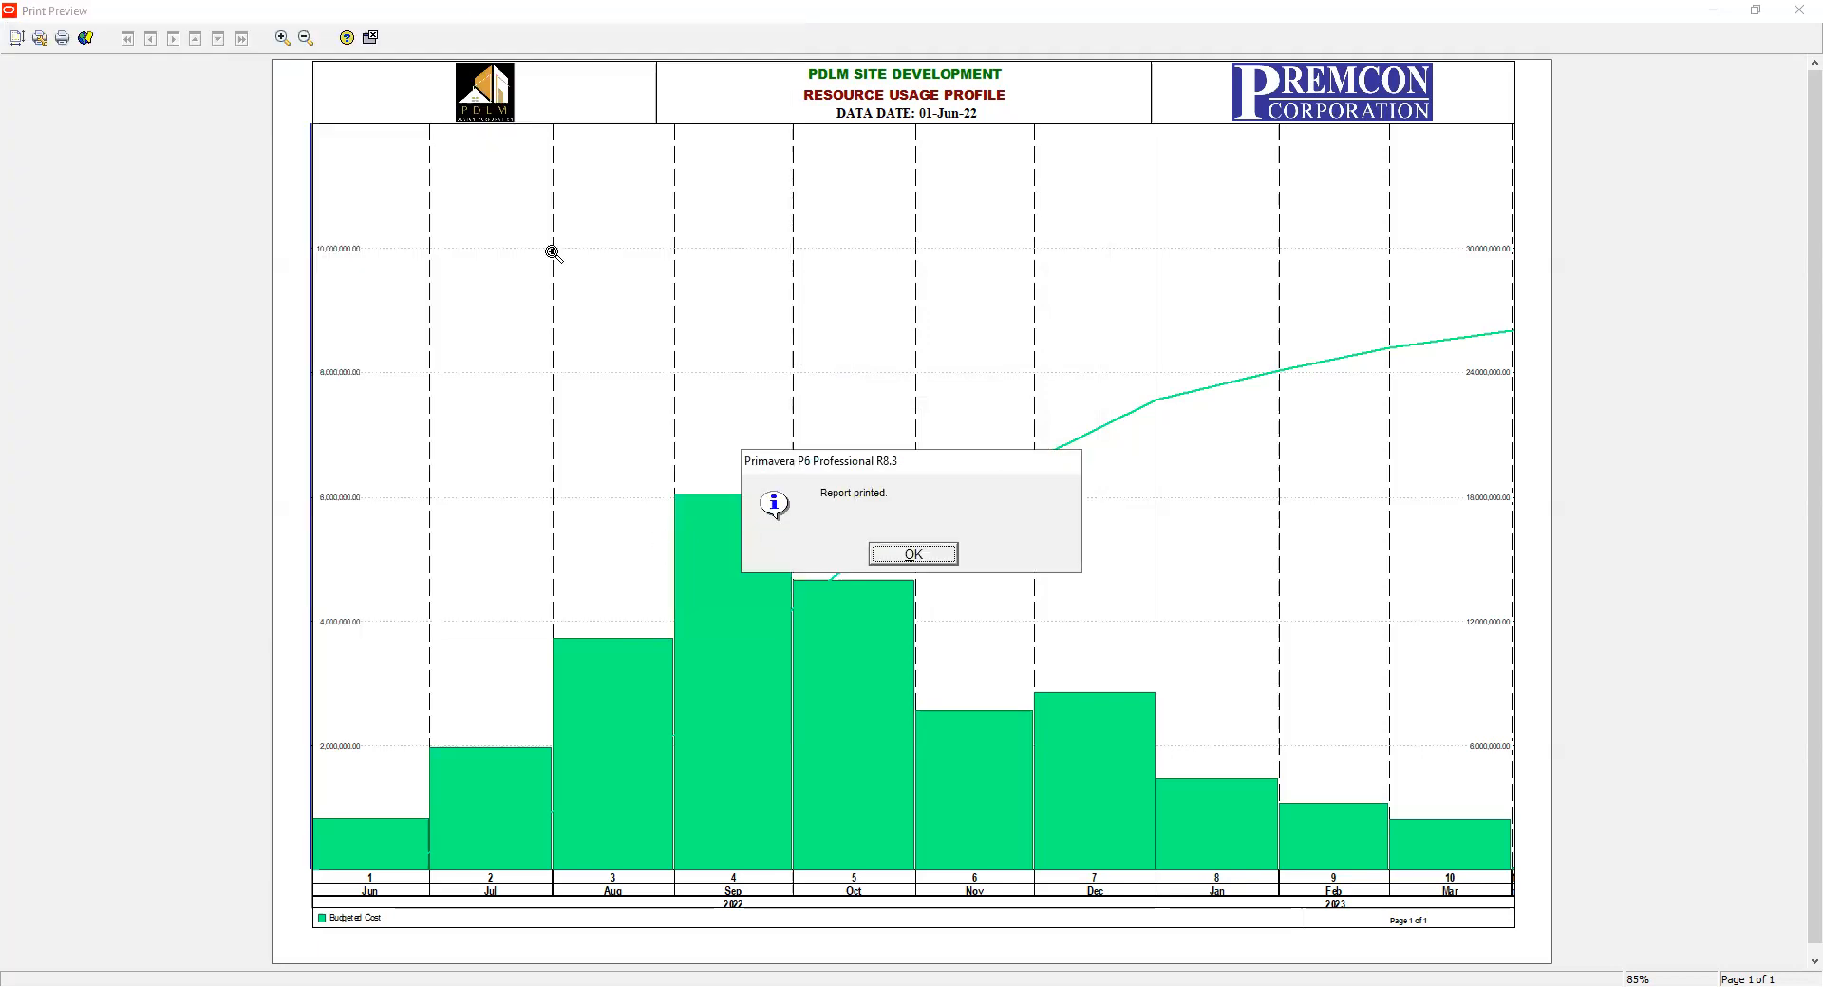
{"action": "key", "text": "Return"}
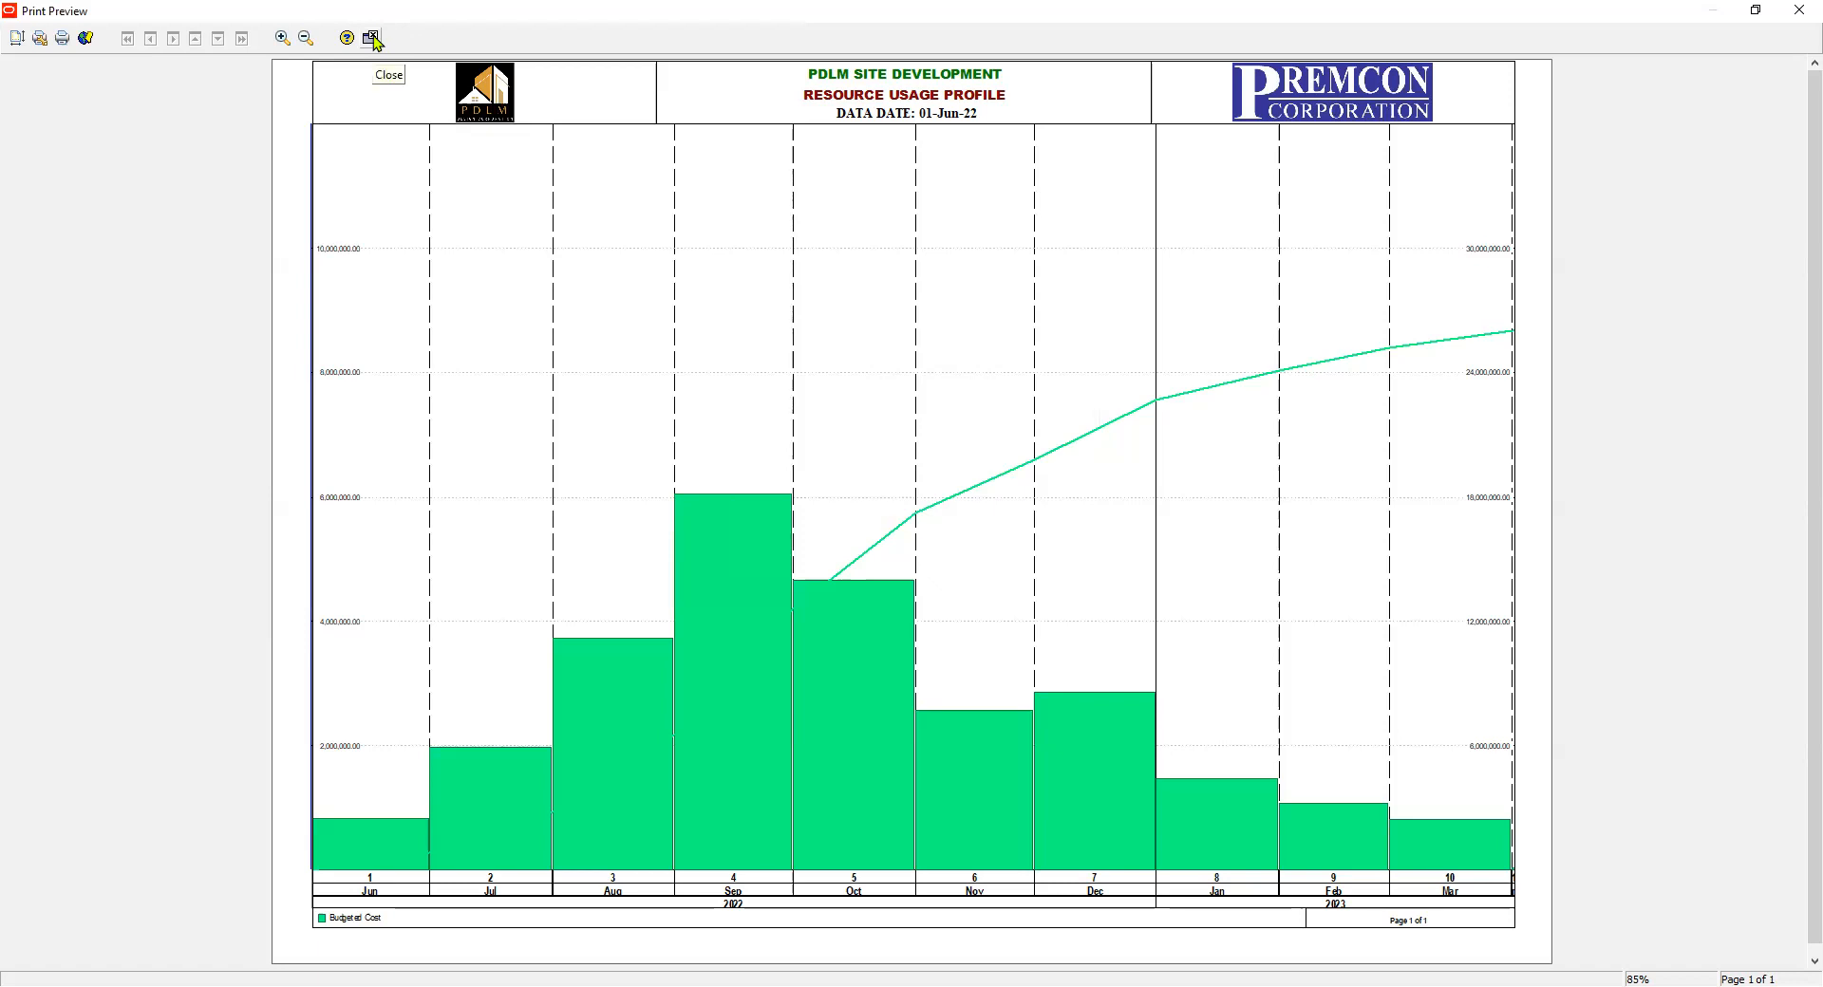
Close the print preview and save the RESOURCE USAGE PROFILE layout.
{"action": "left_click", "coordinate": [372, 39]}
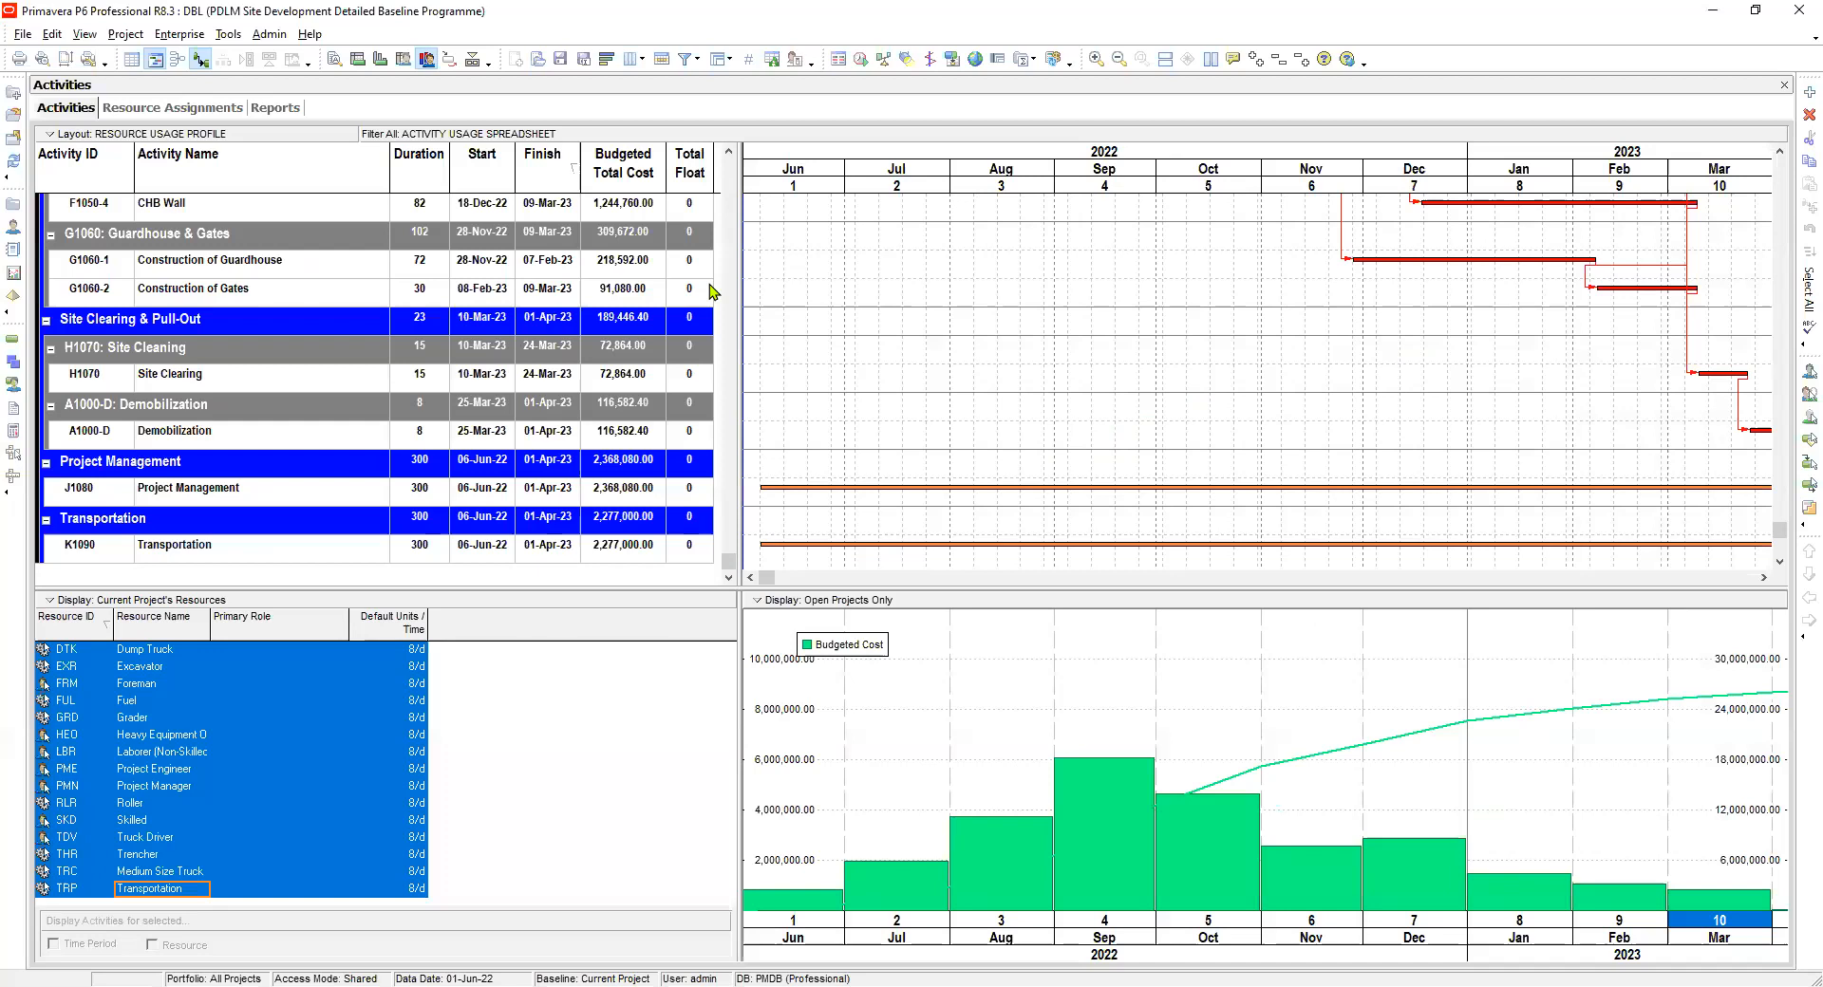
{"action": "left_click", "coordinate": [562, 61]}
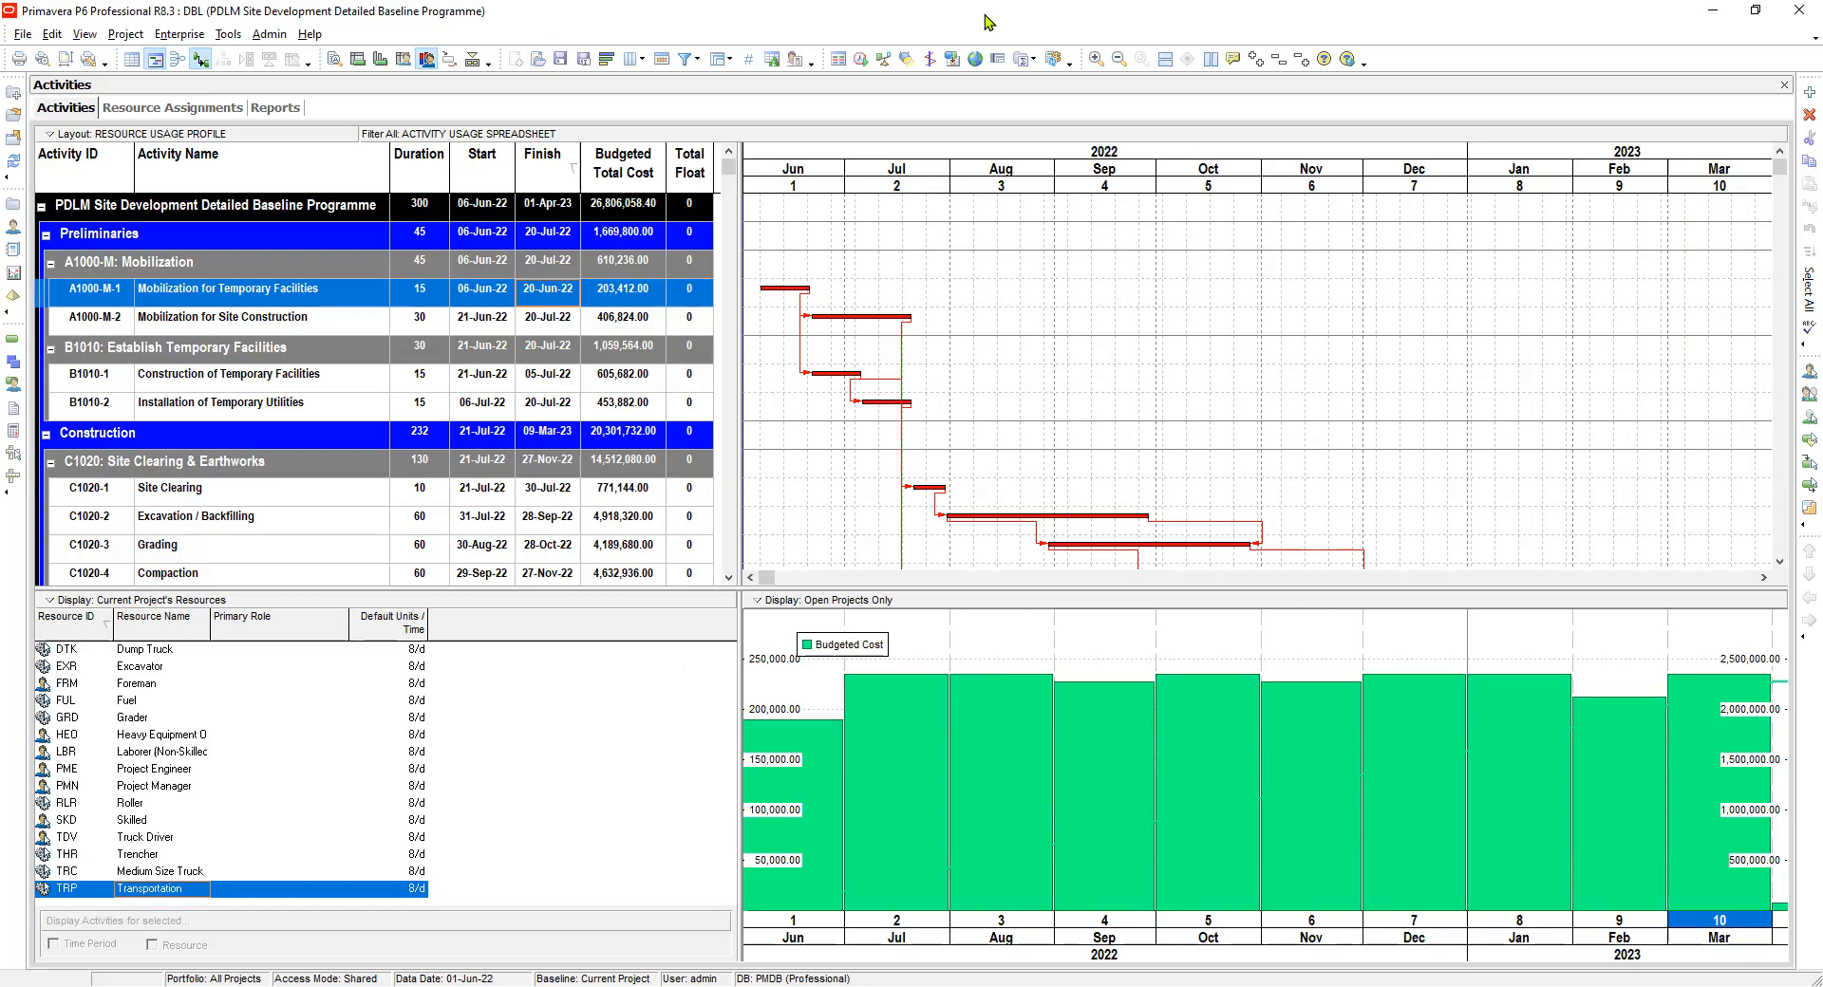
{"action": "key", "text": "alt+Tab"}
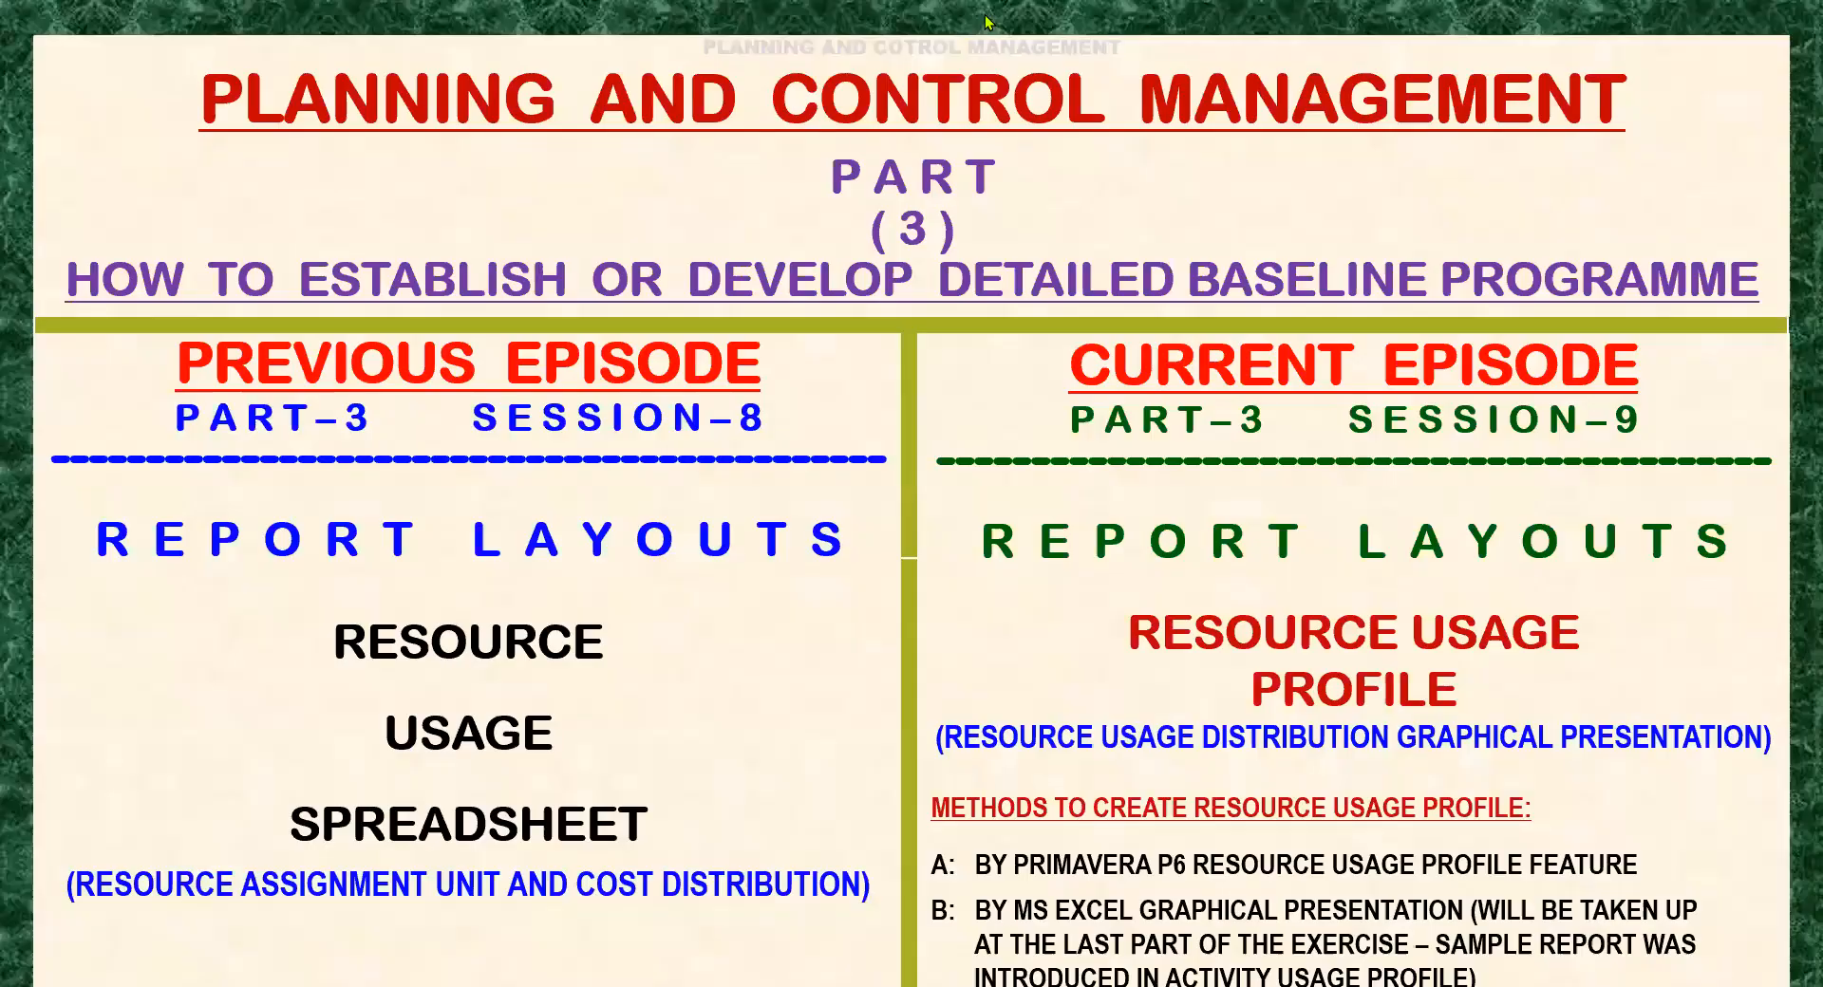
{"action": "left_click", "coordinate": [985, 23]}
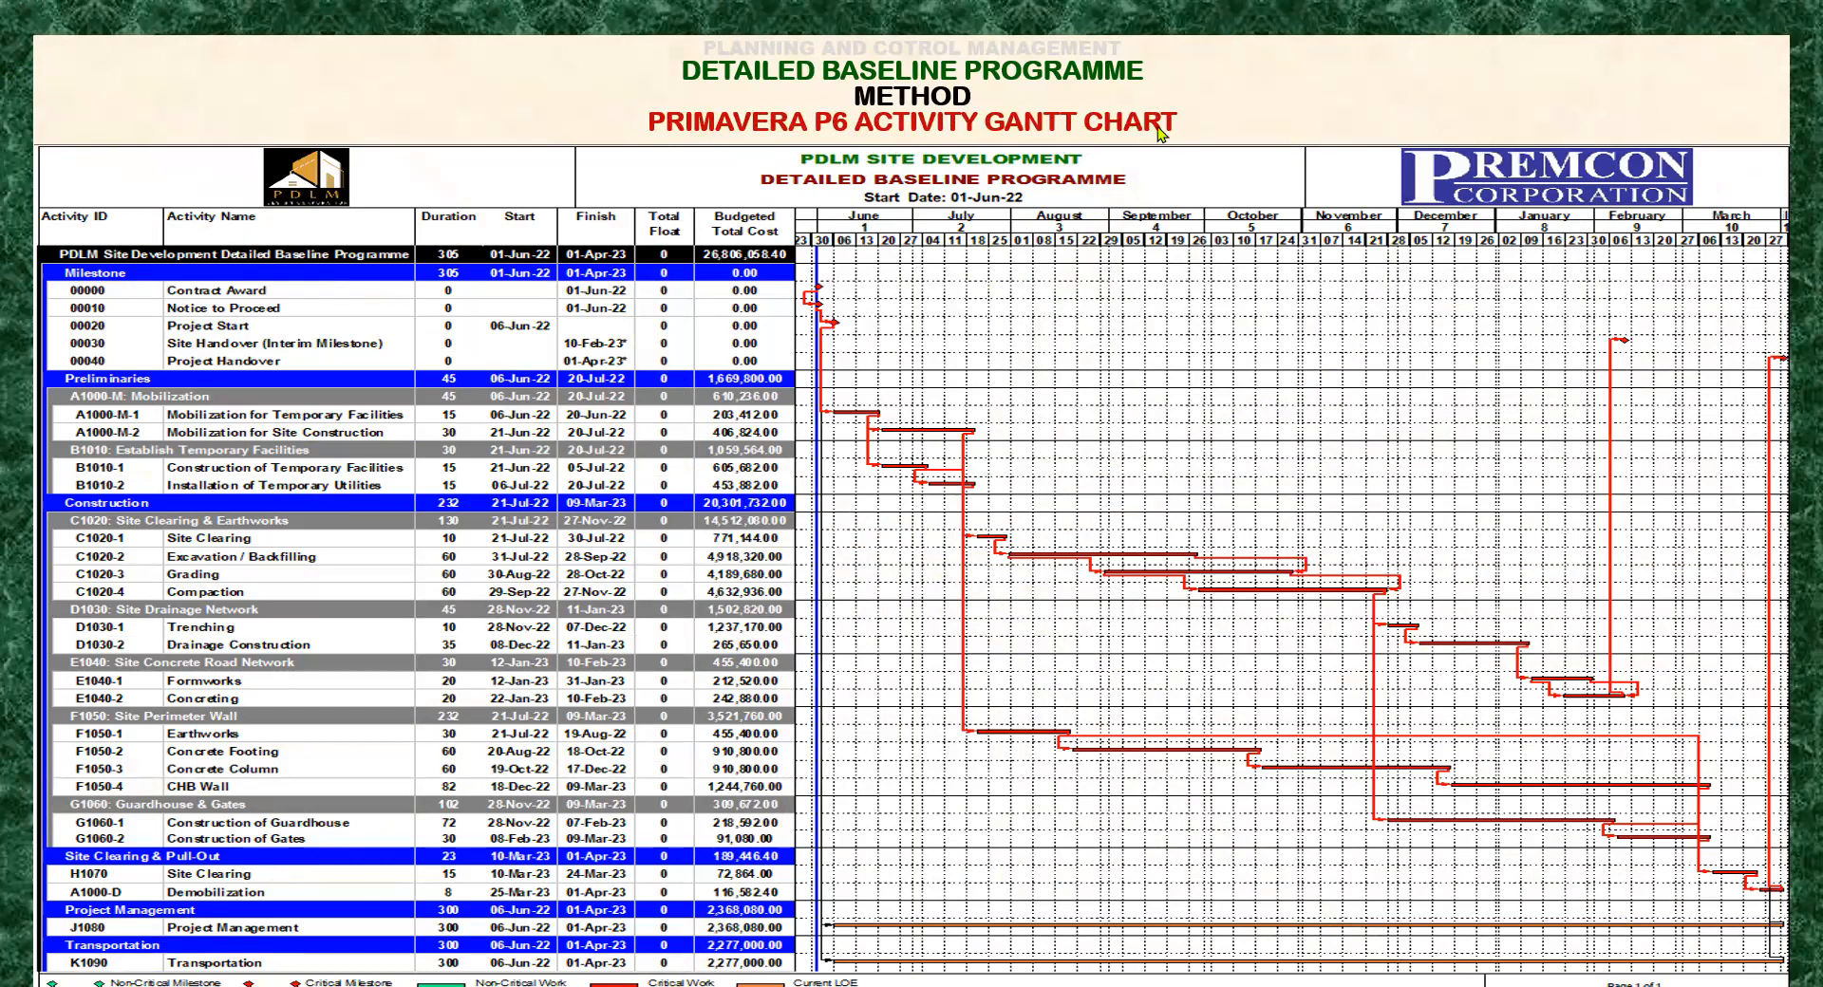
{"action": "left_click", "coordinate": [1186, 249]}
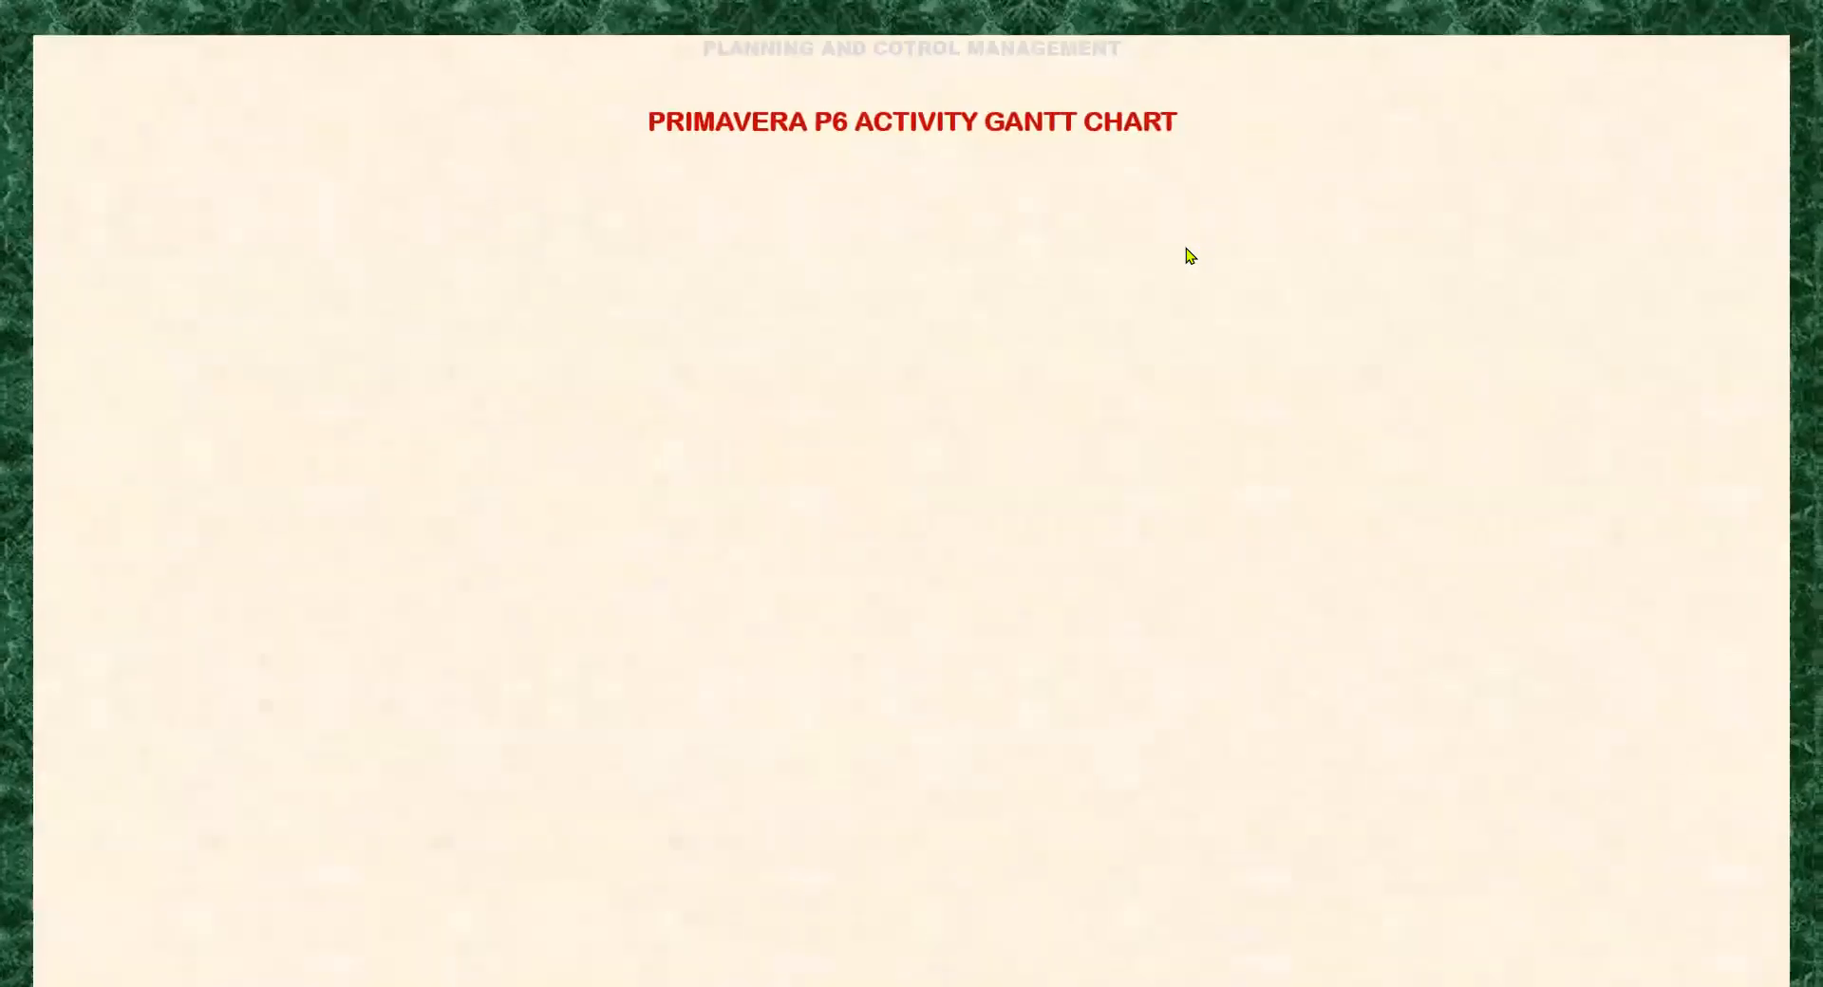
{"action": "left_click", "coordinate": [1025, 300]}
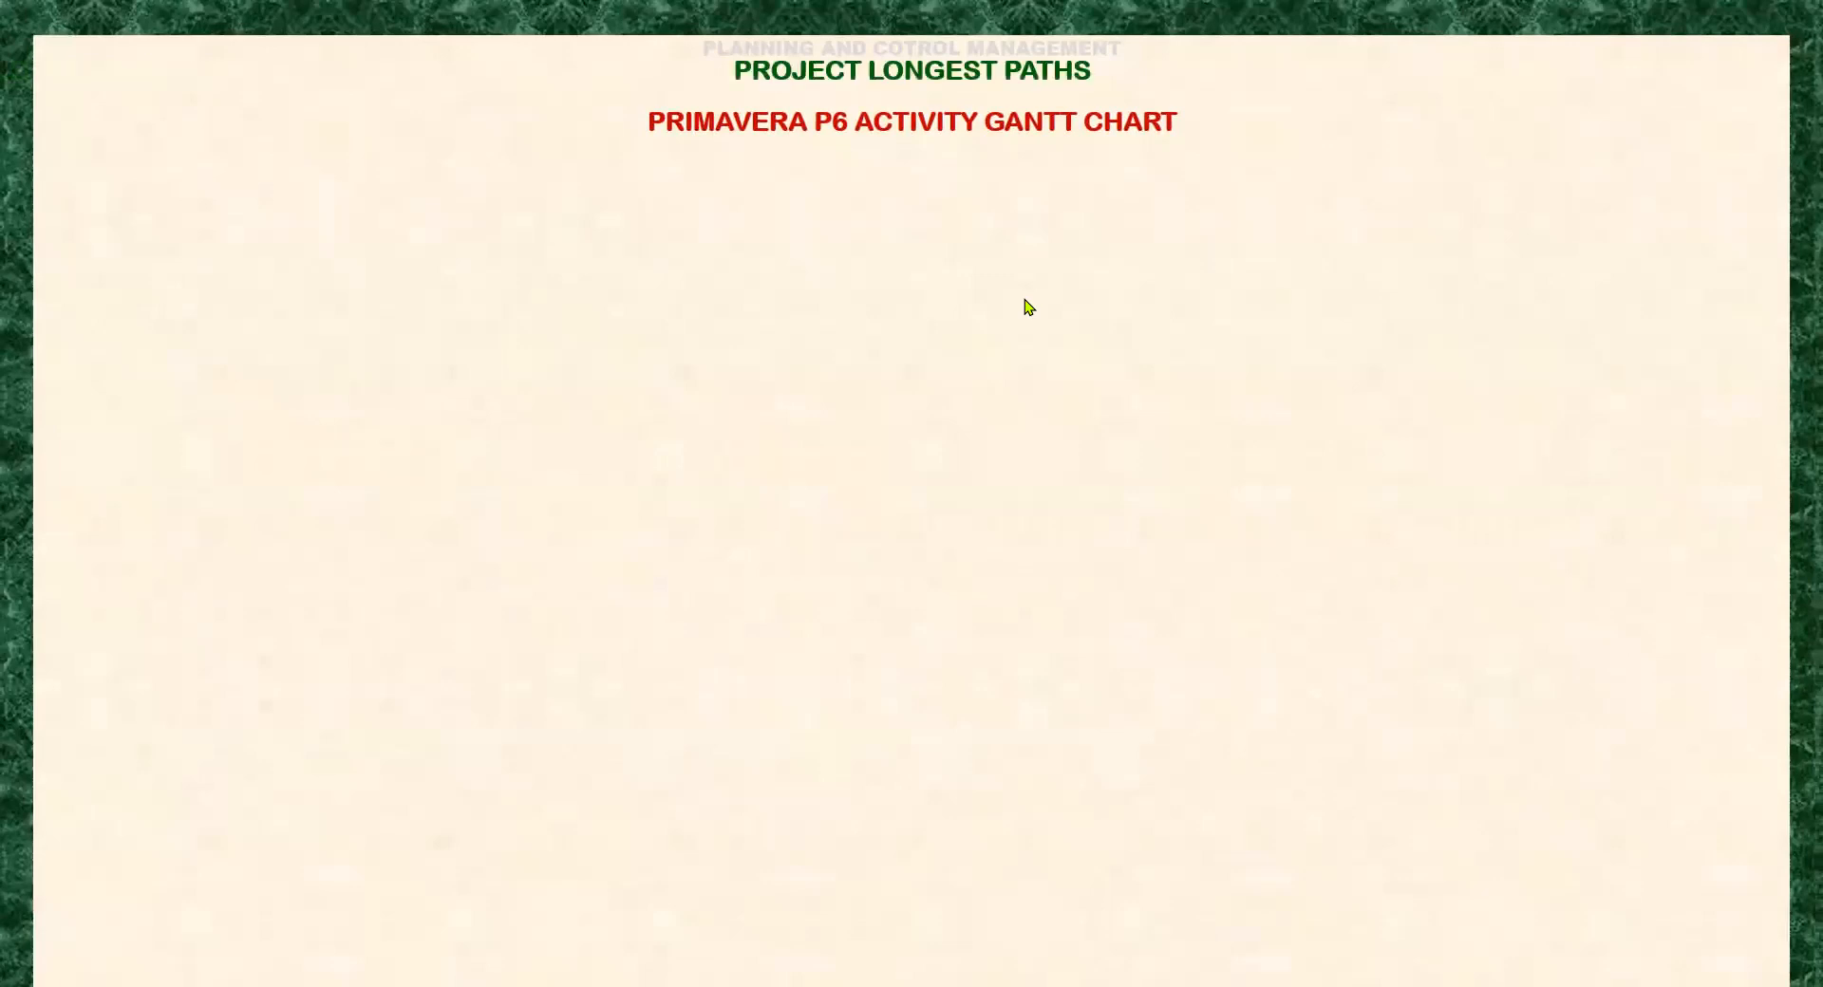
{"action": "left_click", "coordinate": [1078, 303]}
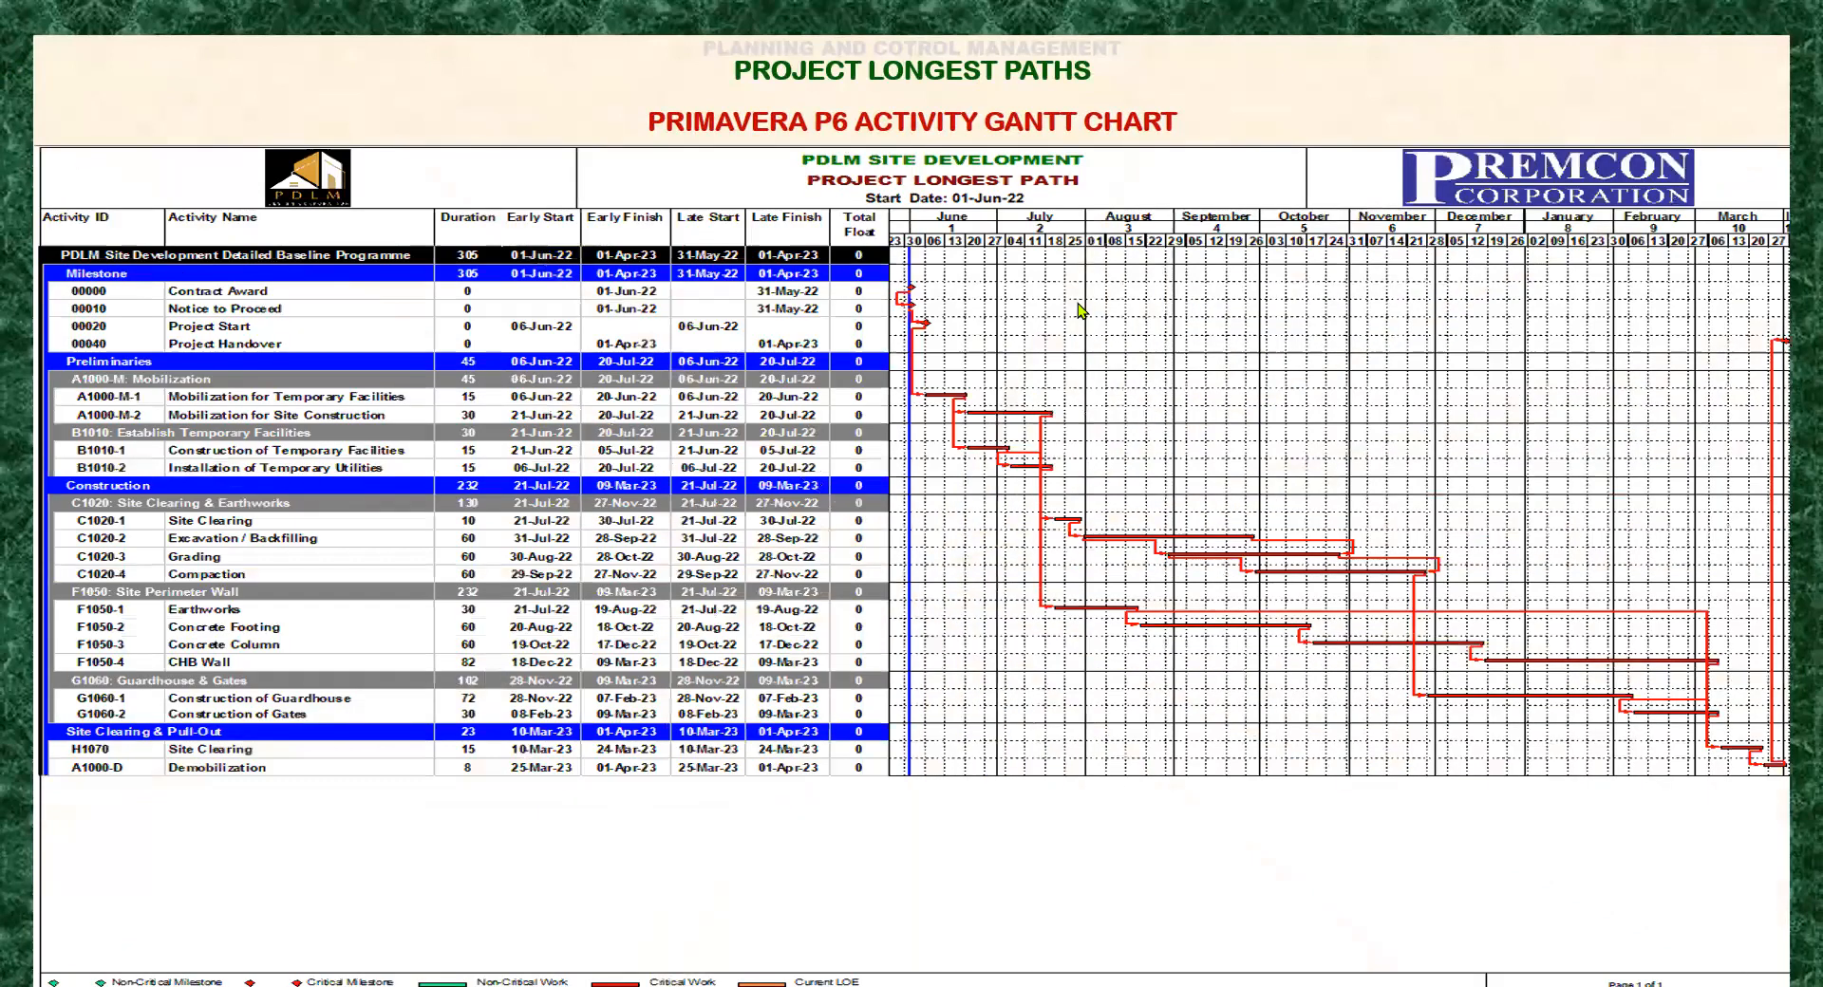
{"action": "left_click", "coordinate": [1078, 303]}
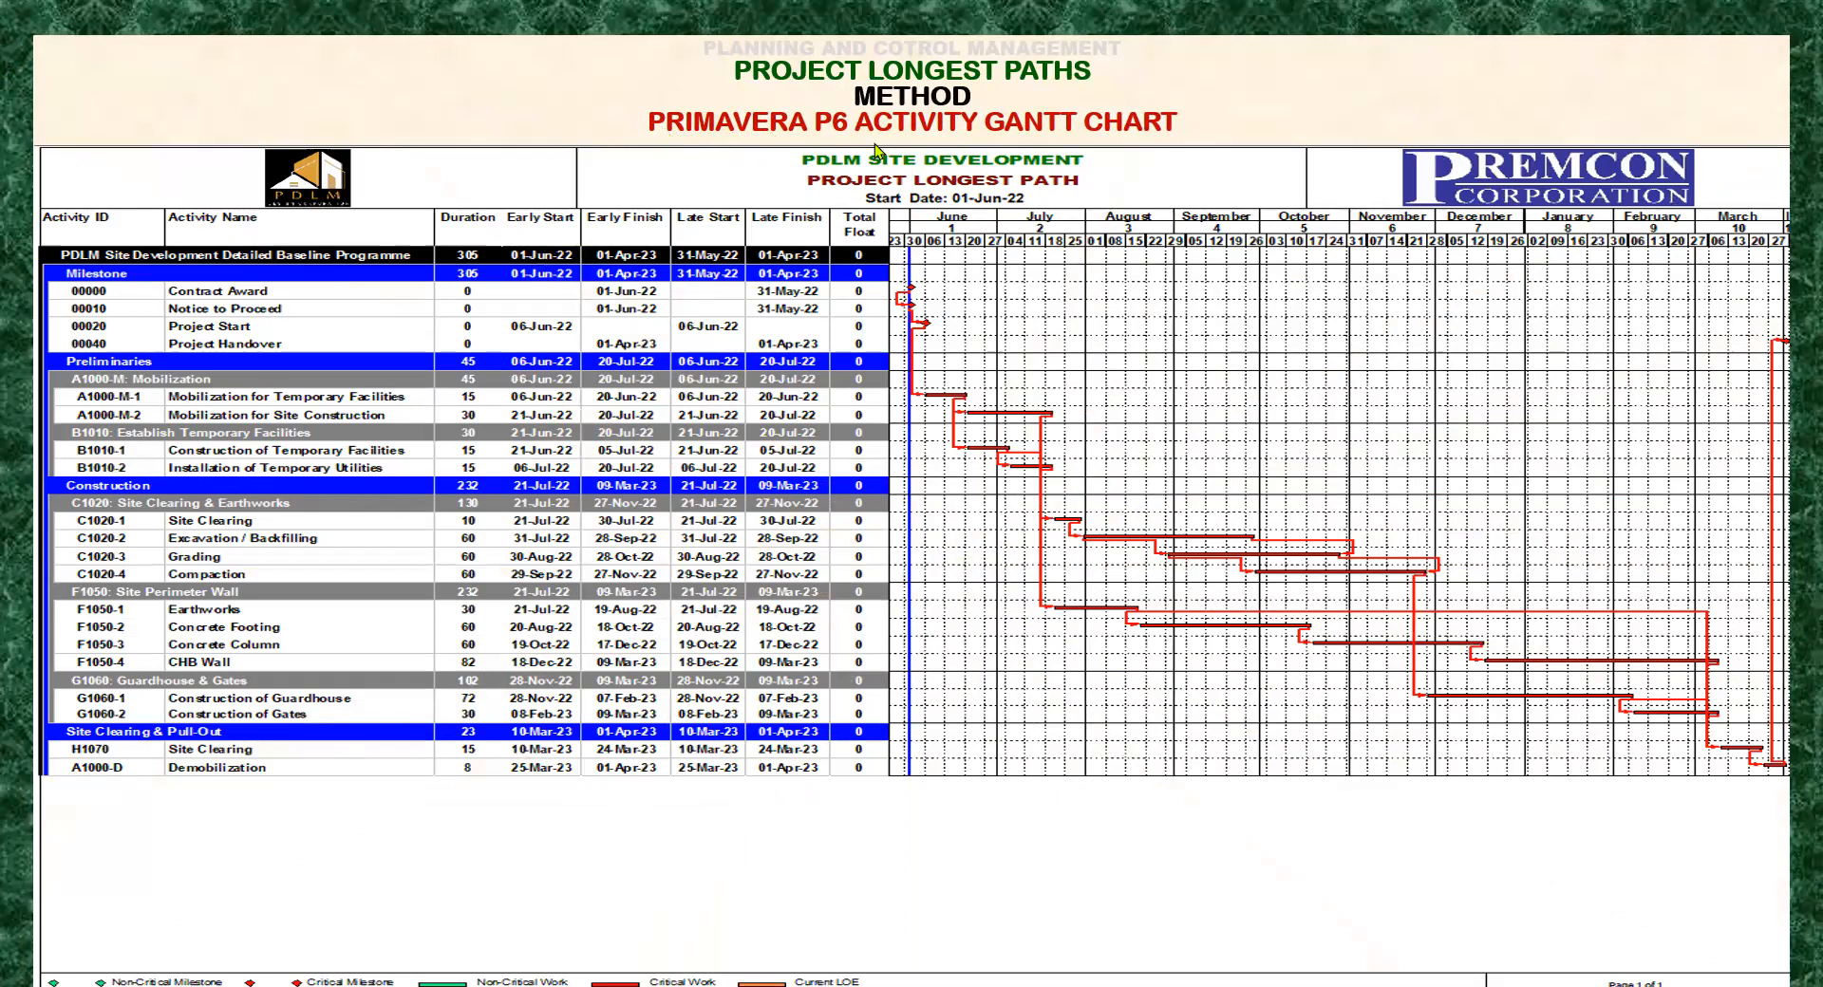
{"action": "left_click", "coordinate": [1184, 252]}
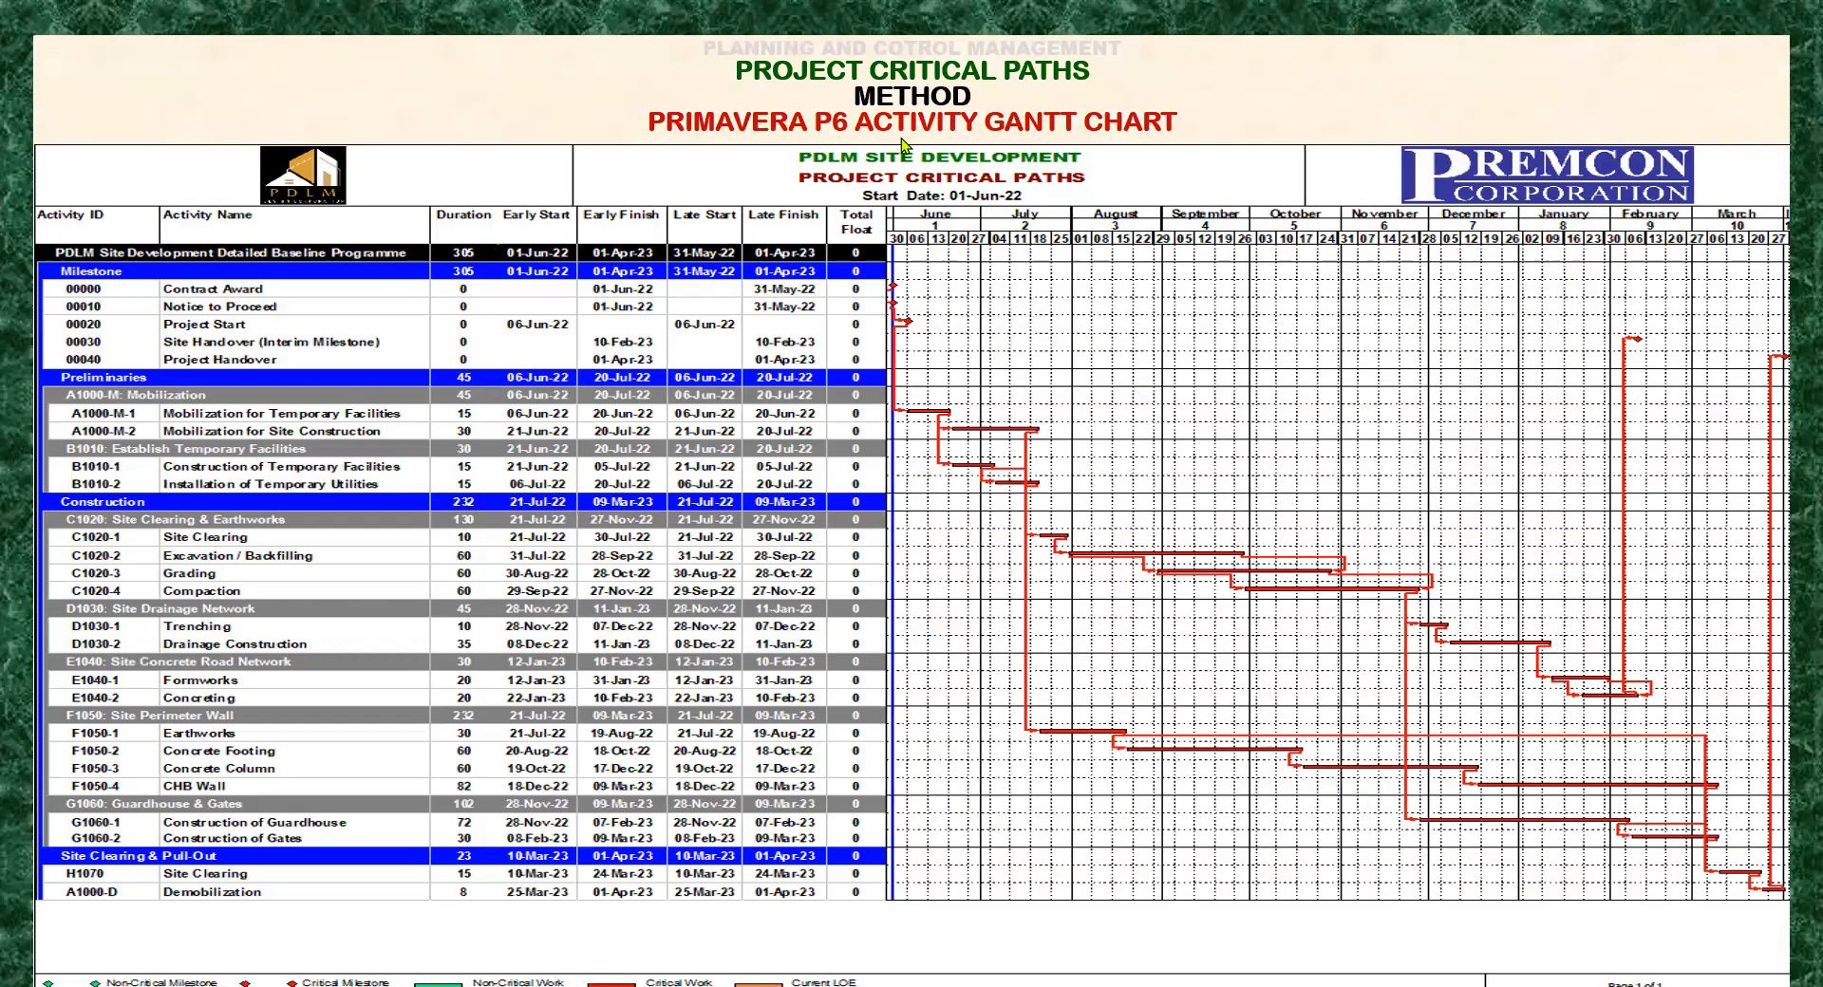
{"action": "left_click", "coordinate": [1175, 271]}
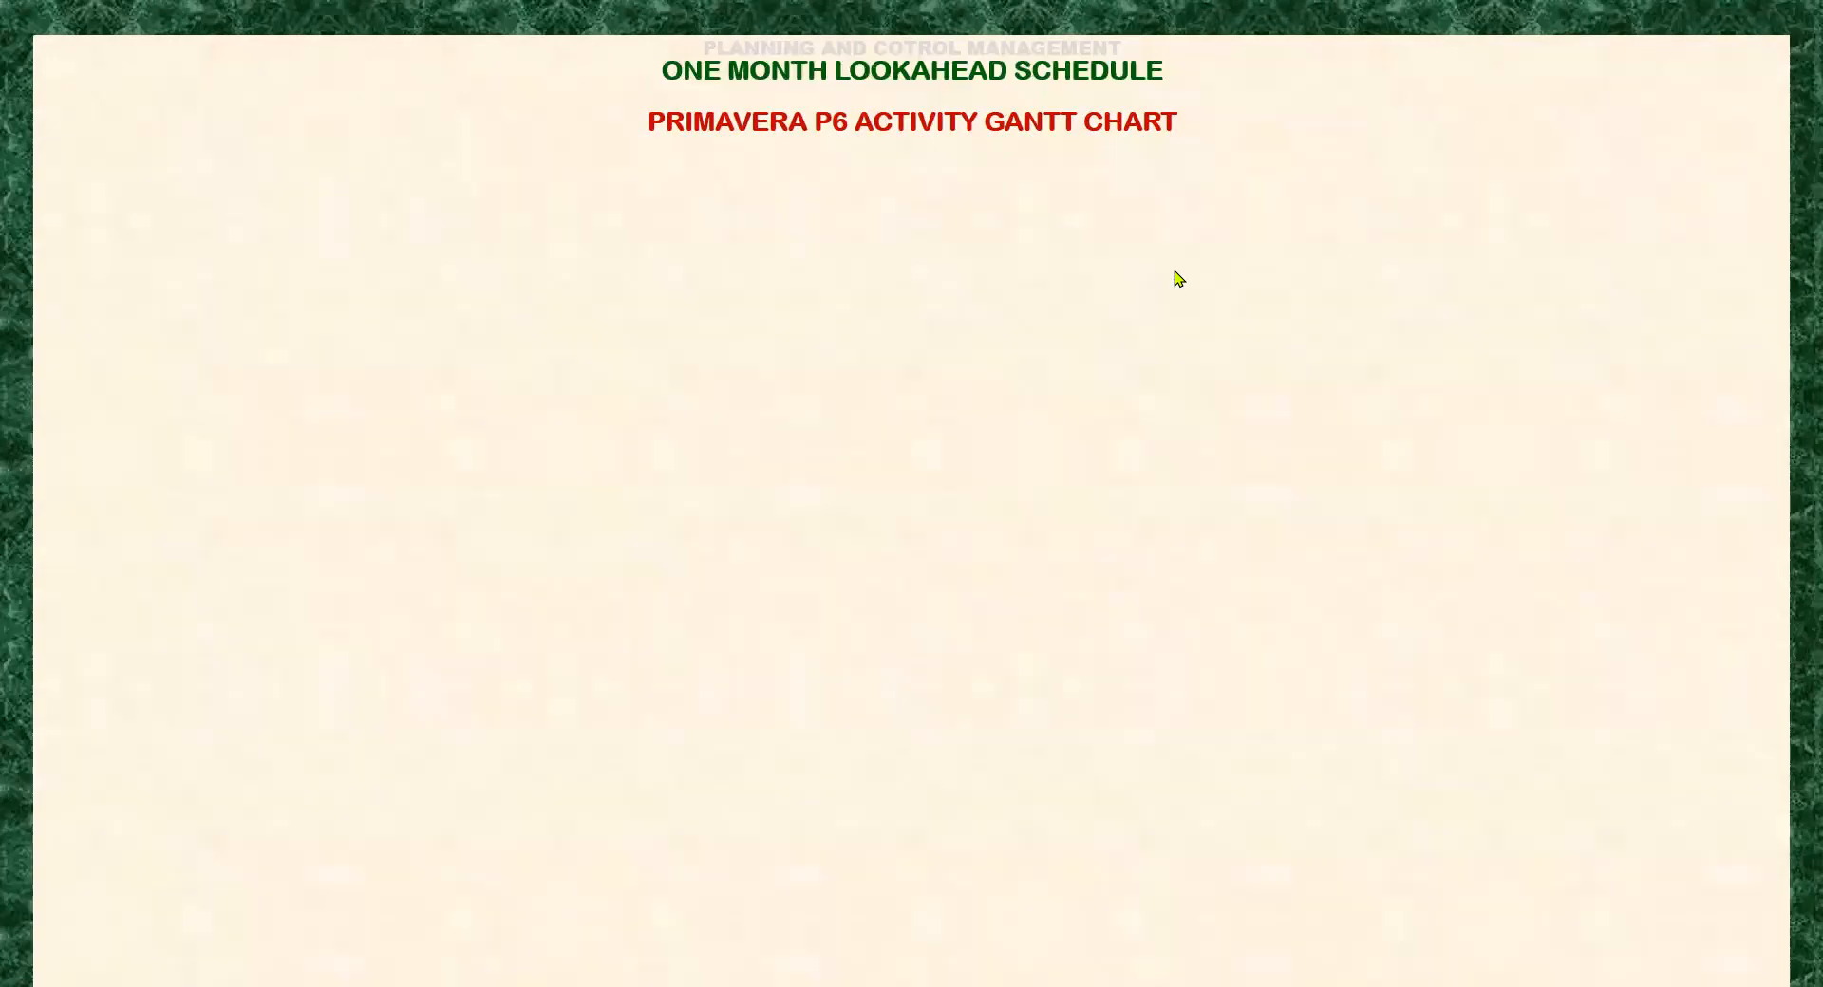